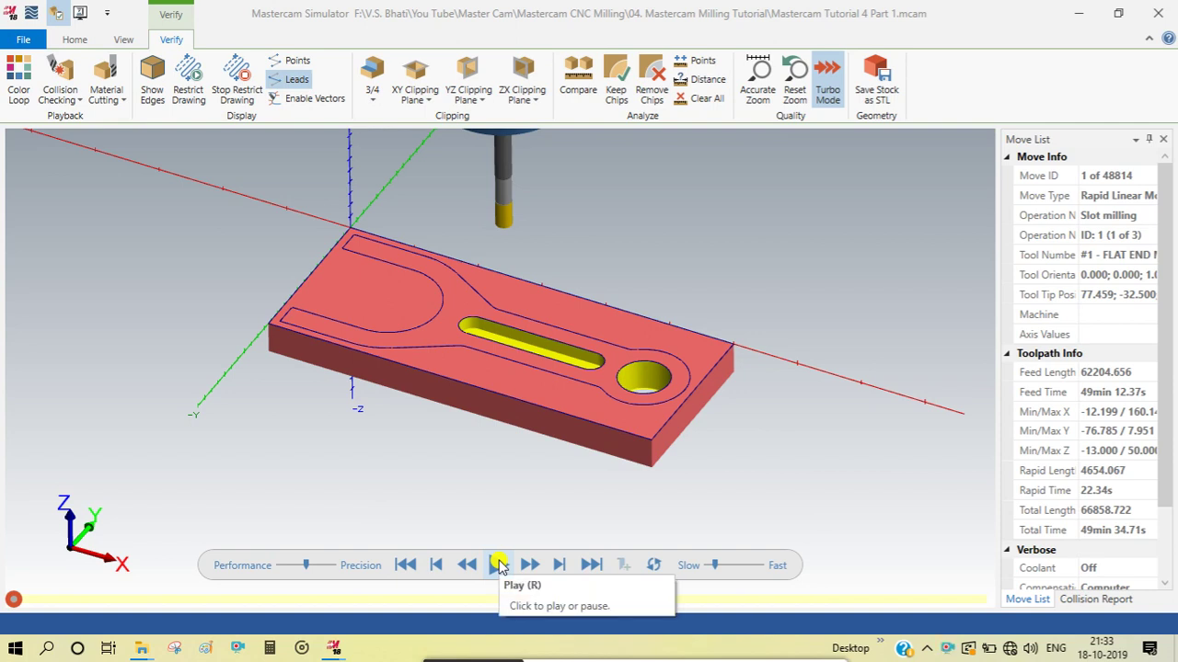
- Play the machining simulation with Color Loop on at a faster speed, then close the Simulator
{"action": "mouse_move", "coordinate": [460, 481]}
{"action": "middle_mouse_down"}
{"action": "mouse_move", "coordinate": [447, 447]}
{"action": "mouse_move", "coordinate": [358, 460]}
{"action": "mouse_move", "coordinate": [390, 447]}
{"action": "mouse_move", "coordinate": [429, 454]}
{"action": "mouse_move", "coordinate": [447, 490]}
{"action": "mouse_move", "coordinate": [423, 484]}
{"action": "mouse_move", "coordinate": [426, 470]}
{"action": "mouse_move", "coordinate": [457, 486]}
{"action": "mouse_move", "coordinate": [420, 505]}
{"action": "mouse_move", "coordinate": [451, 491]}
{"action": "mouse_move", "coordinate": [483, 498]}
{"action": "mouse_move", "coordinate": [433, 507]}
{"action": "mouse_move", "coordinate": [461, 496]}
{"action": "mouse_move", "coordinate": [426, 489]}
{"action": "mouse_move", "coordinate": [456, 492]}
{"action": "mouse_move", "coordinate": [443, 508]}
{"action": "mouse_move", "coordinate": [433, 489]}
{"action": "mouse_move", "coordinate": [452, 494]}
{"action": "mouse_move", "coordinate": [449, 505]}
{"action": "mouse_move", "coordinate": [434, 494]}
{"action": "mouse_move", "coordinate": [446, 507]}
{"action": "mouse_move", "coordinate": [447, 492]}
{"action": "mouse_move", "coordinate": [423, 485]}
{"action": "mouse_move", "coordinate": [429, 502]}
{"action": "mouse_move", "coordinate": [456, 506]}
{"action": "middle_mouse_up"}
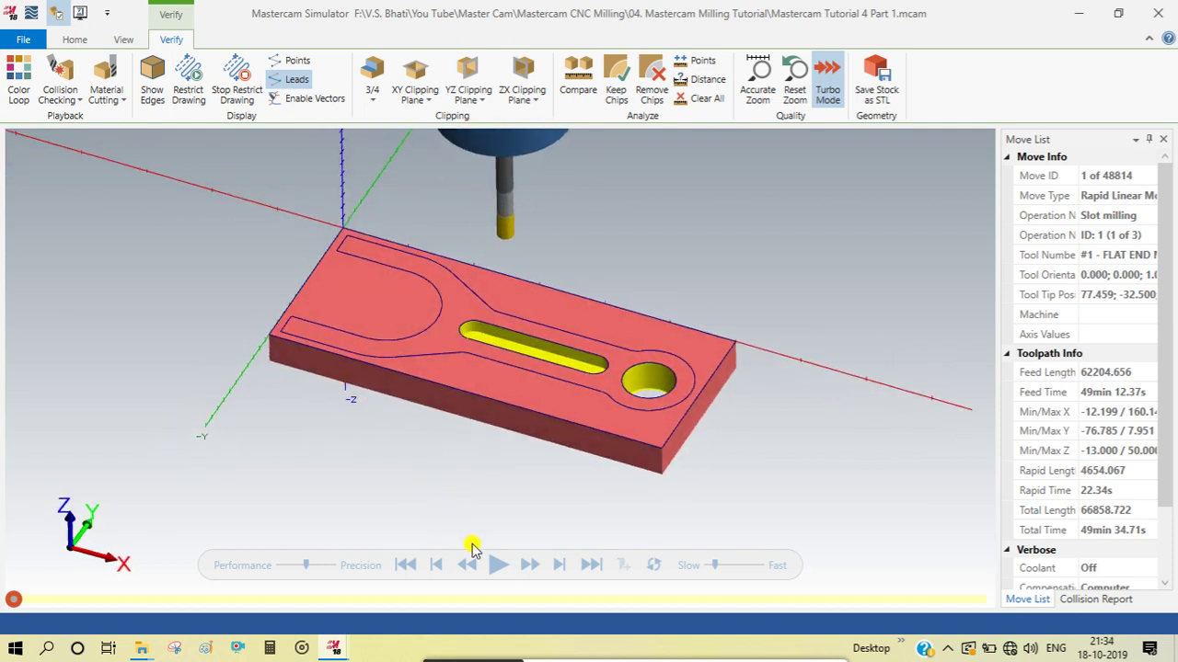
{"action": "left_click", "coordinate": [497, 564]}
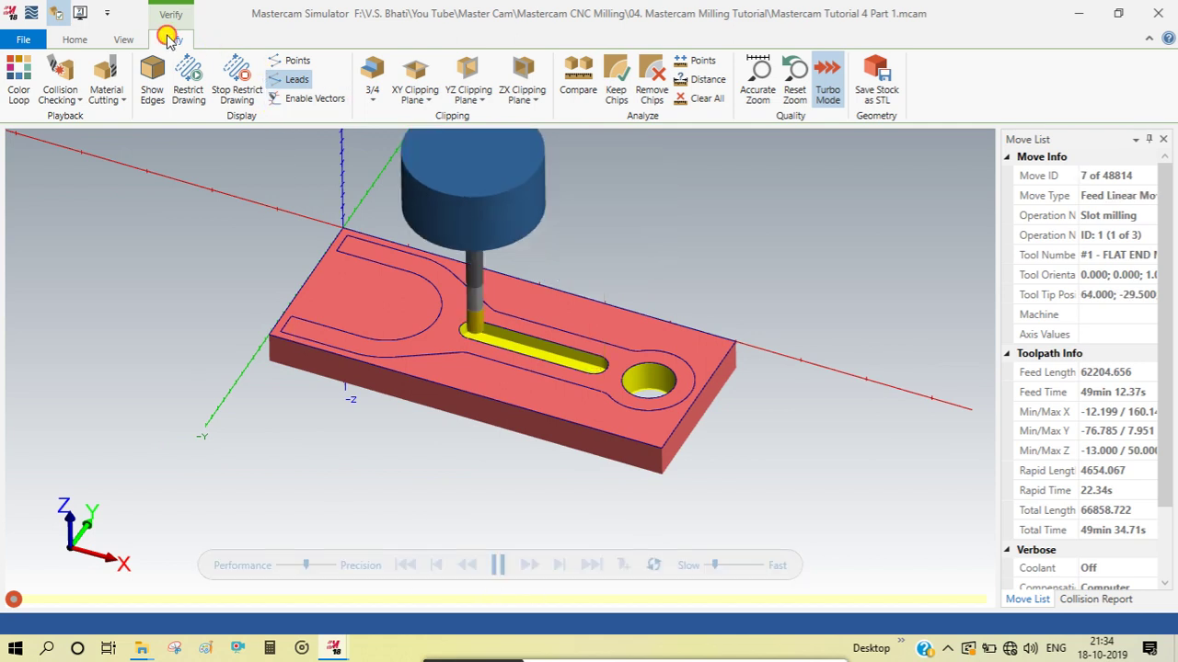
{"action": "left_click", "coordinate": [19, 79]}
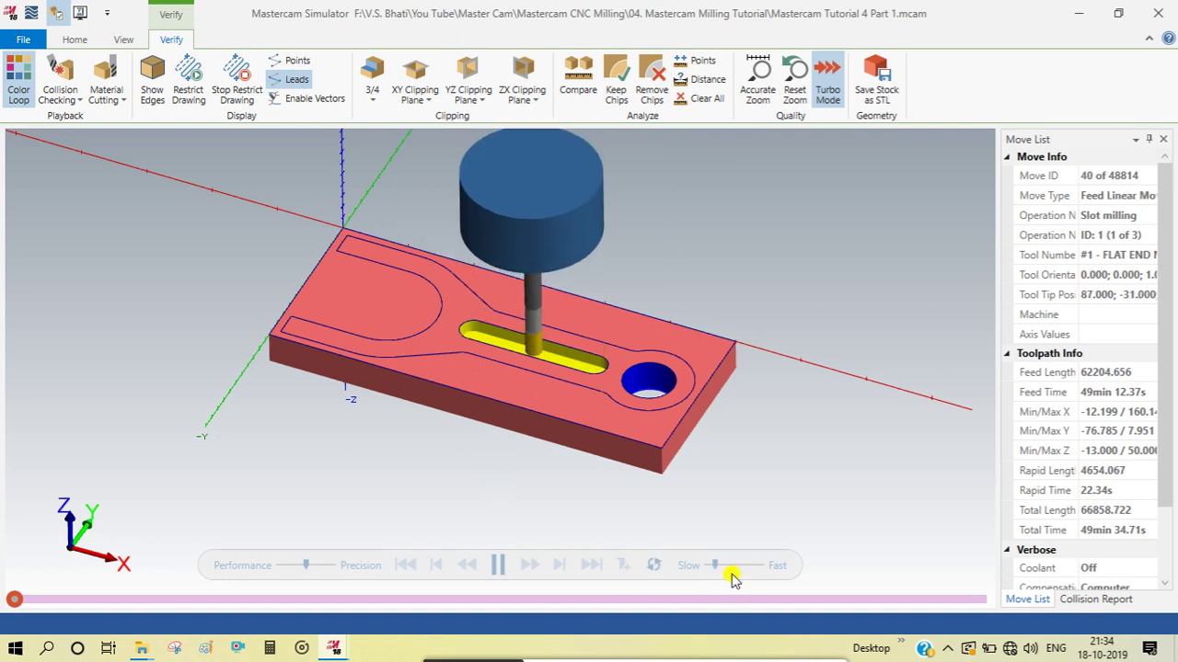
{"action": "left_click_drag", "start_coordinate": [717, 571], "coordinate": [754, 571]}
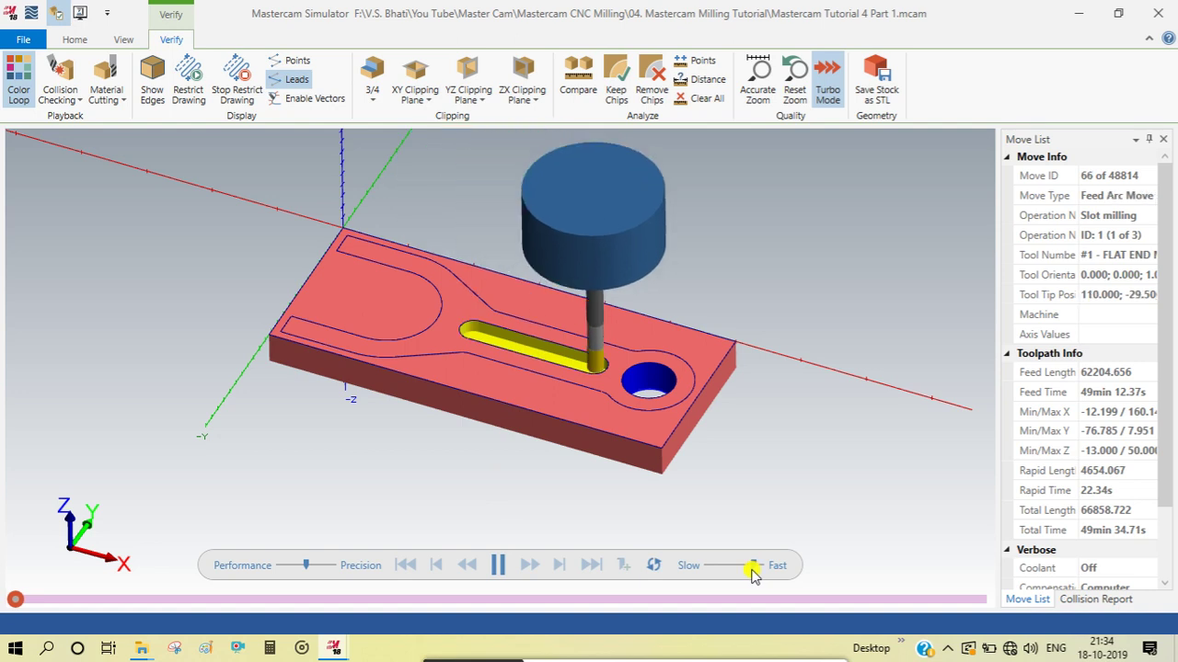
{"action": "left_click_drag", "start_coordinate": [750, 570], "coordinate": [762, 567]}
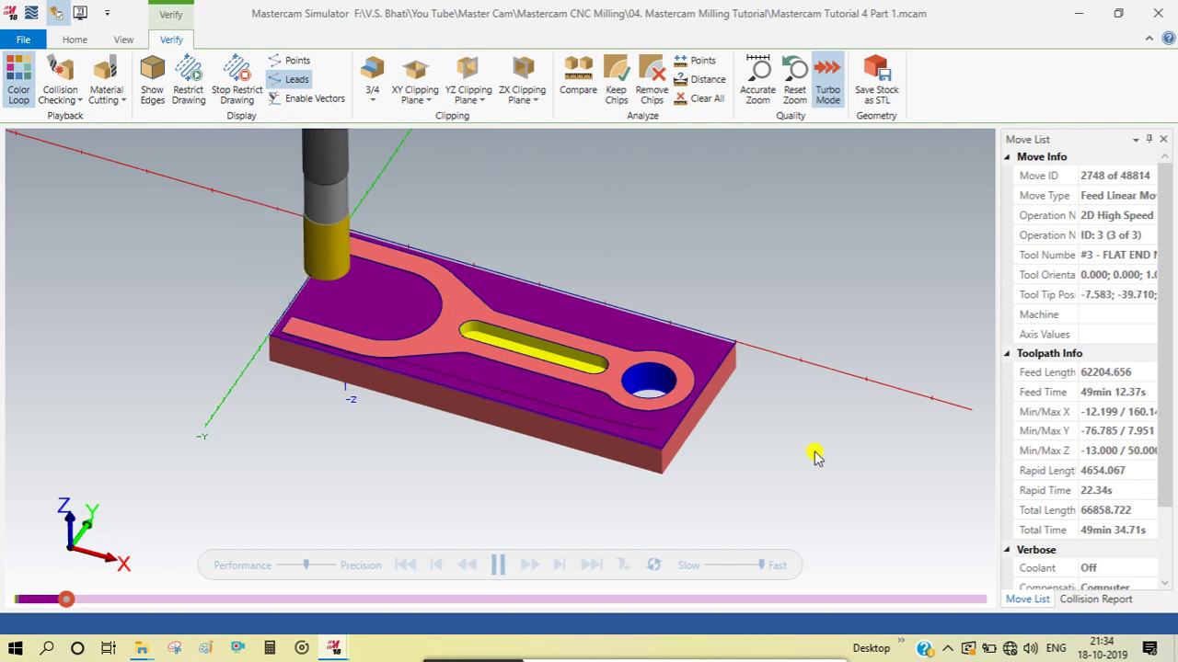
{"action": "left_click", "coordinate": [1158, 13]}
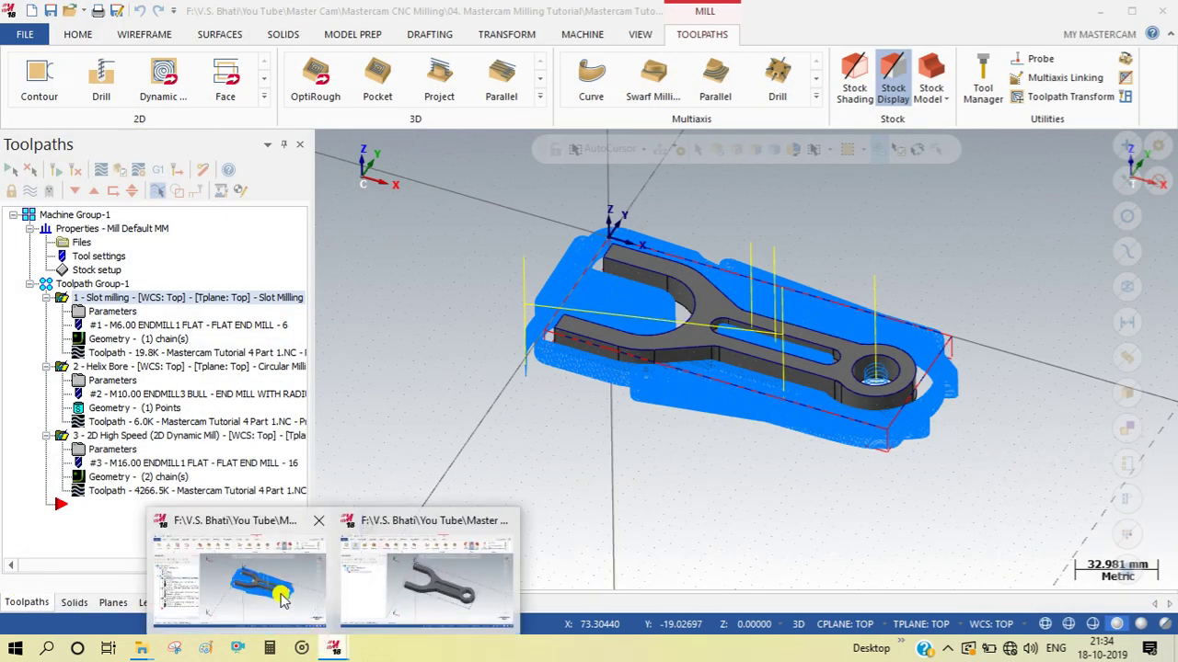
- Switch to the Part 2 file, orbit the bare fork part, and expand the 2D toolpaths list
{"action": "mouse_move", "coordinate": [334, 649]}
{"action": "left_click", "coordinate": [423, 592]}
{"action": "mouse_move", "coordinate": [476, 388]}
{"action": "middle_mouse_down"}
{"action": "mouse_move", "coordinate": [429, 367]}
{"action": "mouse_move", "coordinate": [462, 337]}
{"action": "mouse_move", "coordinate": [484, 355]}
{"action": "mouse_move", "coordinate": [461, 408]}
{"action": "mouse_move", "coordinate": [450, 402]}
{"action": "mouse_move", "coordinate": [488, 390]}
{"action": "mouse_move", "coordinate": [454, 358]}
{"action": "middle_mouse_up"}
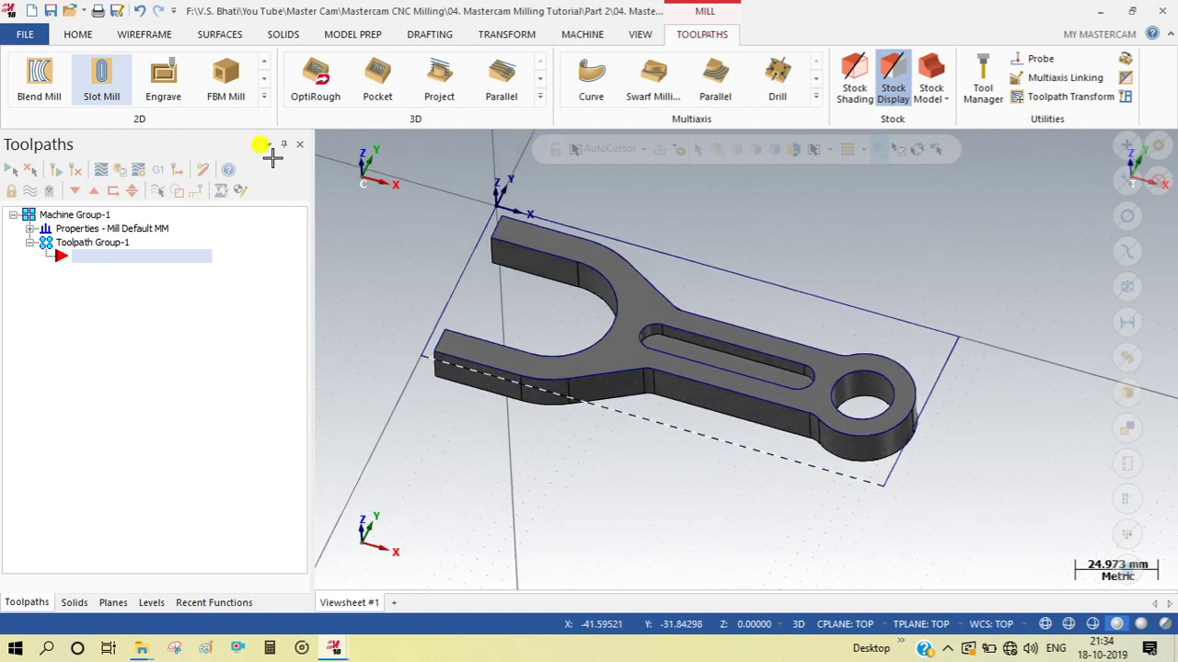
{"action": "left_click", "coordinate": [262, 99]}
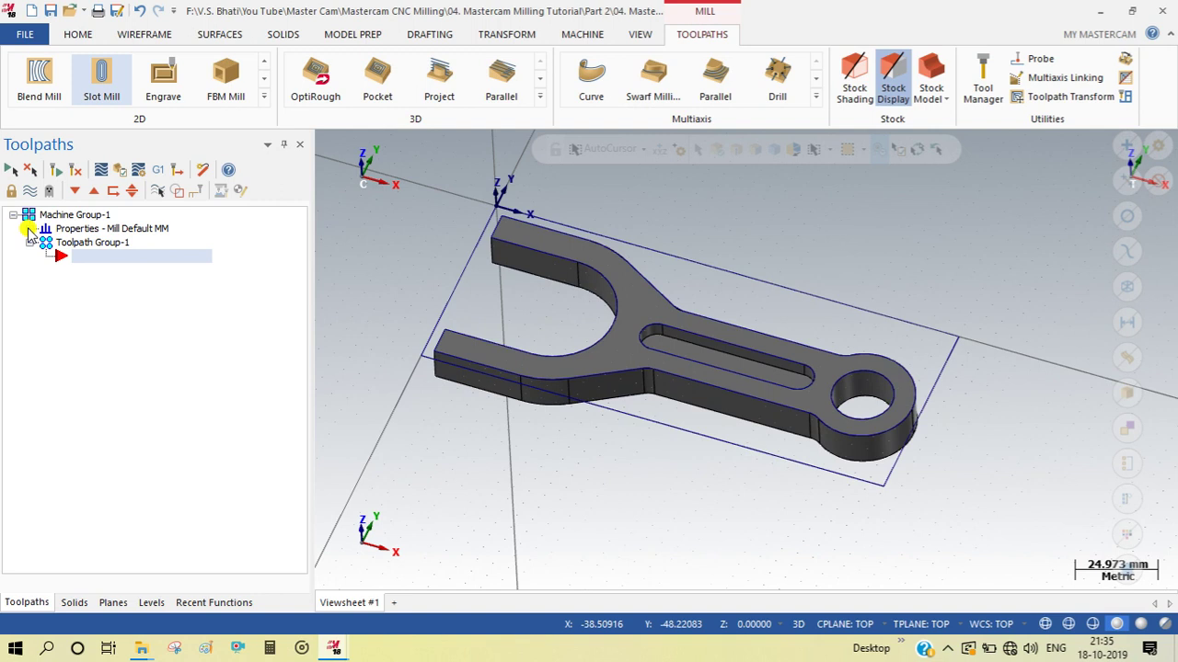
- In the machine group Tool settings, enable modal-value overrides for clearance height, retract height and feed plane
{"action": "left_click", "coordinate": [30, 229]}
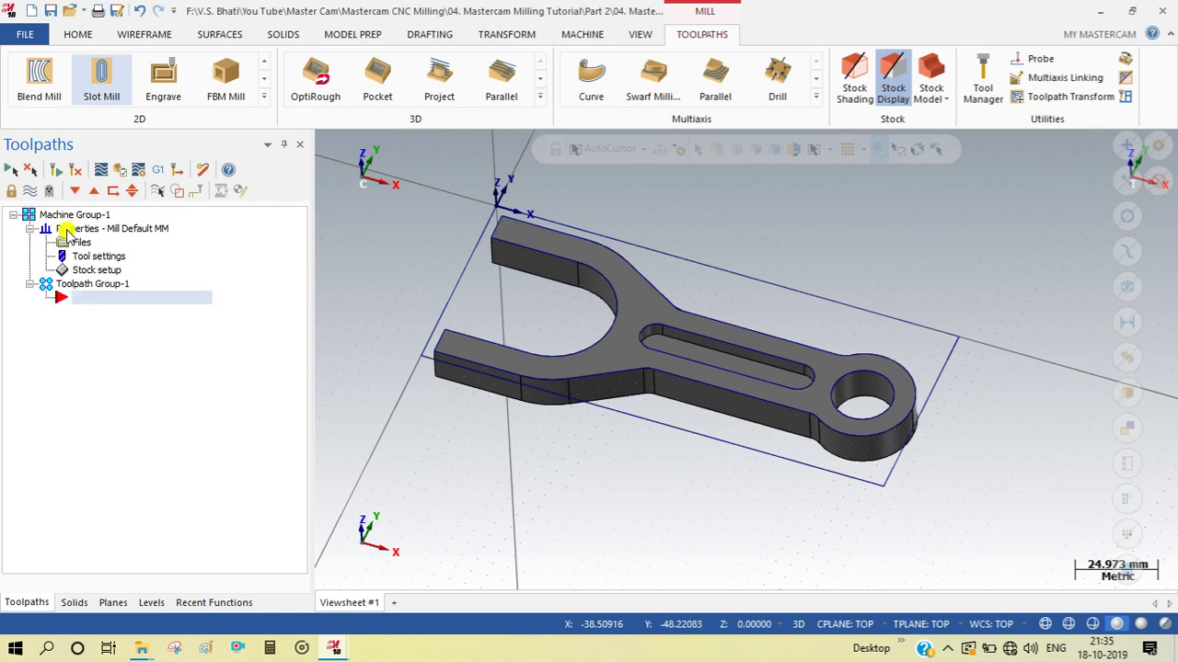
{"action": "left_click", "coordinate": [69, 259]}
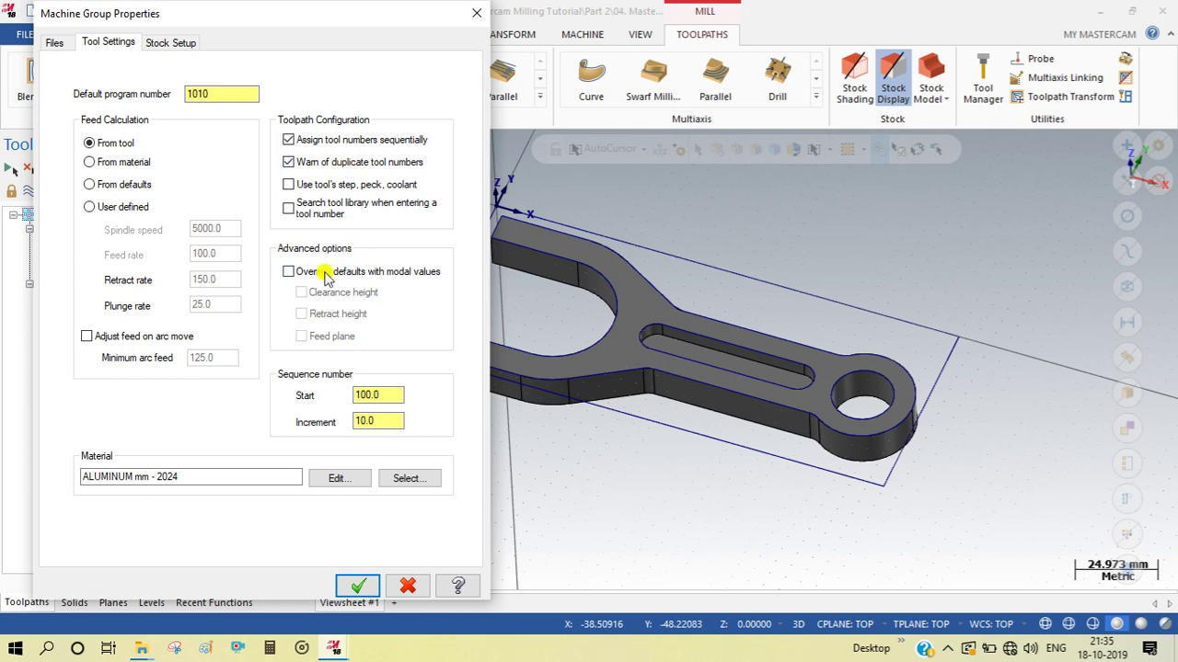
{"action": "left_click", "coordinate": [289, 272]}
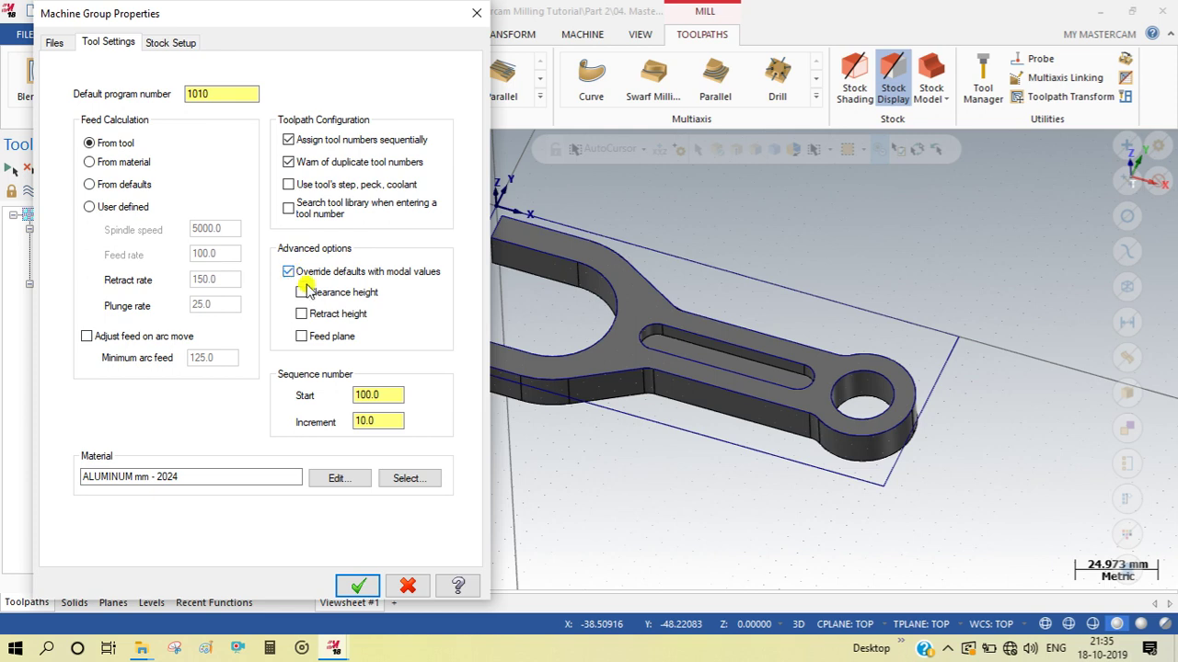
{"action": "left_click", "coordinate": [304, 292]}
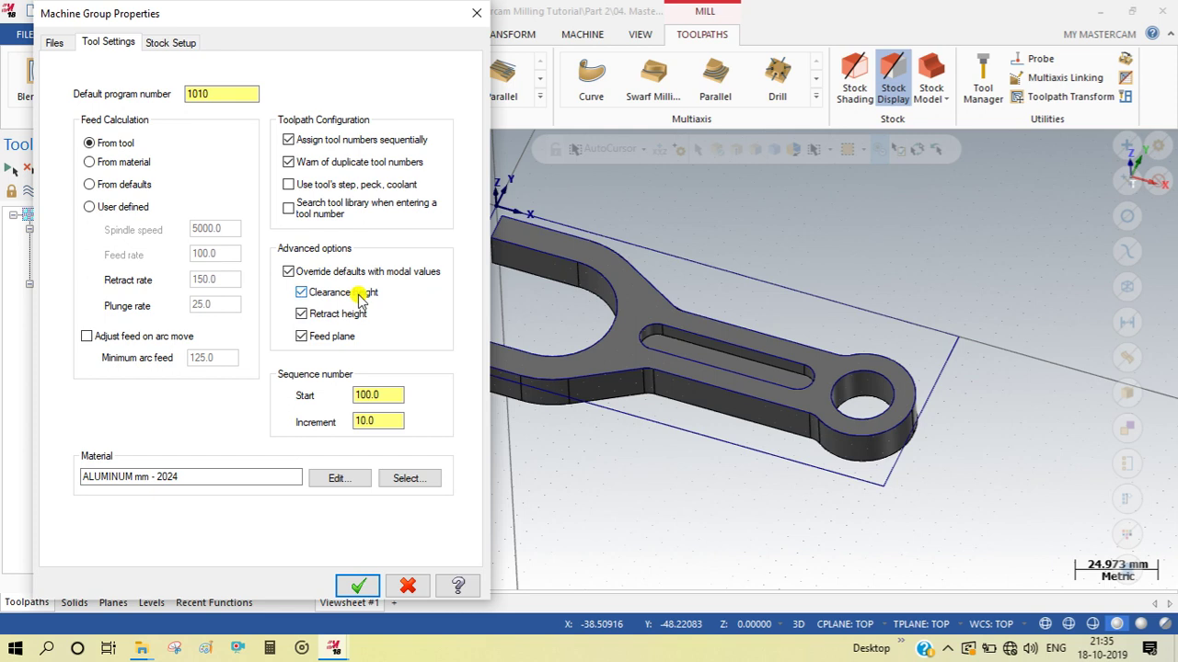
- Size the stock from the part's bounding box to 150 × 62 × 12, origin 75, -31, 0
{"action": "left_click", "coordinate": [189, 46]}
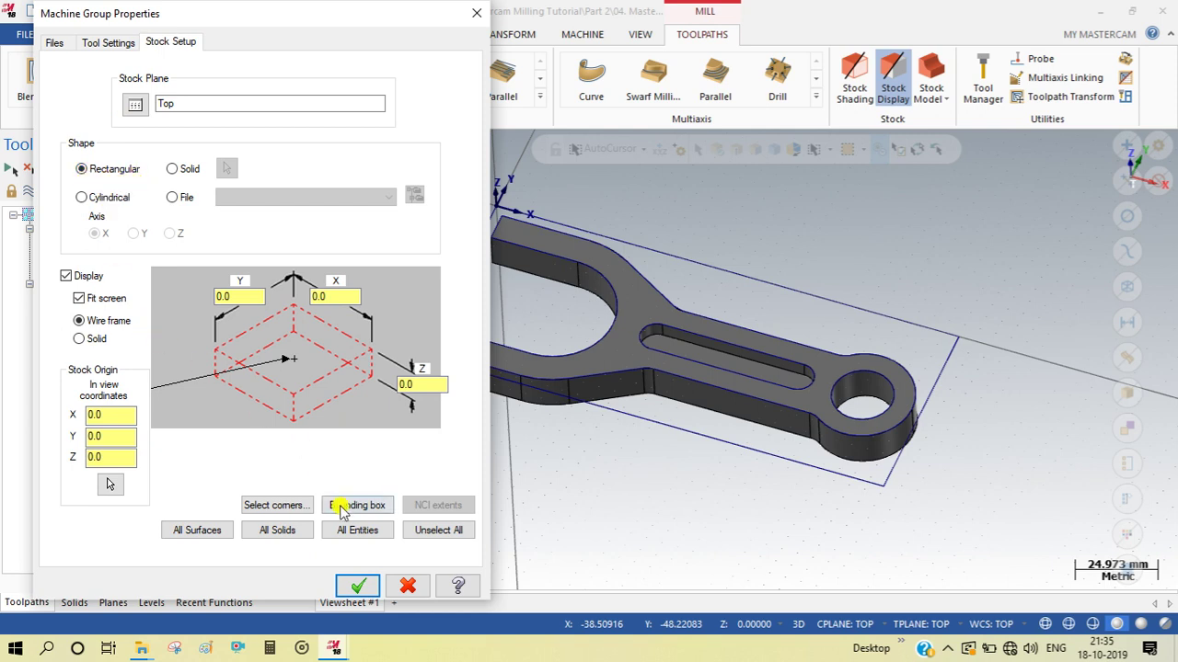
{"action": "left_click", "coordinate": [352, 532]}
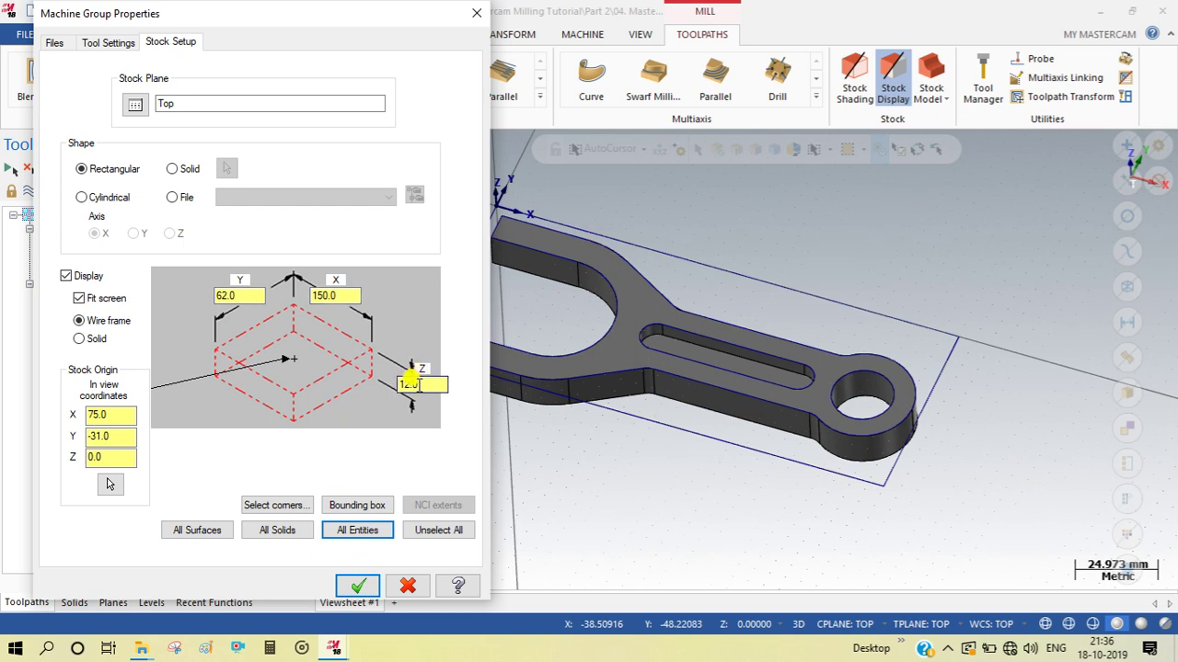
{"action": "left_click", "coordinate": [346, 585]}
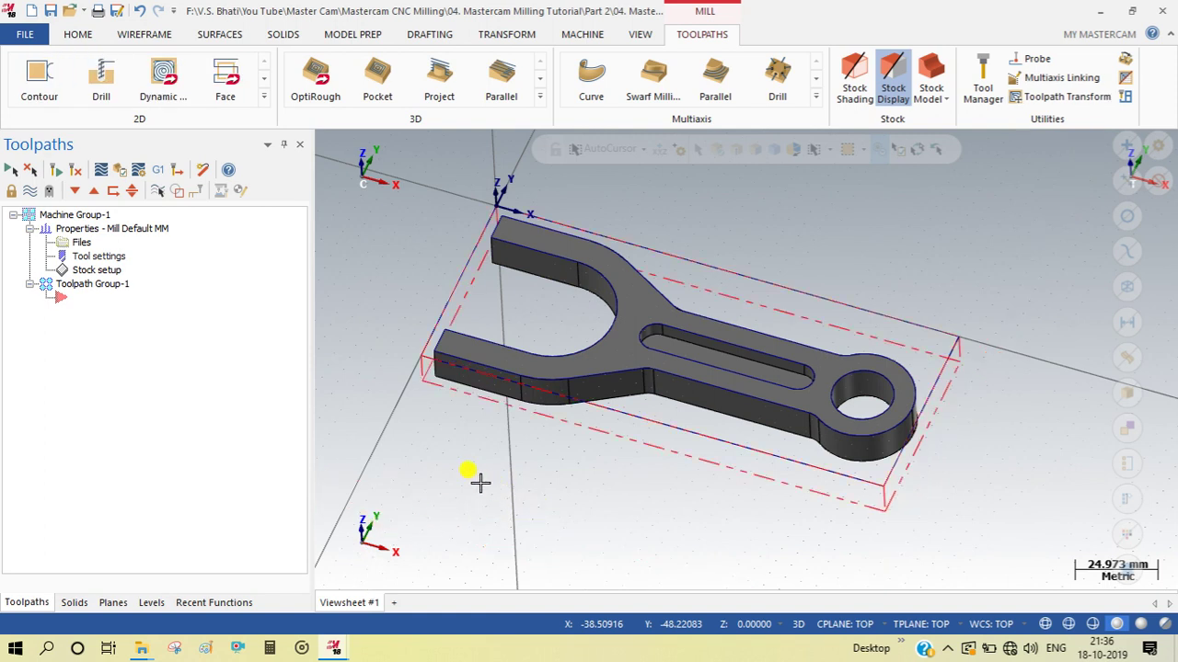
- Choose Dynamic Mill from the 2D toolpath gallery for the fork part
{"action": "mouse_move", "coordinate": [442, 460]}
{"action": "middle_mouse_down"}
{"action": "mouse_move", "coordinate": [409, 466]}
{"action": "mouse_move", "coordinate": [421, 452]}
{"action": "mouse_move", "coordinate": [403, 451]}
{"action": "mouse_move", "coordinate": [421, 442]}
{"action": "mouse_move", "coordinate": [428, 458]}
{"action": "middle_mouse_up"}
{"action": "left_click", "coordinate": [263, 95]}
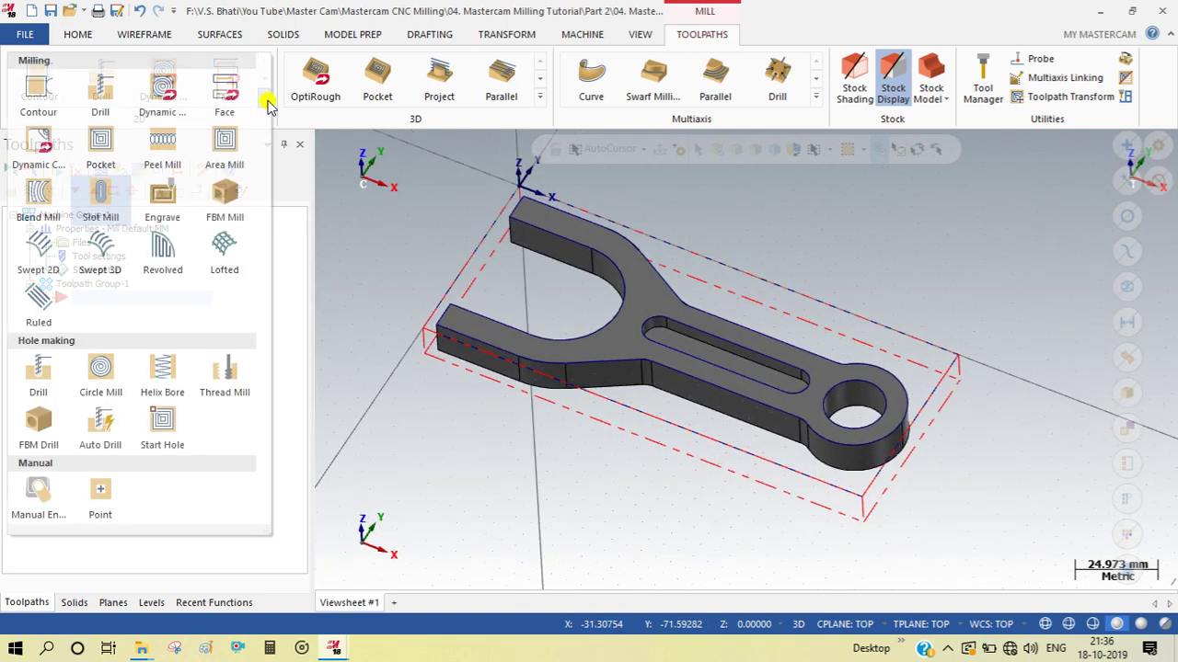
{"action": "left_click", "coordinate": [165, 92]}
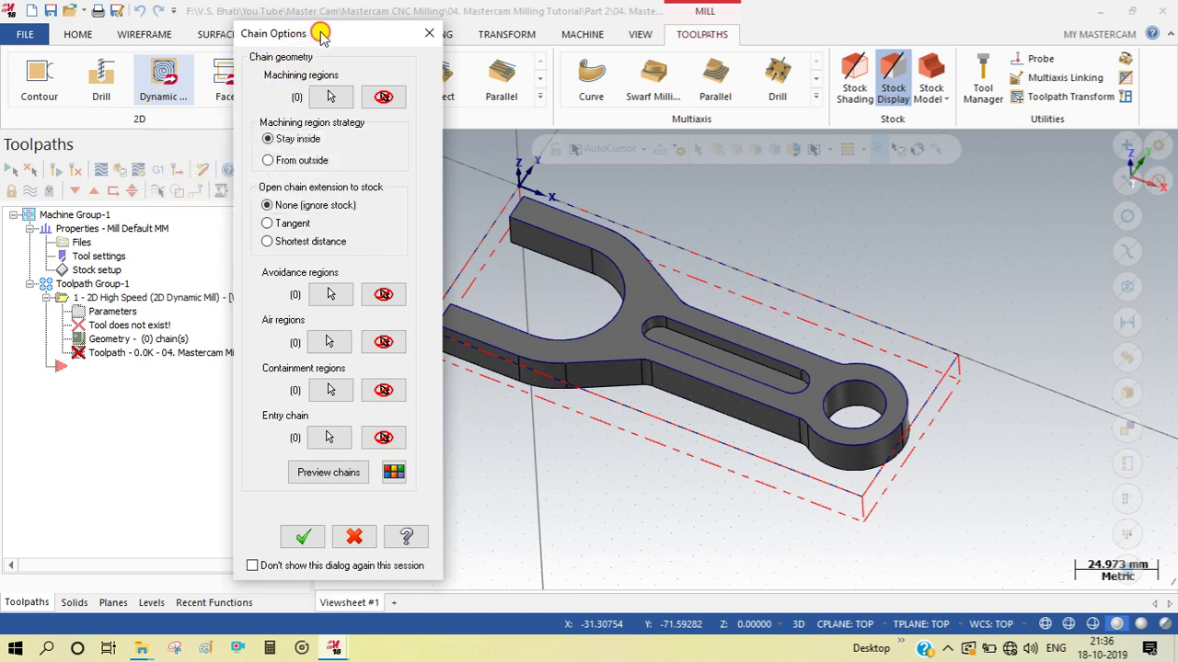
- Chain the stock boundary as the machining region with the From outside strategy
{"action": "left_click_drag", "start_coordinate": [320, 33], "coordinate": [309, 40]}
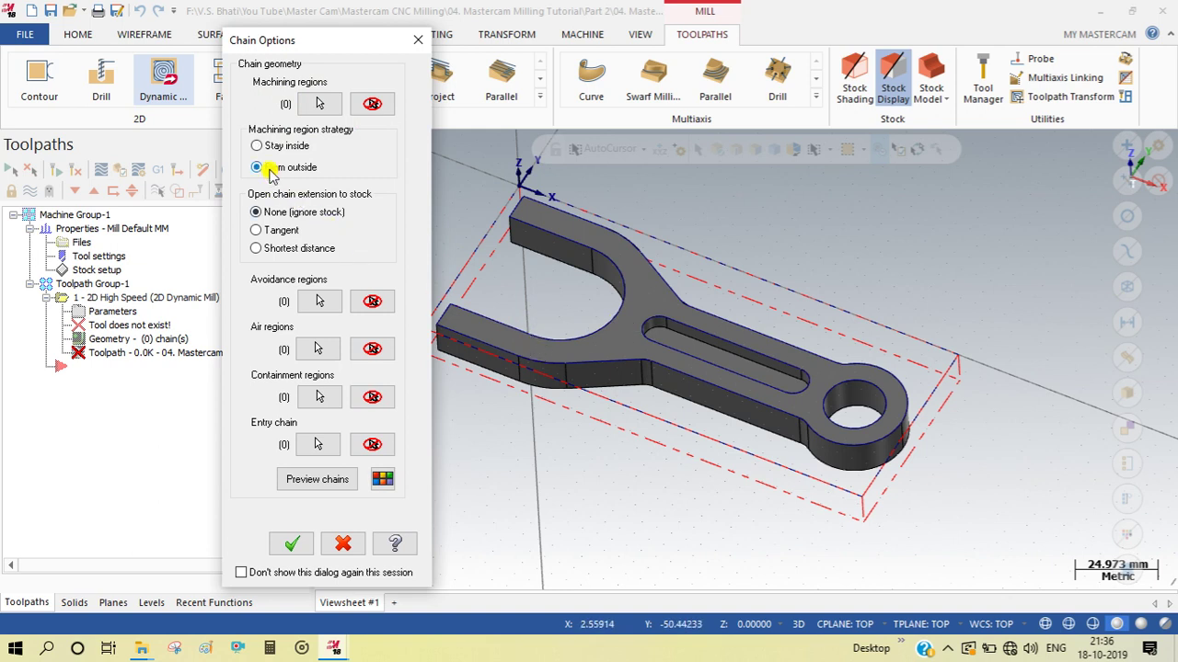
{"action": "left_click", "coordinate": [318, 103]}
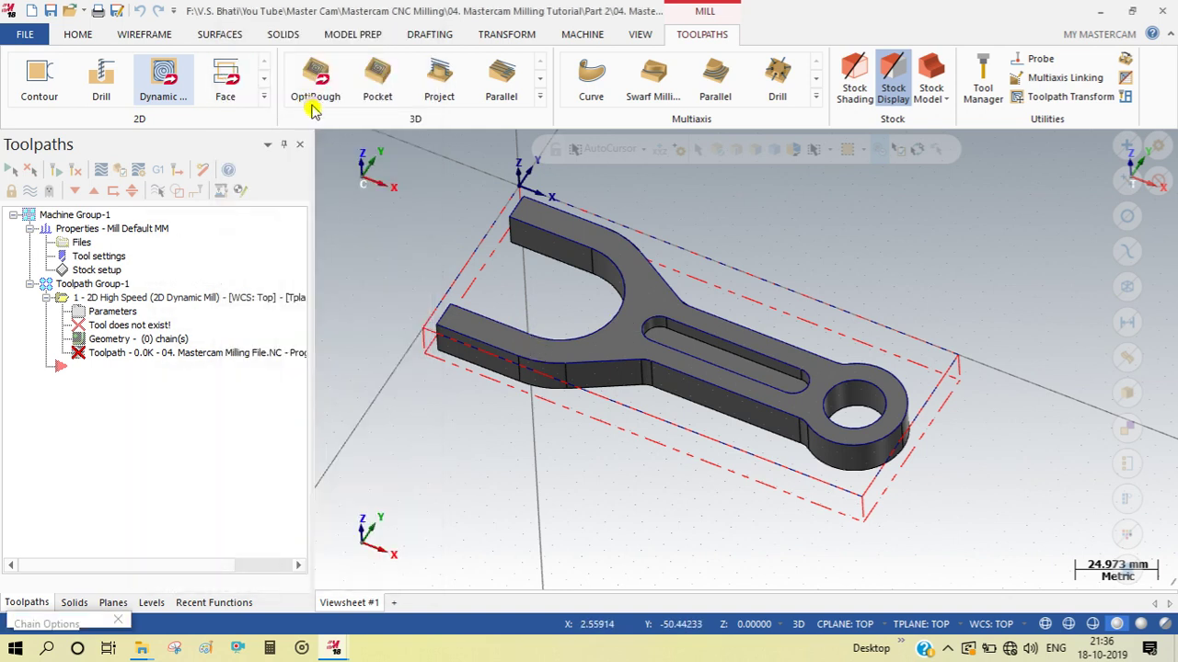
{"action": "left_click", "coordinate": [471, 250]}
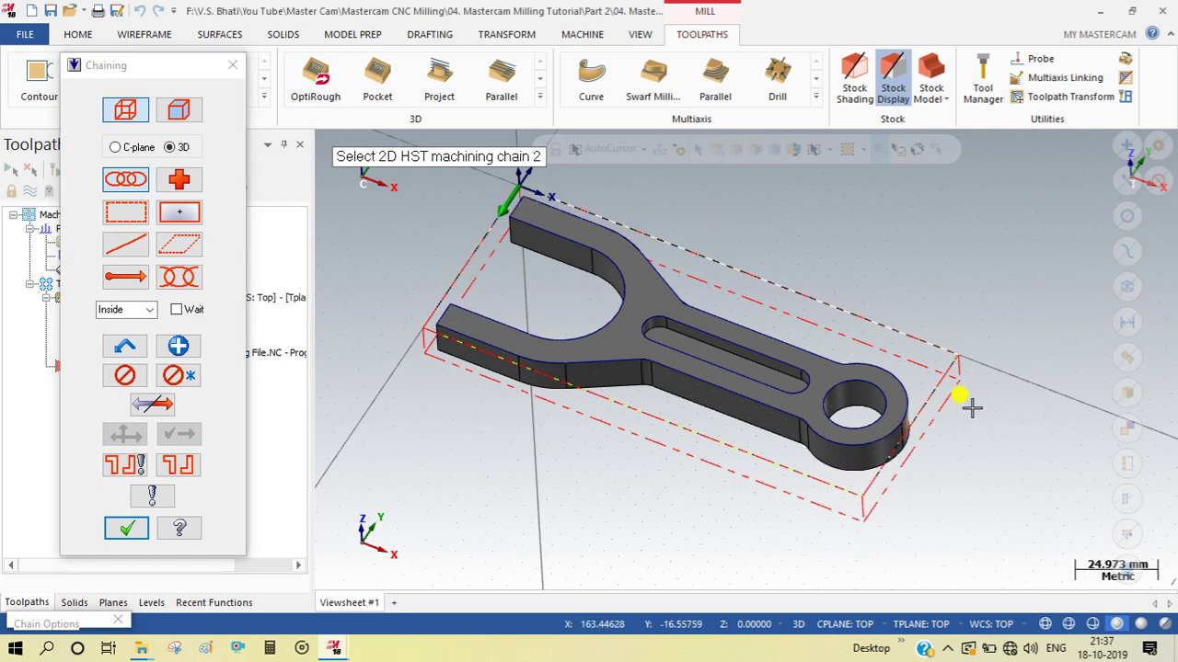
{"action": "left_click", "coordinate": [133, 529]}
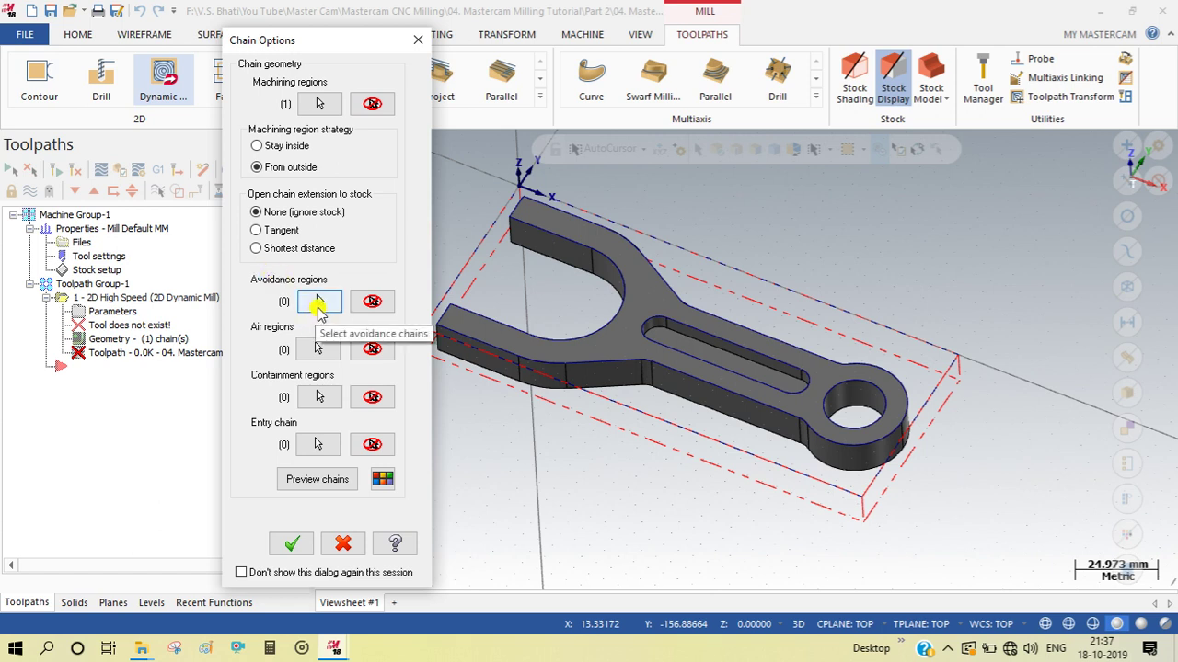
{"action": "left_click", "coordinate": [319, 304]}
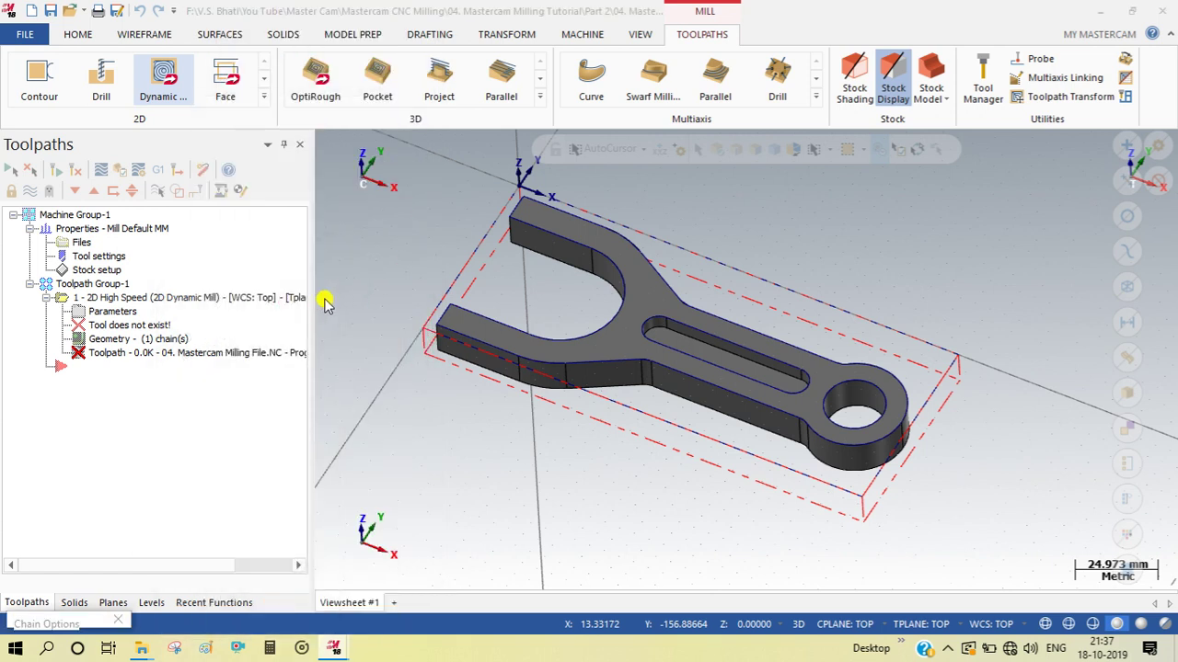
- Chain the fork outline as the avoidance region, preview both chains, and accept Chain Options
{"action": "left_click", "coordinate": [531, 222]}
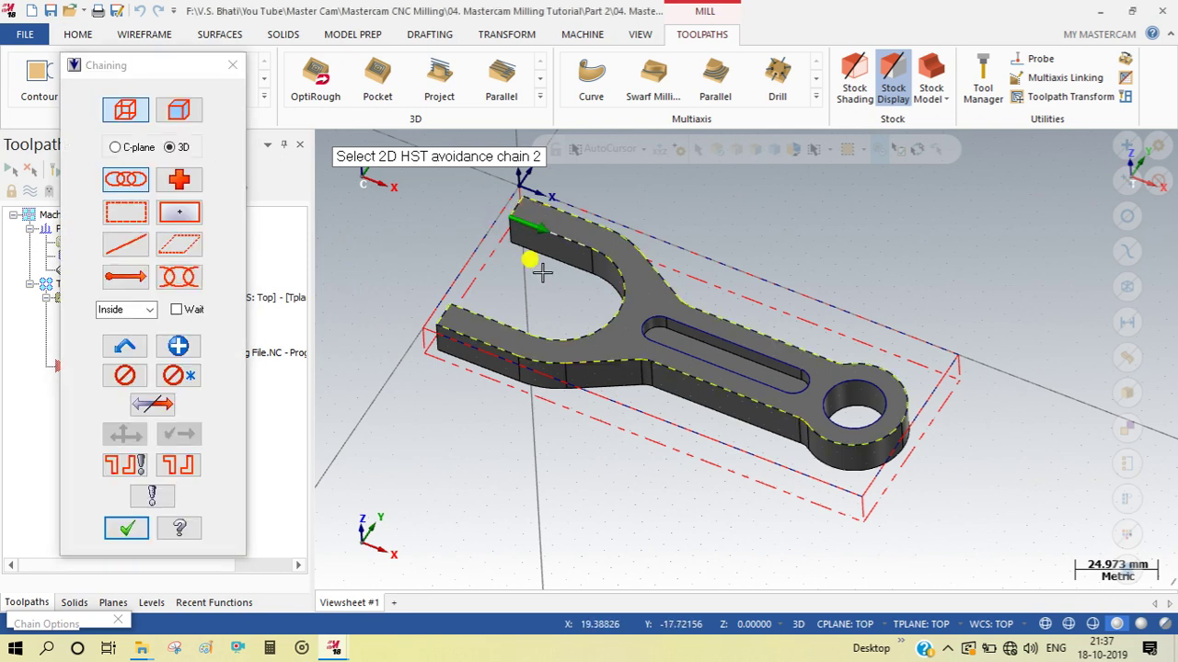
{"action": "left_click", "coordinate": [126, 527]}
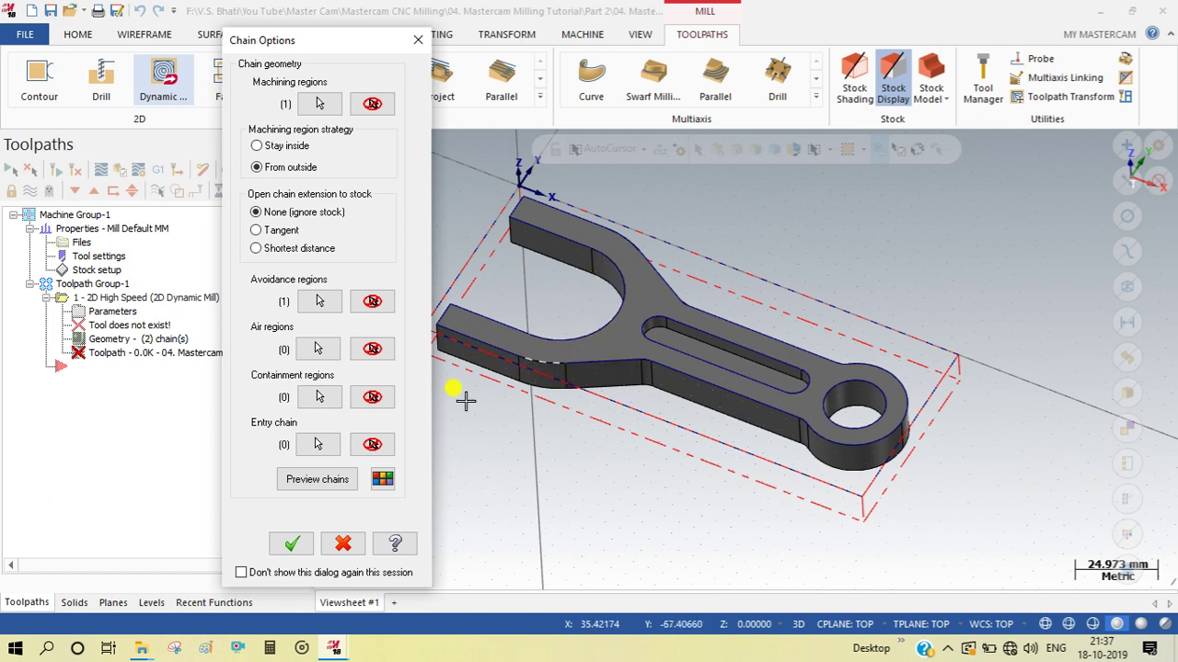
{"action": "left_click", "coordinate": [327, 480]}
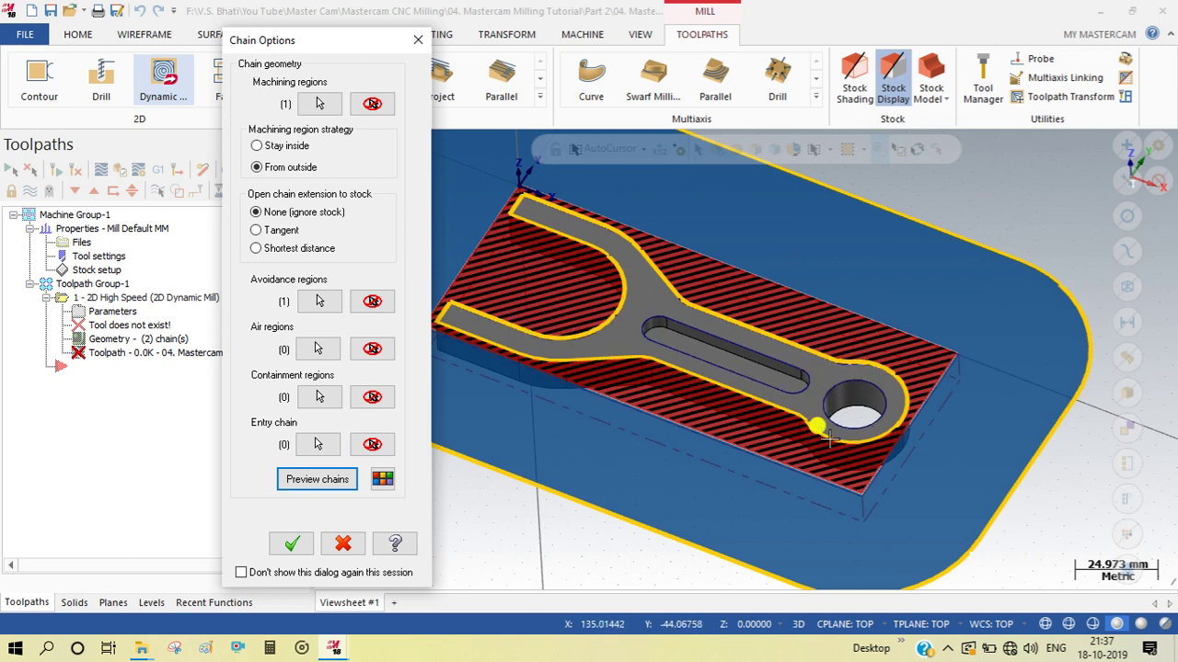
{"action": "left_click", "coordinate": [292, 544]}
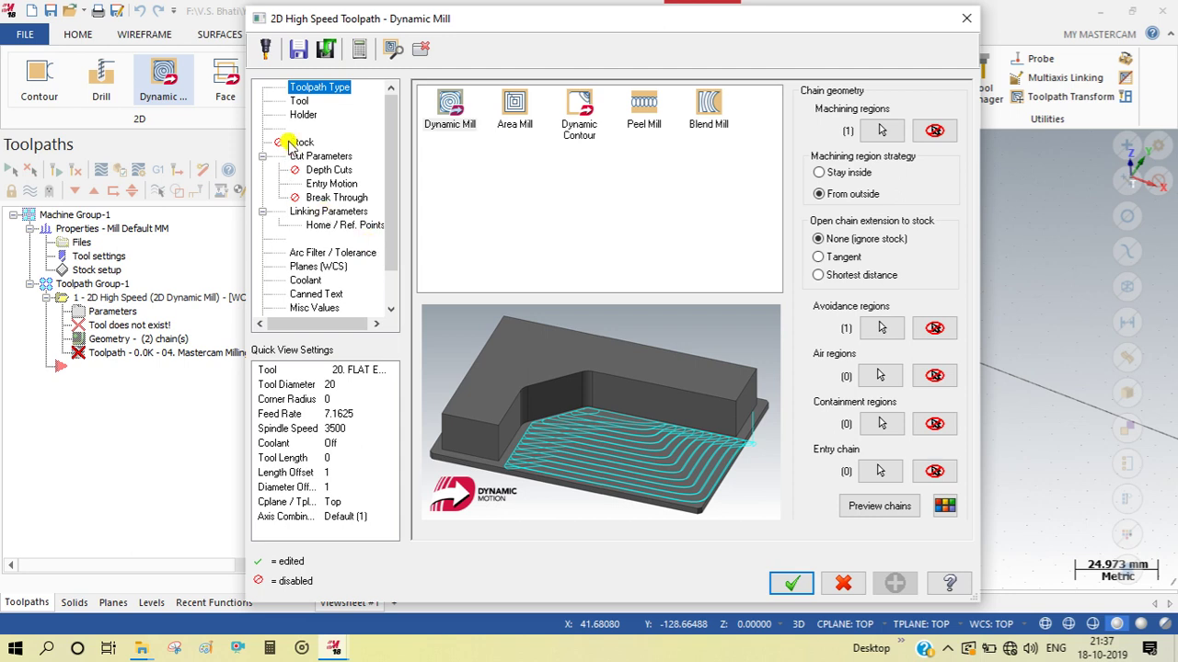
- Select the 16 mm flat end mill from the tool library for the Dynamic Mill
{"action": "left_click", "coordinate": [293, 101]}
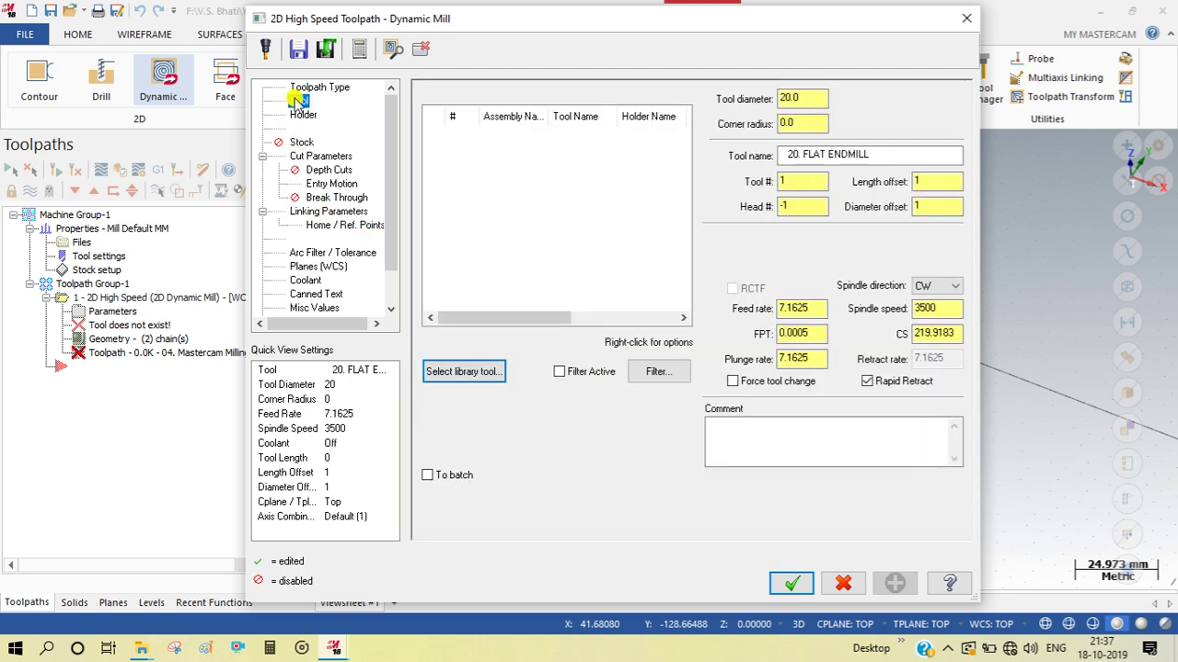
{"action": "left_click", "coordinate": [460, 367]}
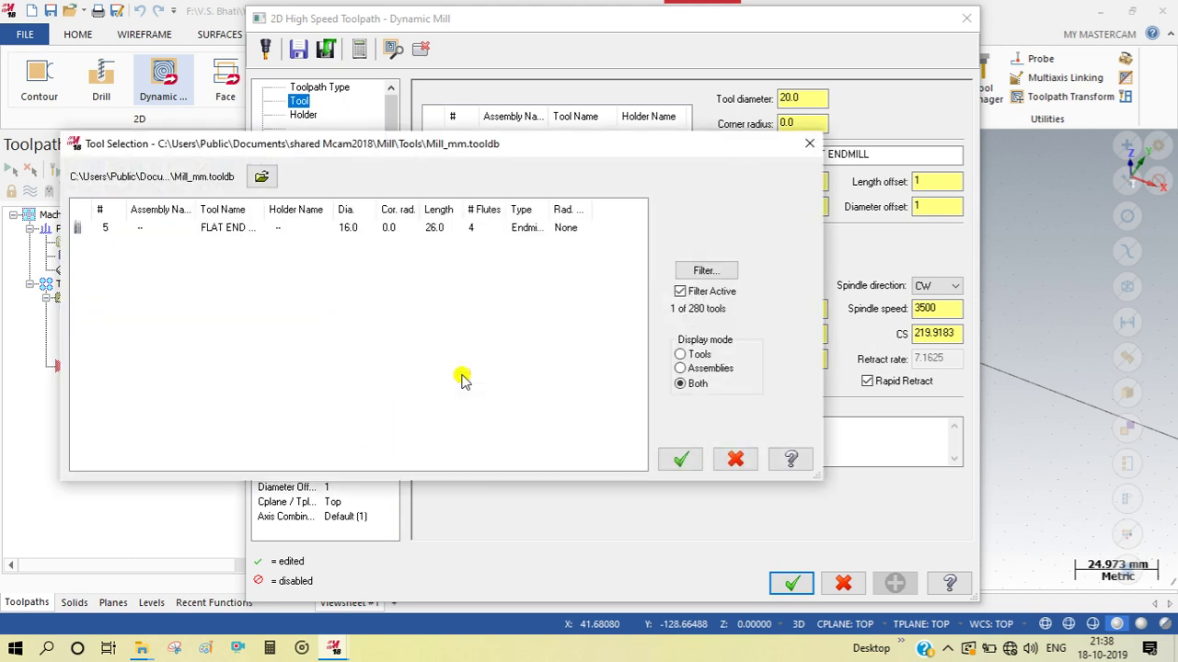
{"action": "left_click", "coordinate": [371, 231]}
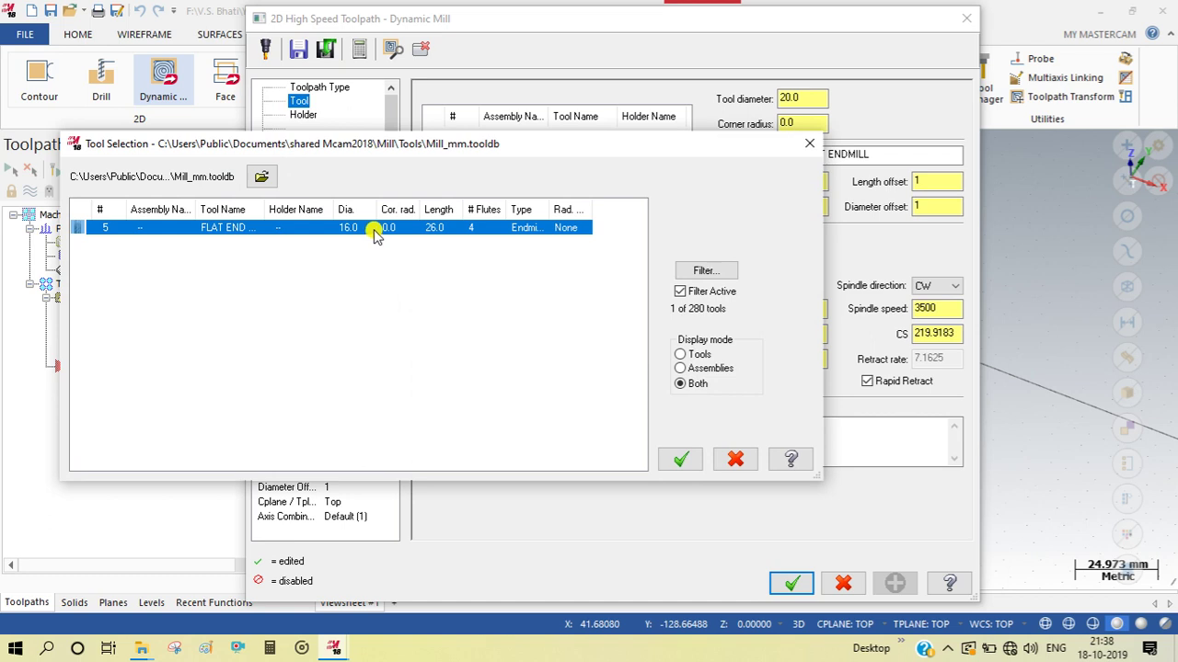
{"action": "left_click", "coordinate": [680, 459]}
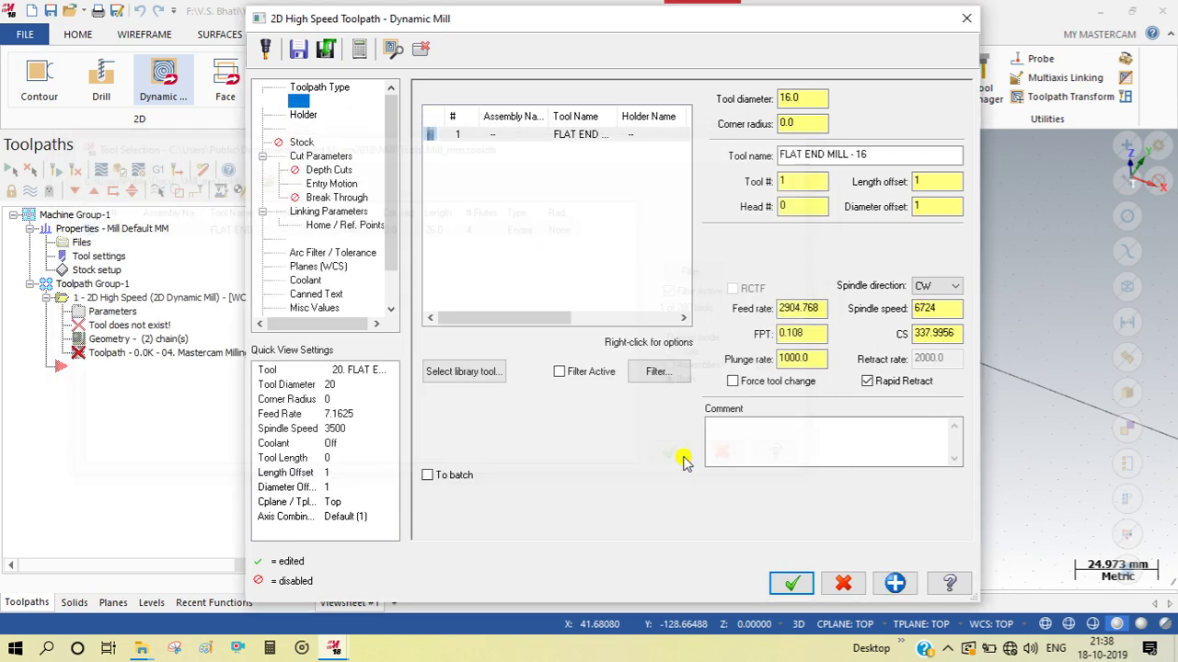
- Set feed rate 1600, spindle speed 1500, and comment 'Dynamic Rough Outer'
{"action": "double_click", "coordinate": [779, 308]}
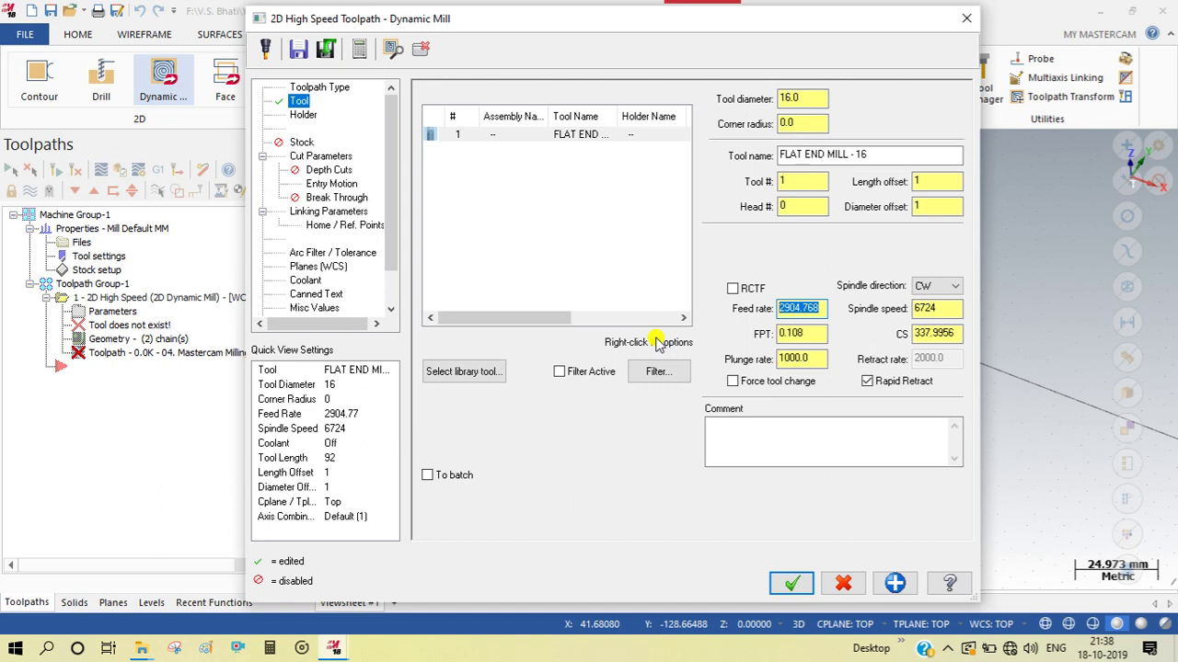
{"action": "type", "text": "1600"}
{"action": "key", "text": "Tab"}
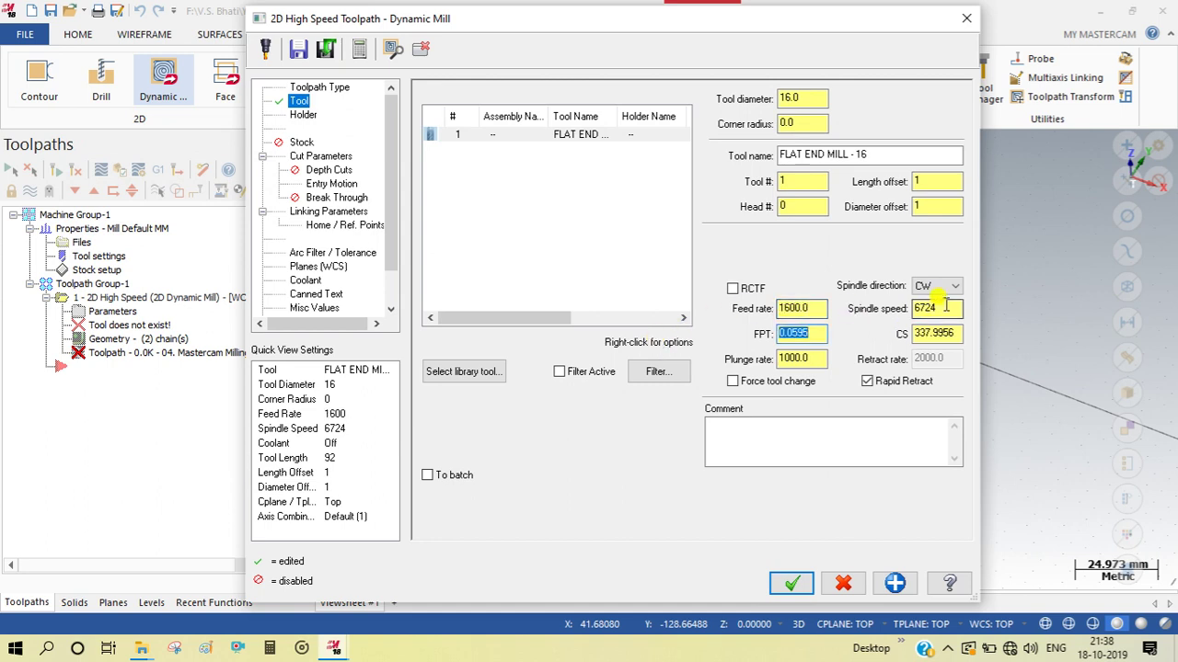
{"action": "left_click", "coordinate": [934, 309]}
{"action": "type", "text": "1500"}
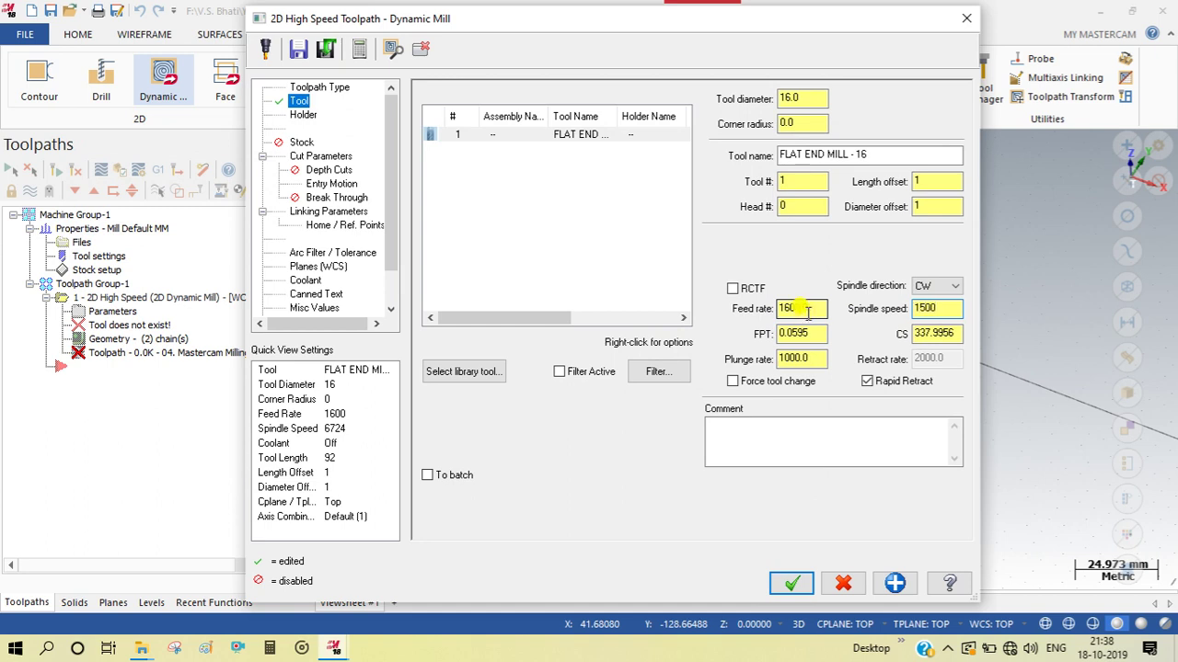
{"action": "left_click", "coordinate": [808, 429]}
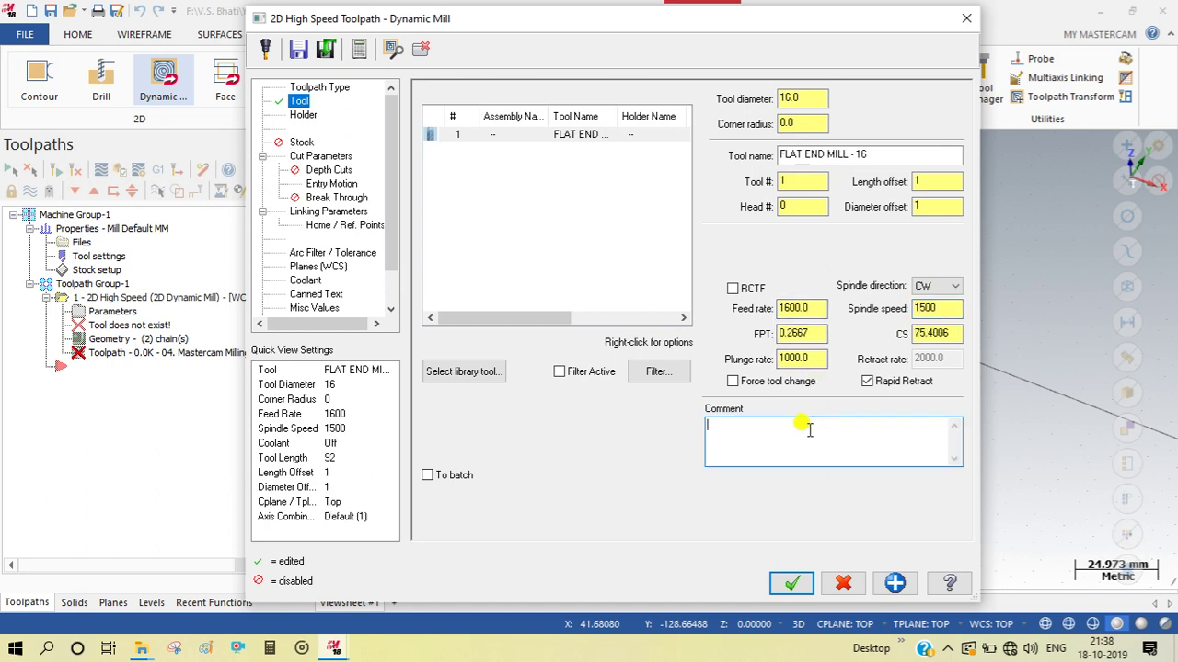
{"action": "type", "text": "Dynamic Rough Outer"}
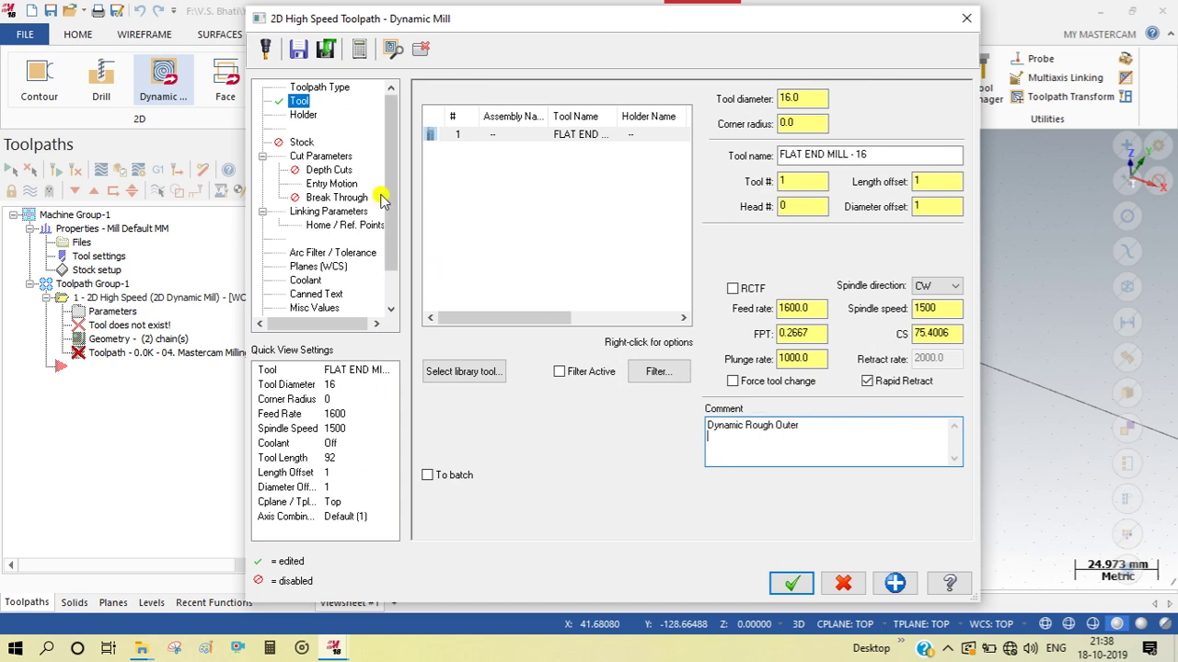
{"action": "left_click", "coordinate": [298, 143]}
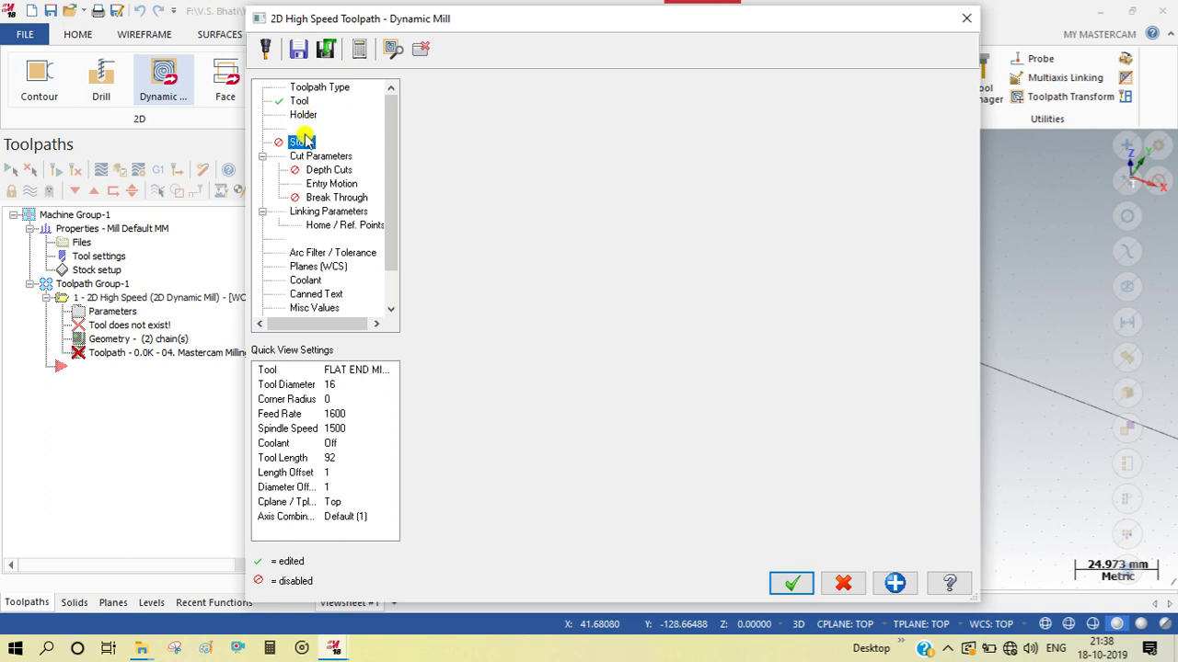
{"action": "key", "text": "Up"}
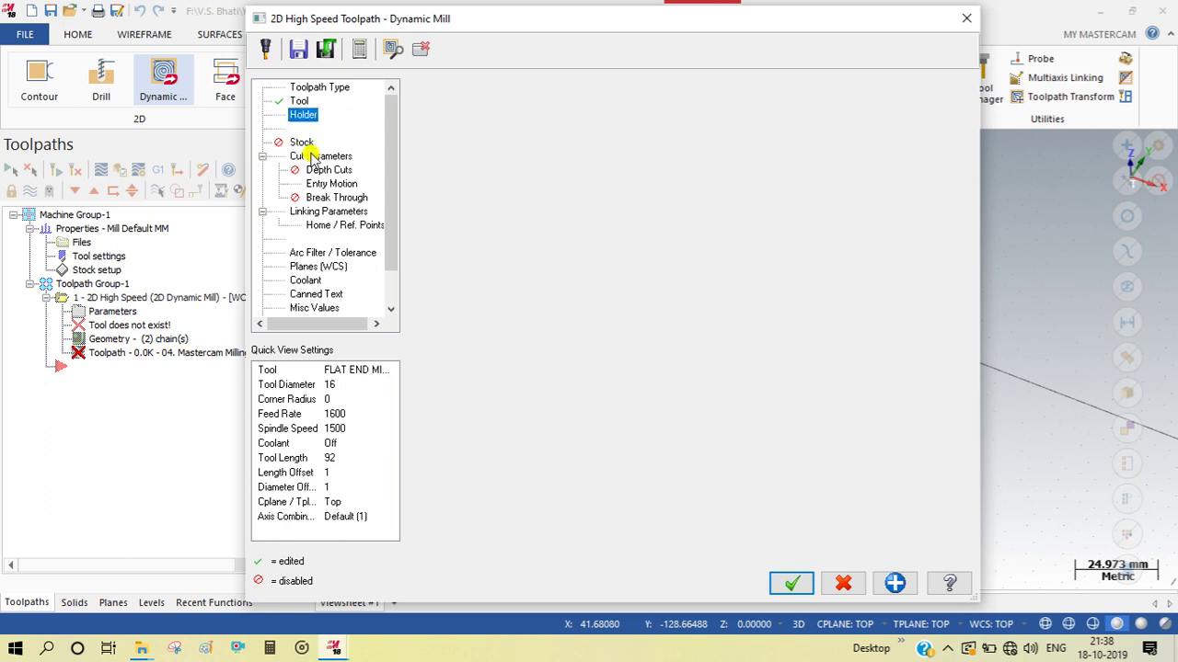
- Set the wall and floor stock to leave to 0.0 in Cut Parameters
{"action": "left_click", "coordinate": [313, 158]}
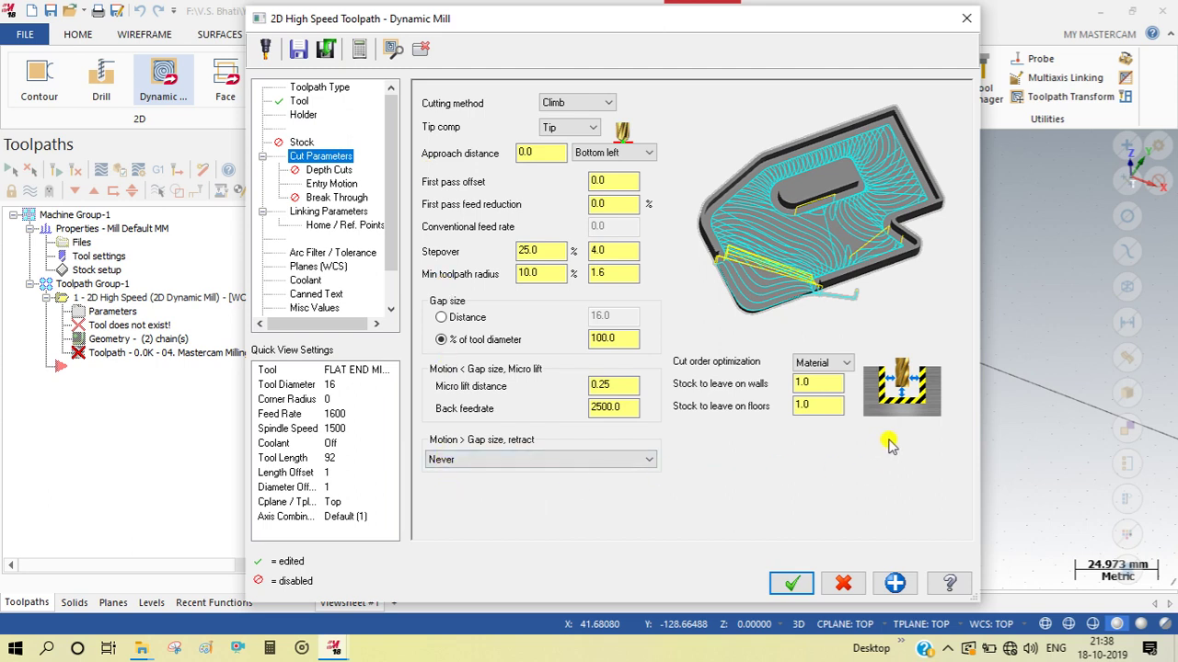
{"action": "left_click", "coordinate": [815, 384]}
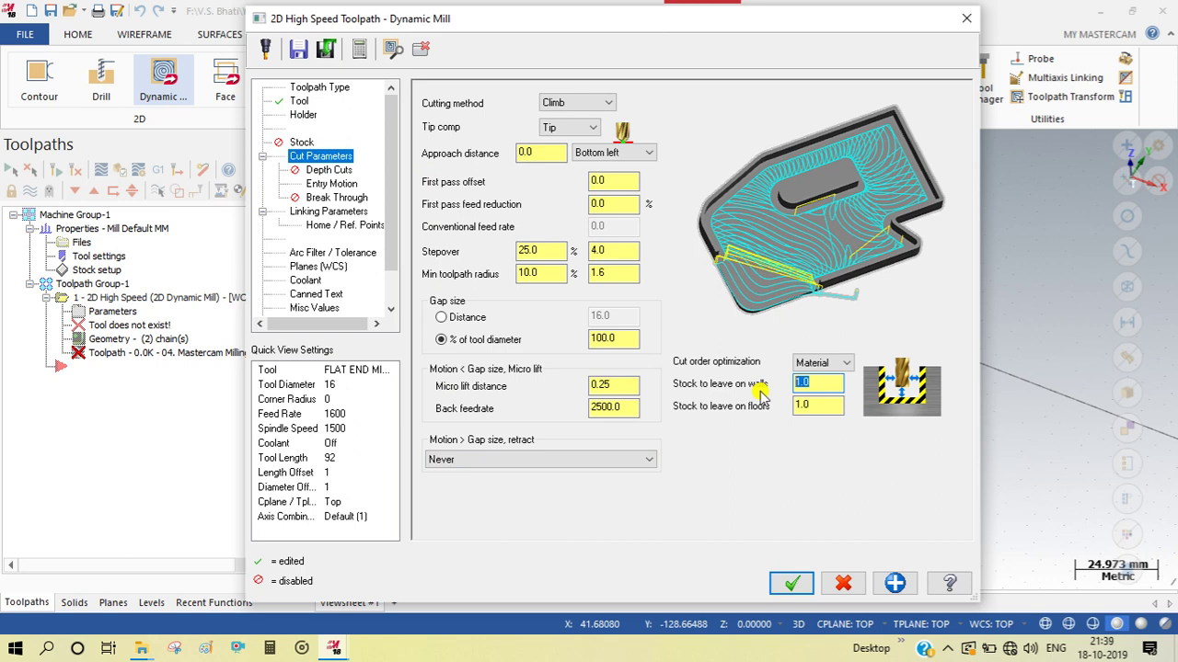
{"action": "type", "text": "0"}
{"action": "key", "text": "Tab"}
{"action": "type", "text": "0.0"}
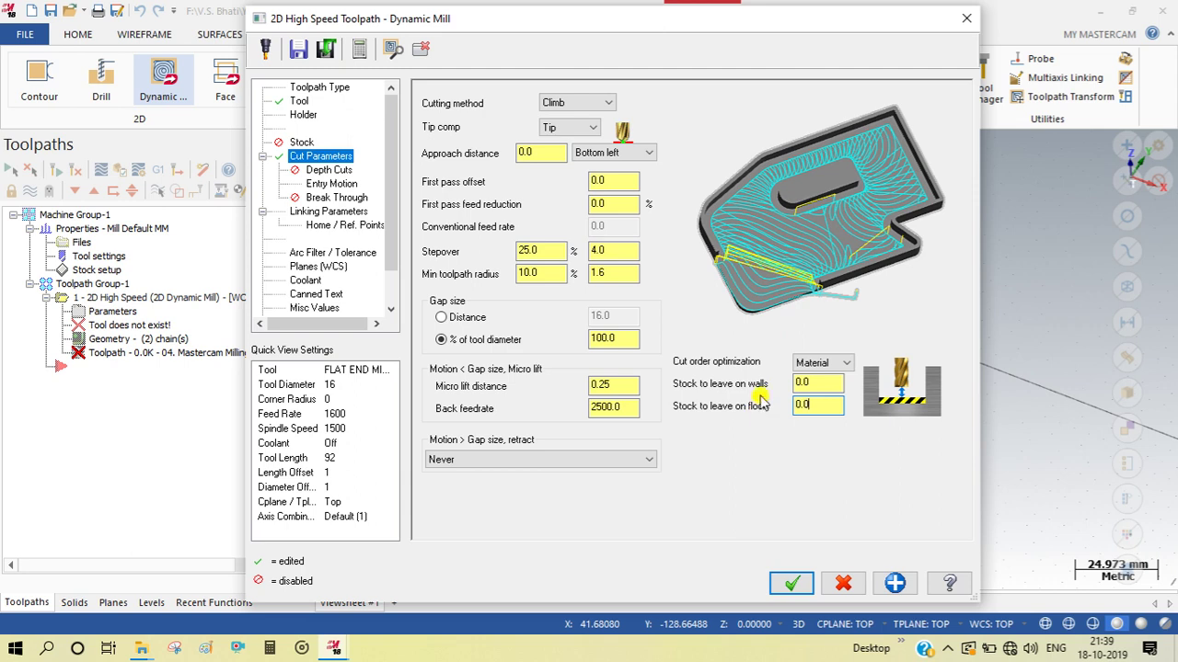
{"action": "left_click", "coordinate": [817, 383]}
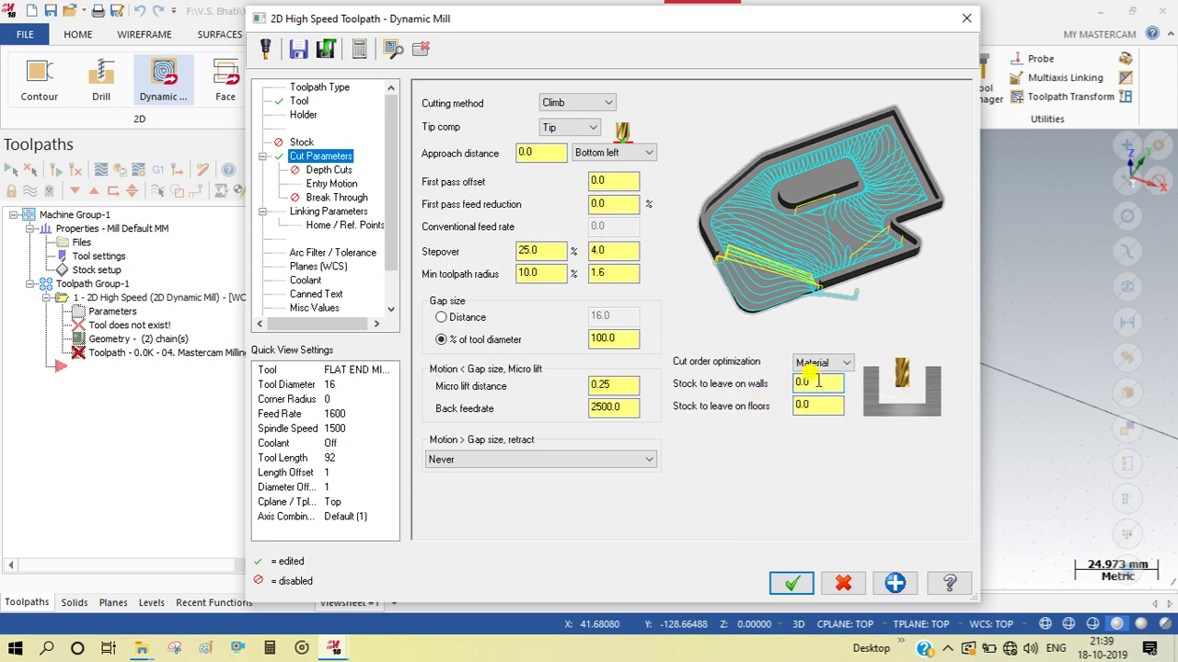
{"action": "left_click", "coordinate": [826, 406]}
- Set the approach distance to 10
{"action": "double_click", "coordinate": [537, 154]}
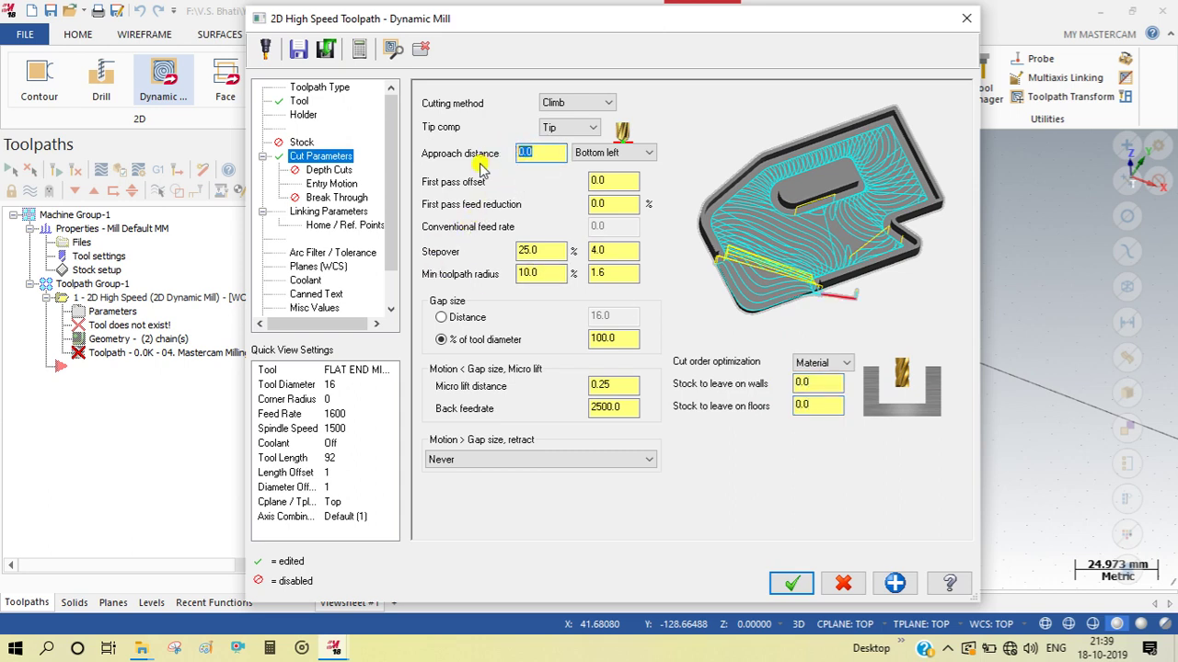
{"action": "type", "text": "10"}
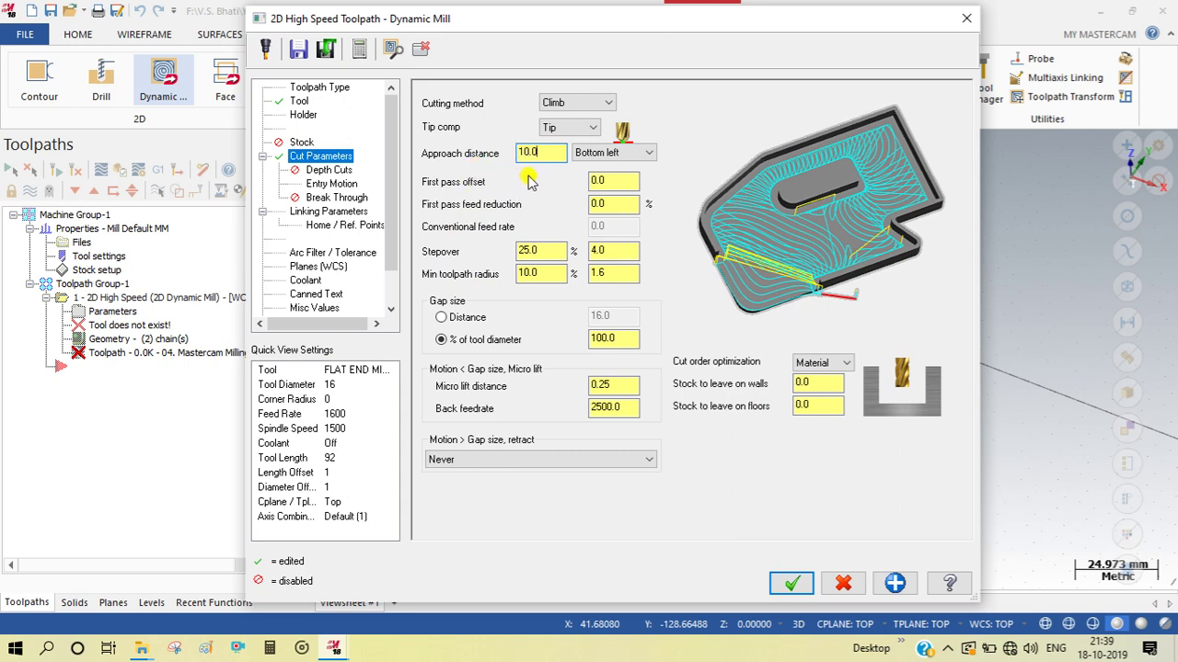
{"action": "key", "text": "BackSpace"}
{"action": "left_click", "coordinate": [322, 170]}
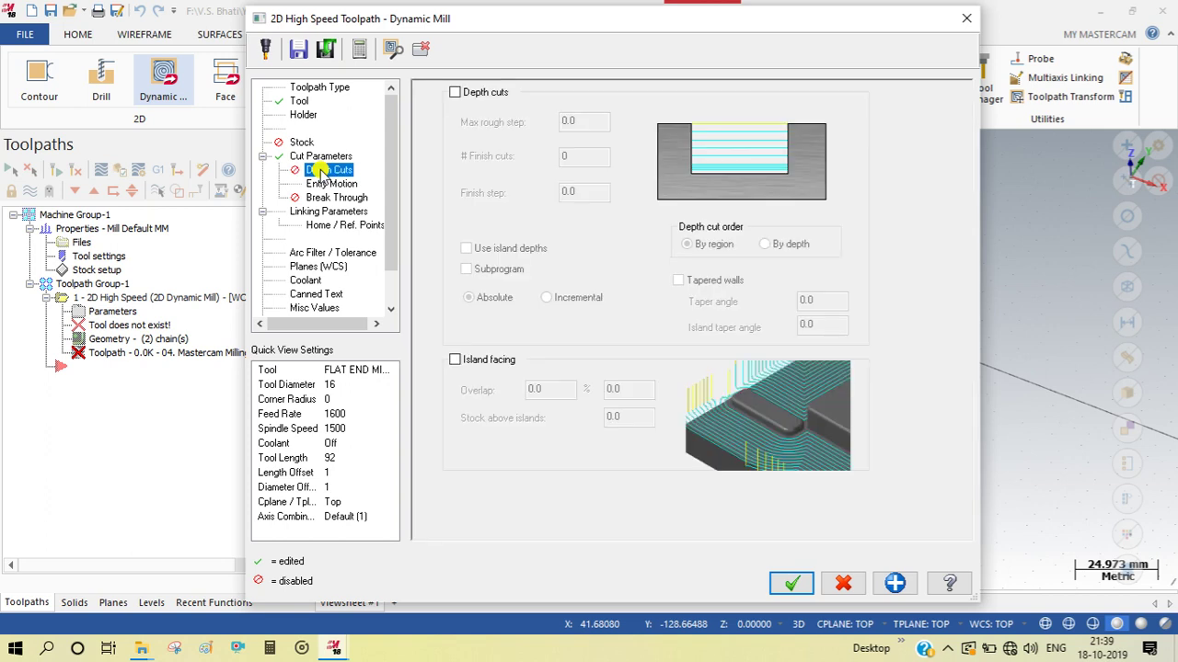
- Check Depth cuts and enter Max rough step 0.5 and Finish step 0.2
{"action": "left_click", "coordinate": [455, 92]}
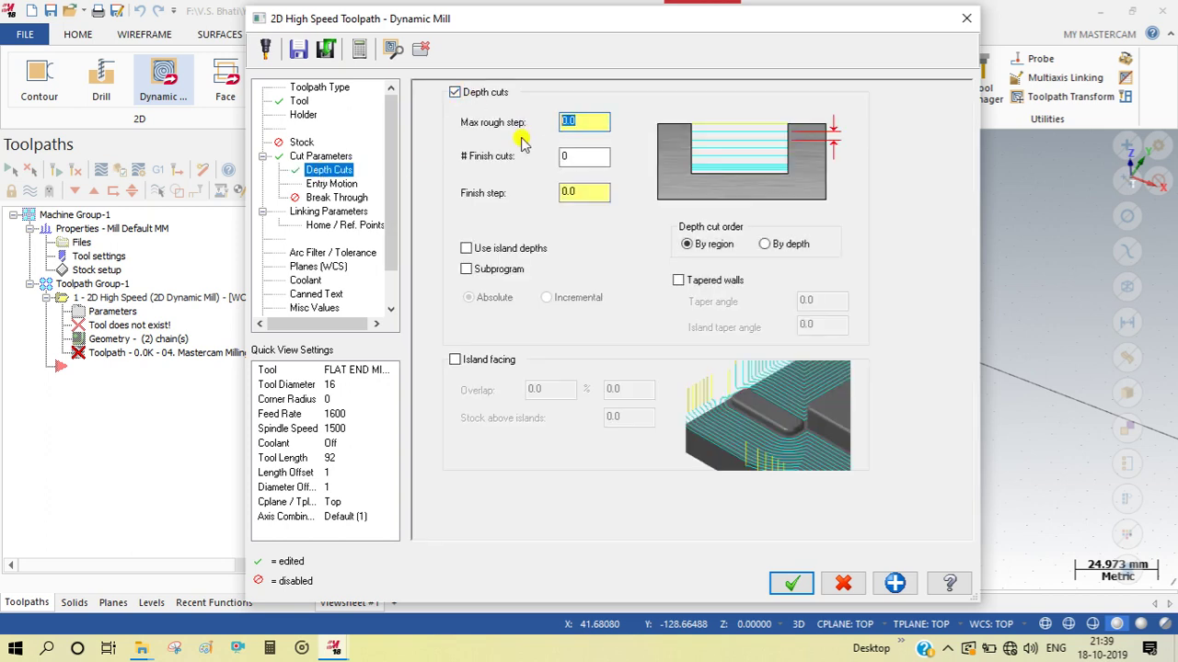
{"action": "type", "text": "0"}
{"action": "left_click", "coordinate": [574, 193]}
{"action": "type", "text": "0"}
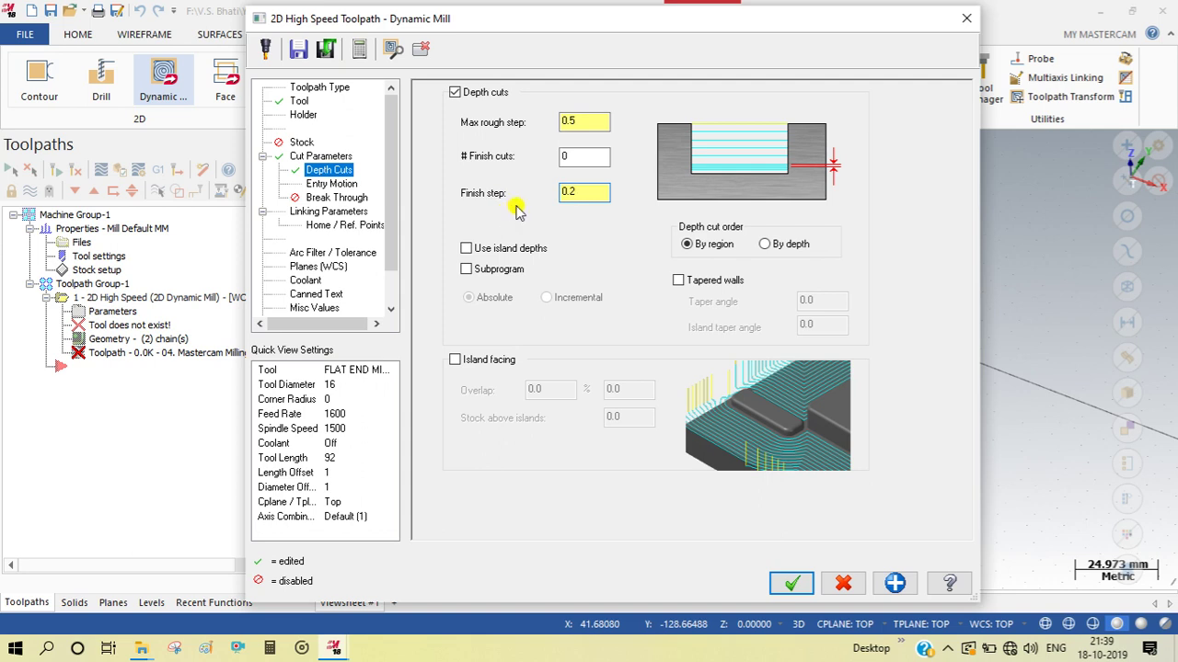
{"action": "left_click", "coordinate": [334, 184]}
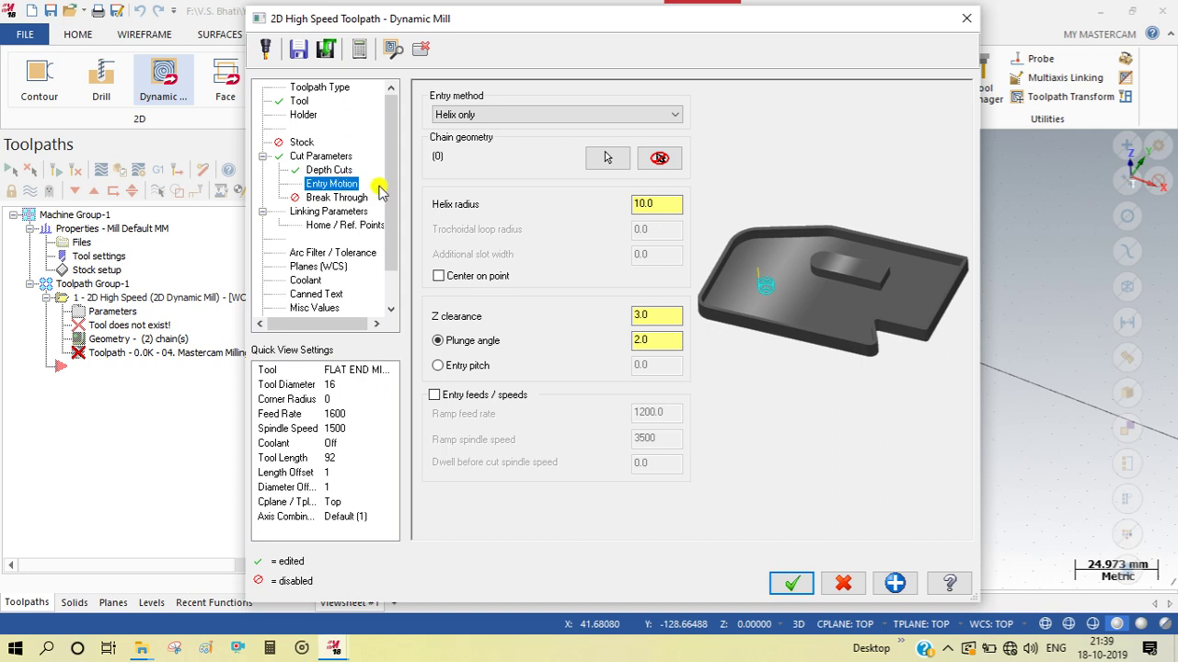
- Use Helix only as the Dynamic Mill entry method, with a 3.0 Z clearance
{"action": "left_click", "coordinate": [470, 116]}
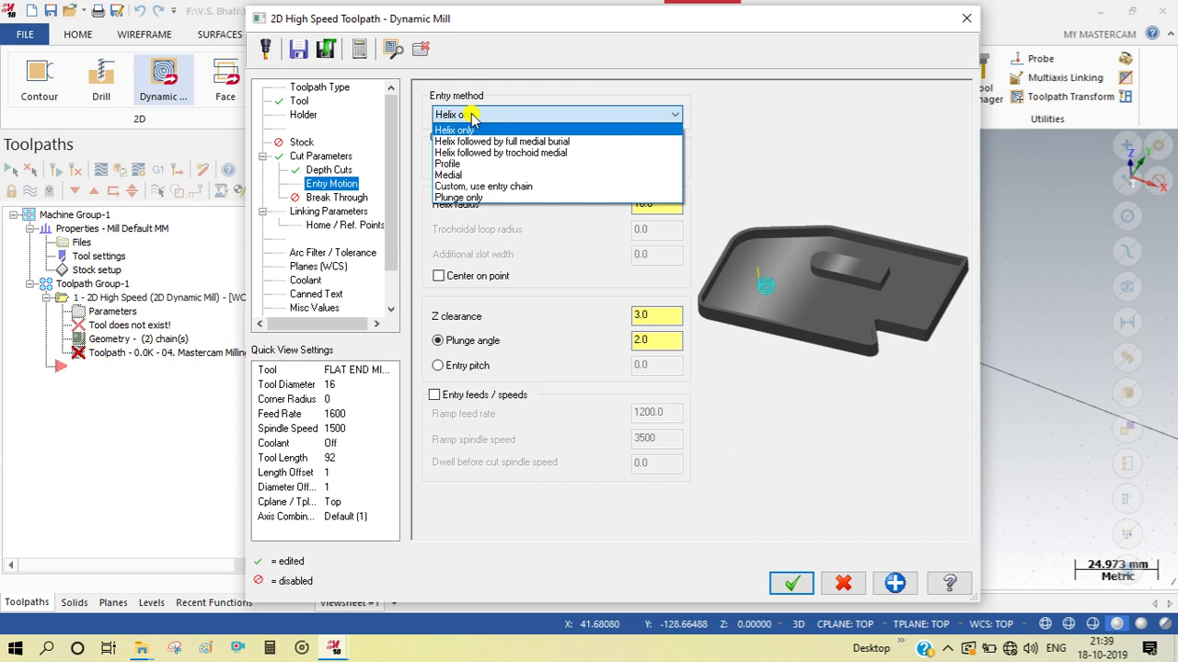
{"action": "left_click", "coordinate": [471, 114]}
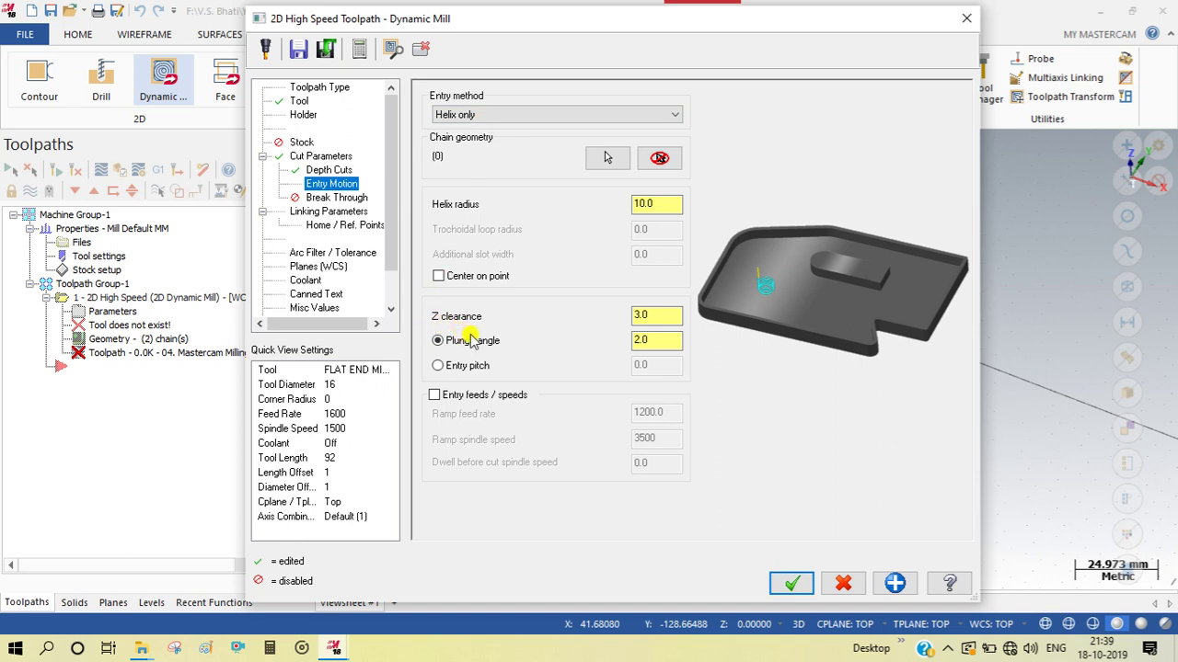
{"action": "mouse_move", "coordinate": [656, 316]}
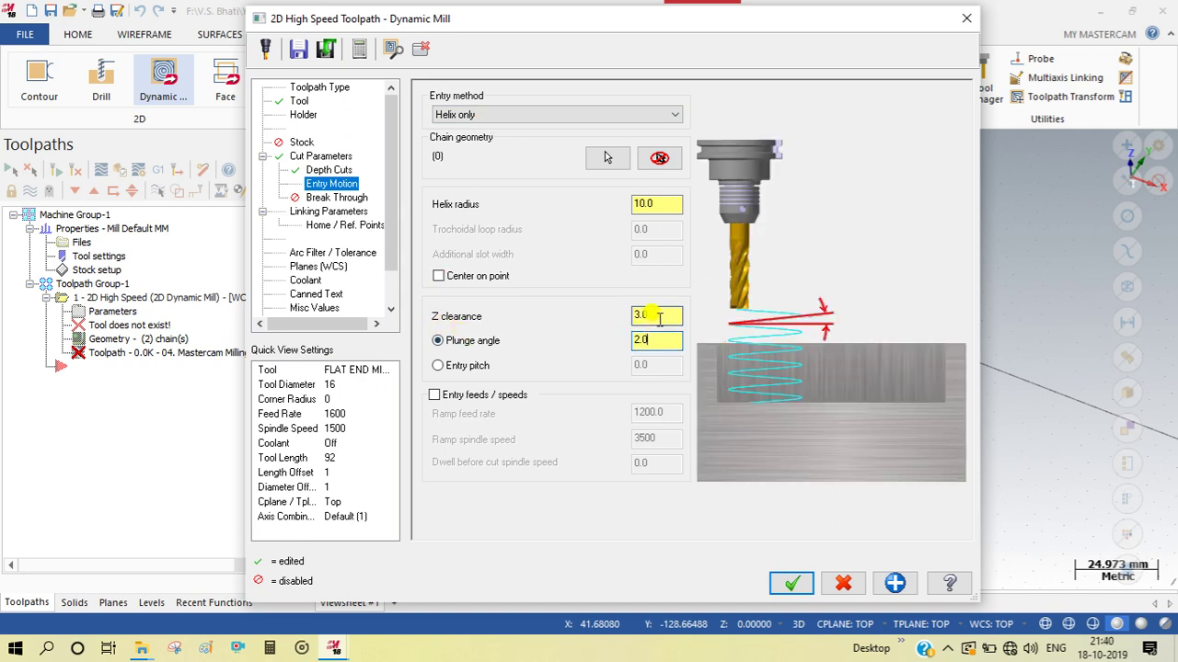
{"action": "type", "text": "3.0"}
{"action": "left_click", "coordinate": [659, 340]}
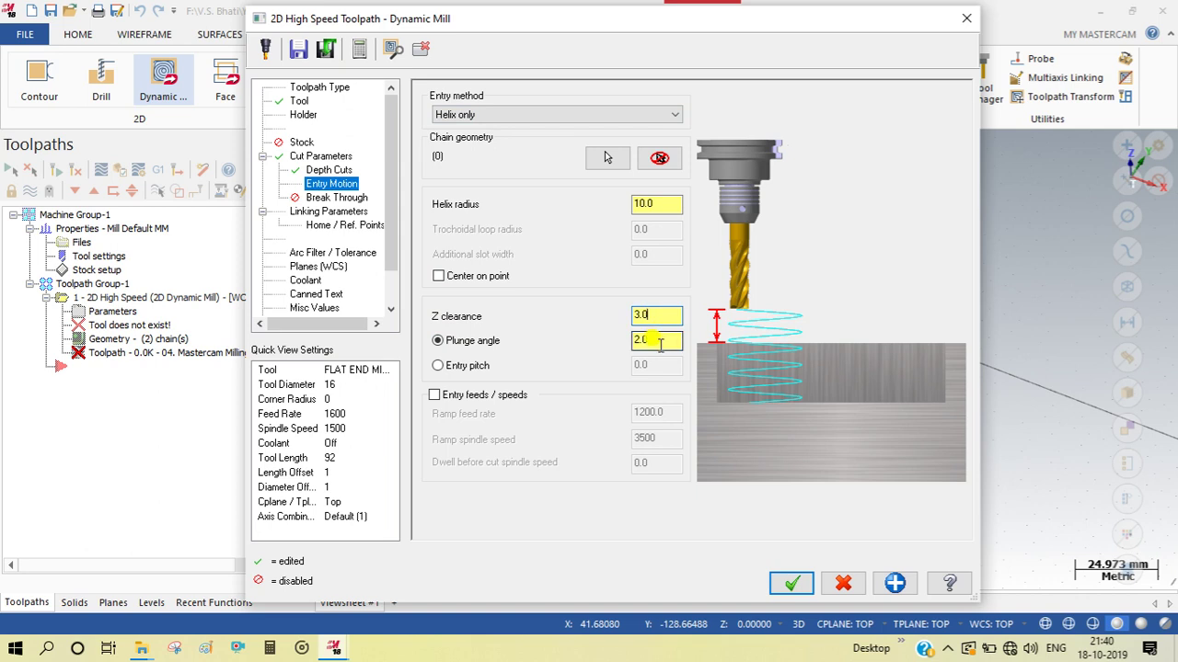
{"action": "key", "text": "shift+Tab"}
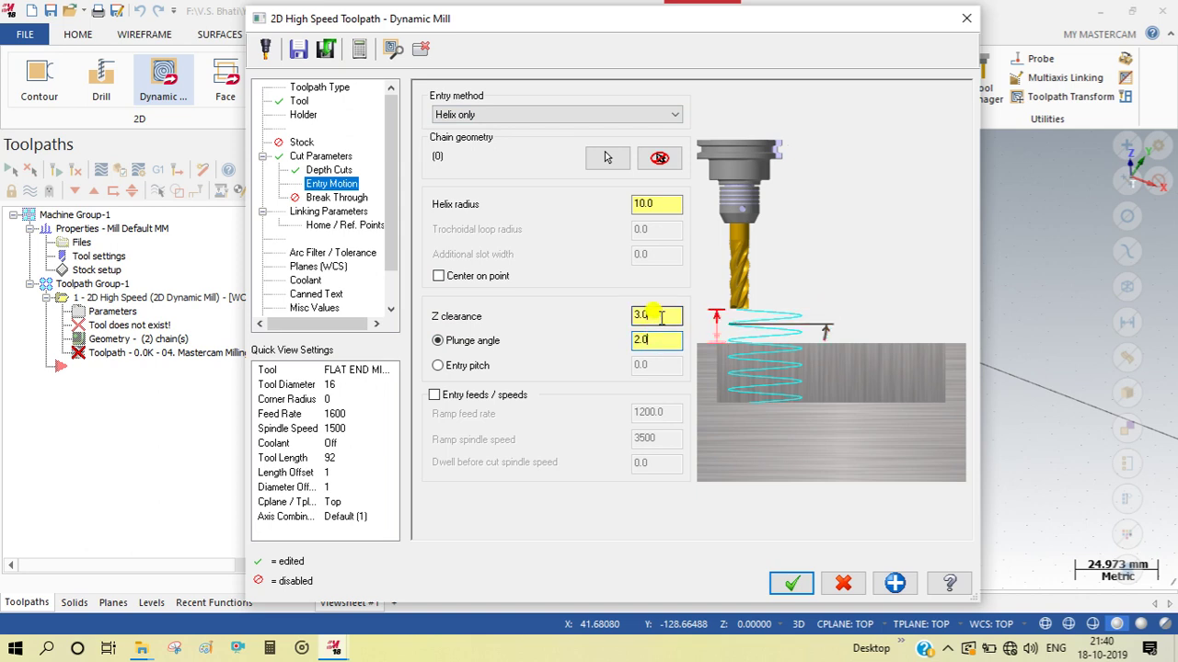
- Compare the Z clearance and plunge angle illustrations on the Entry Motion page
{"action": "left_click", "coordinate": [659, 340]}
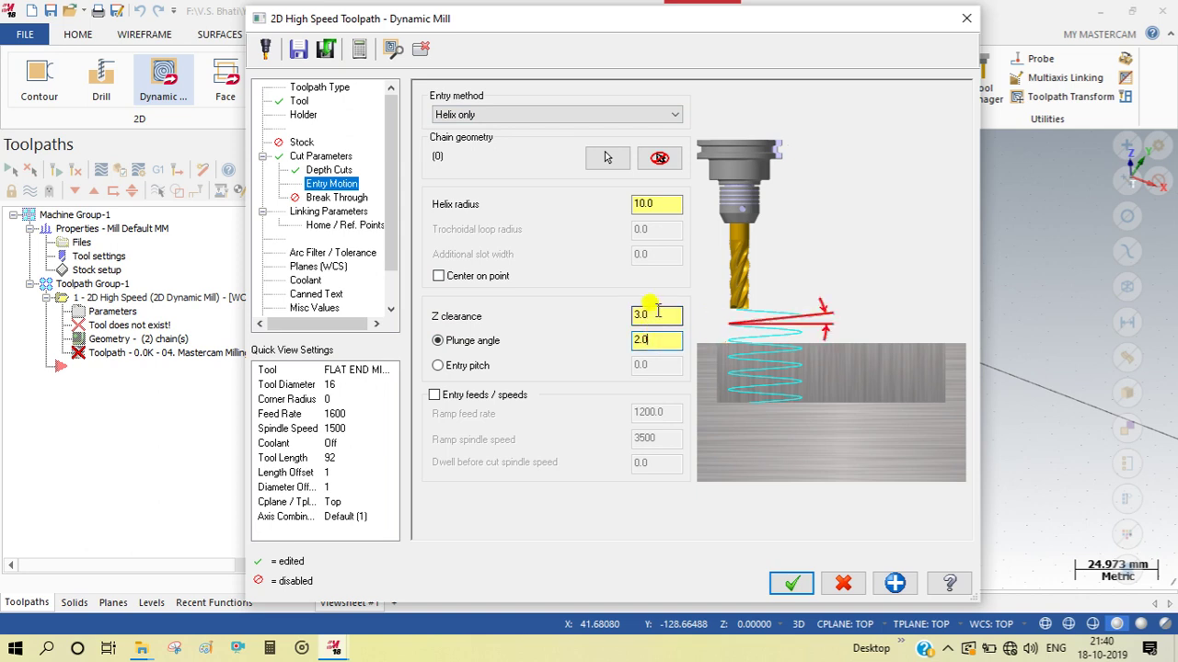
{"action": "left_click", "coordinate": [659, 318]}
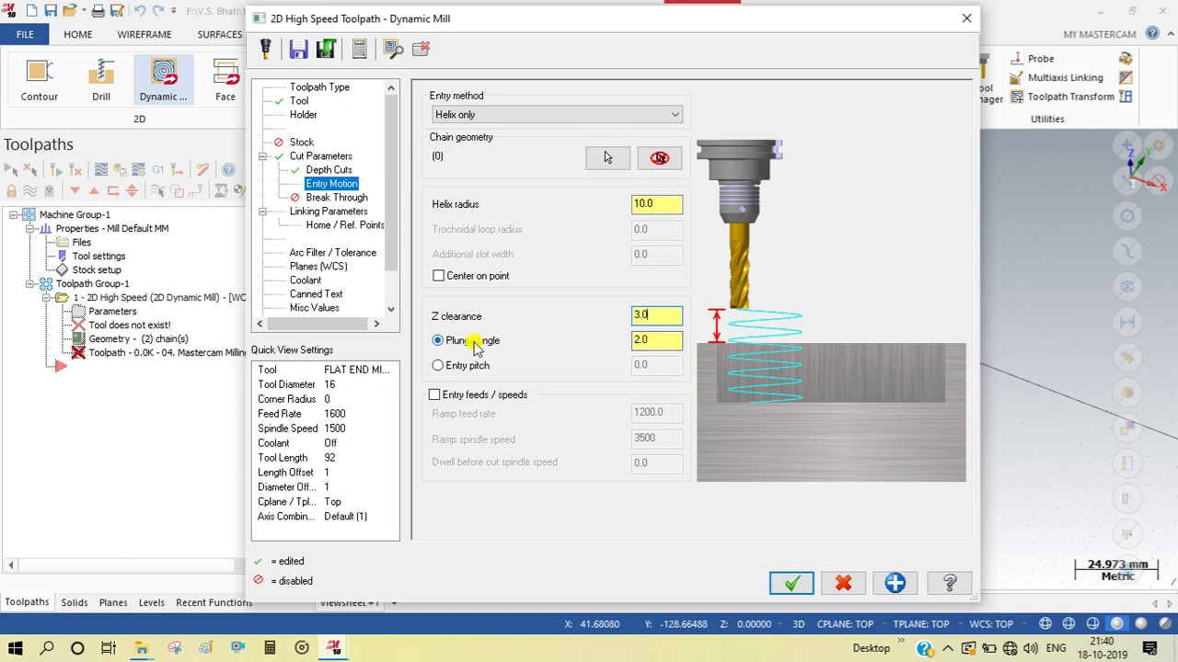
{"action": "left_click", "coordinate": [642, 316]}
{"action": "left_click", "coordinate": [656, 342]}
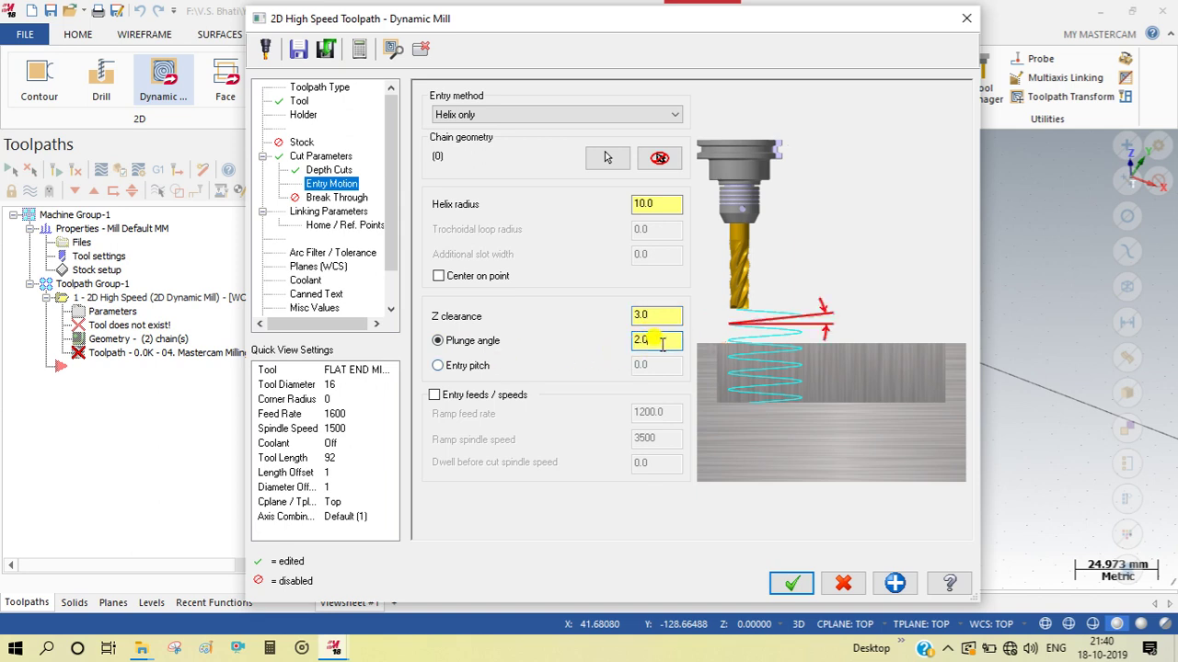
{"action": "left_click", "coordinate": [668, 315]}
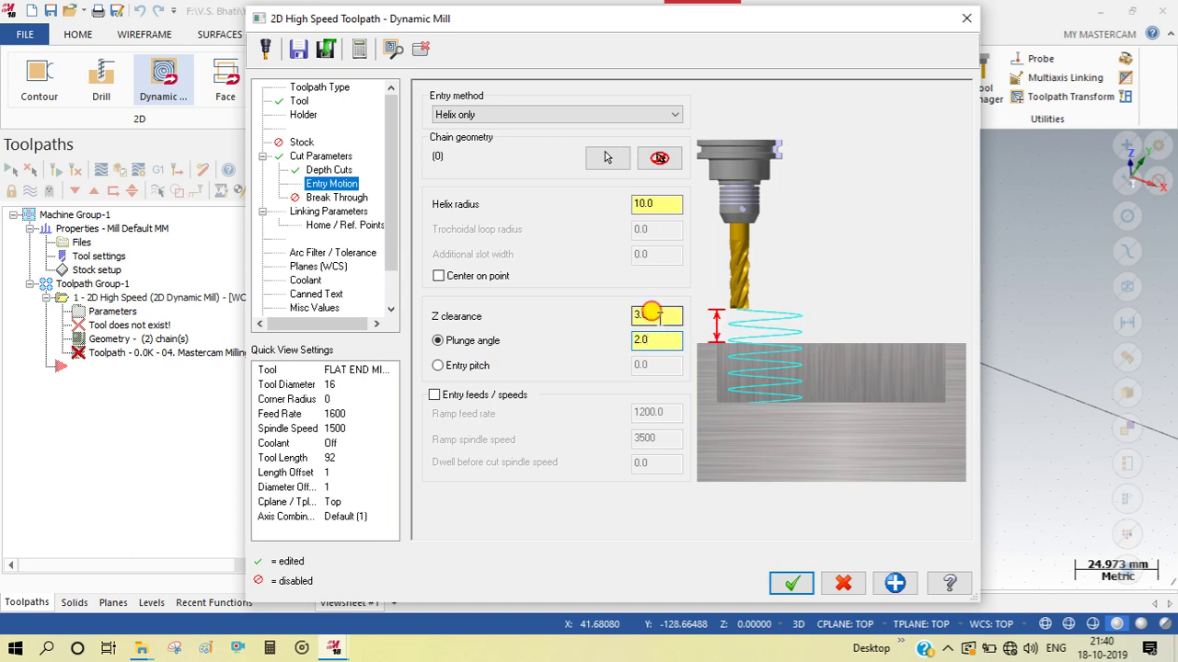
{"action": "left_click", "coordinate": [657, 339]}
{"action": "left_click", "coordinate": [663, 315]}
{"action": "left_click", "coordinate": [661, 340]}
- Define the 10.0-radius helix by a 2.0 plunge angle, then go to Break Through
{"action": "left_click", "coordinate": [457, 366]}
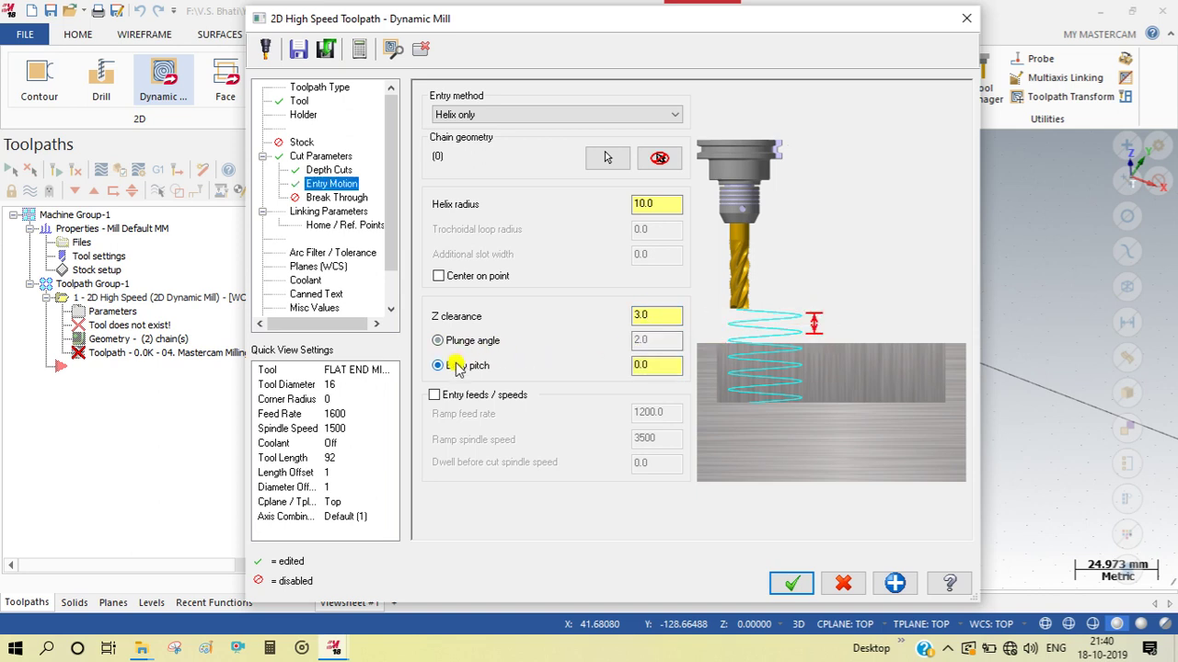
{"action": "left_click", "coordinate": [451, 341]}
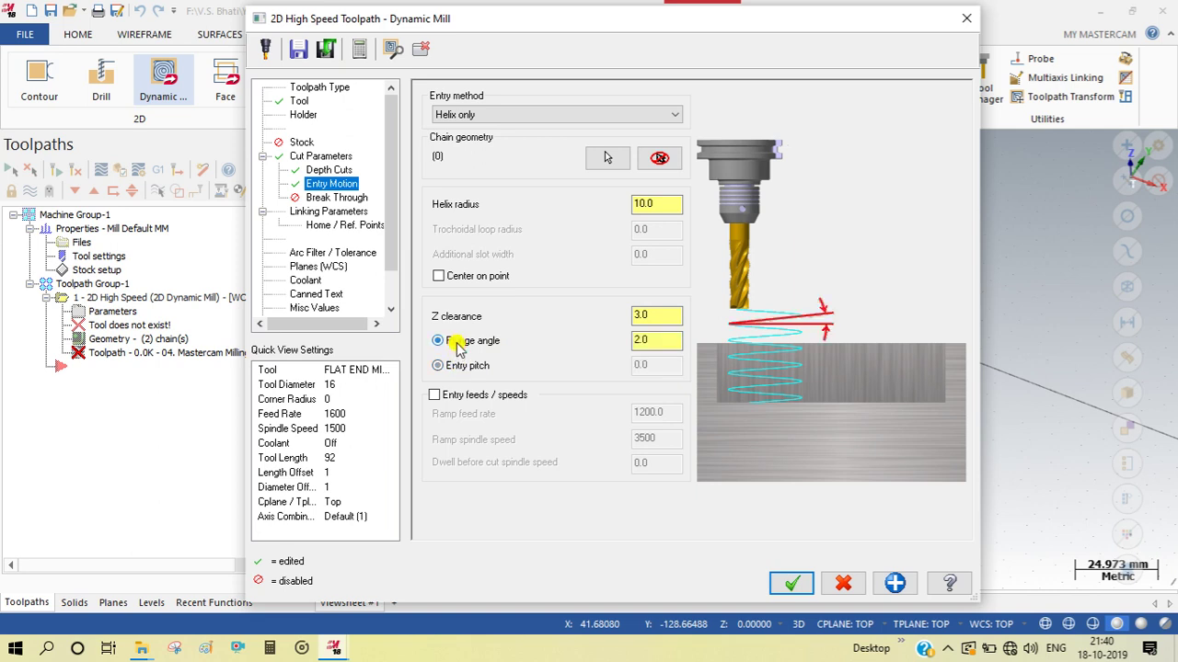
{"action": "left_click", "coordinate": [666, 341]}
{"action": "left_click", "coordinate": [667, 342]}
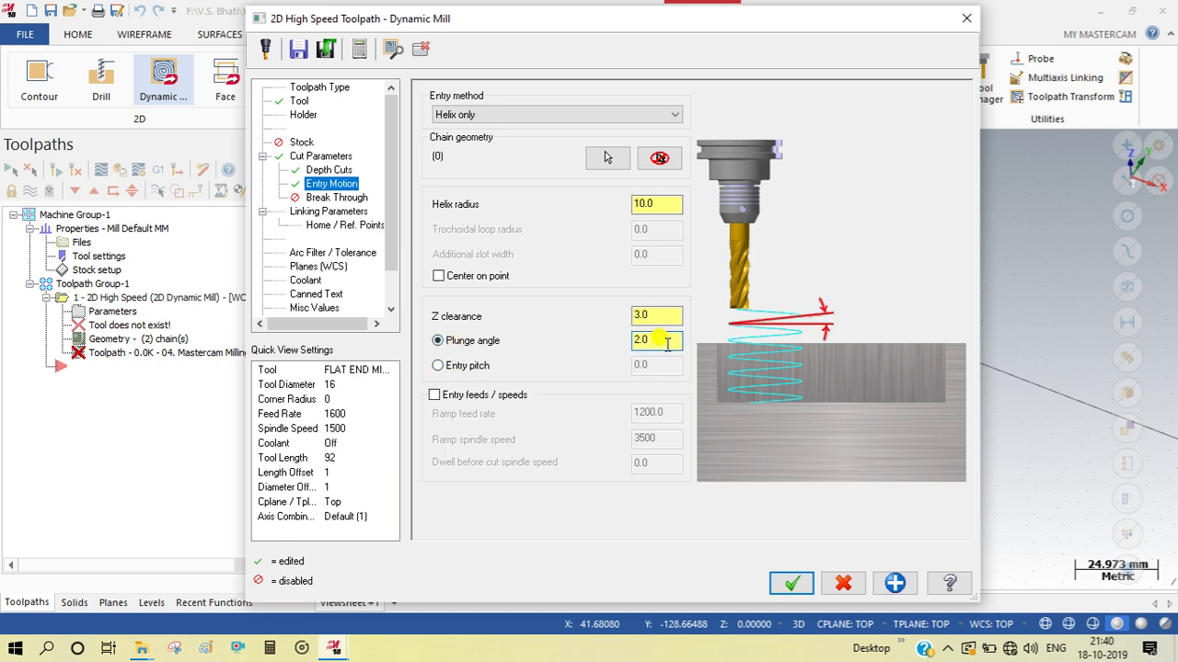
{"action": "left_click", "coordinate": [342, 198]}
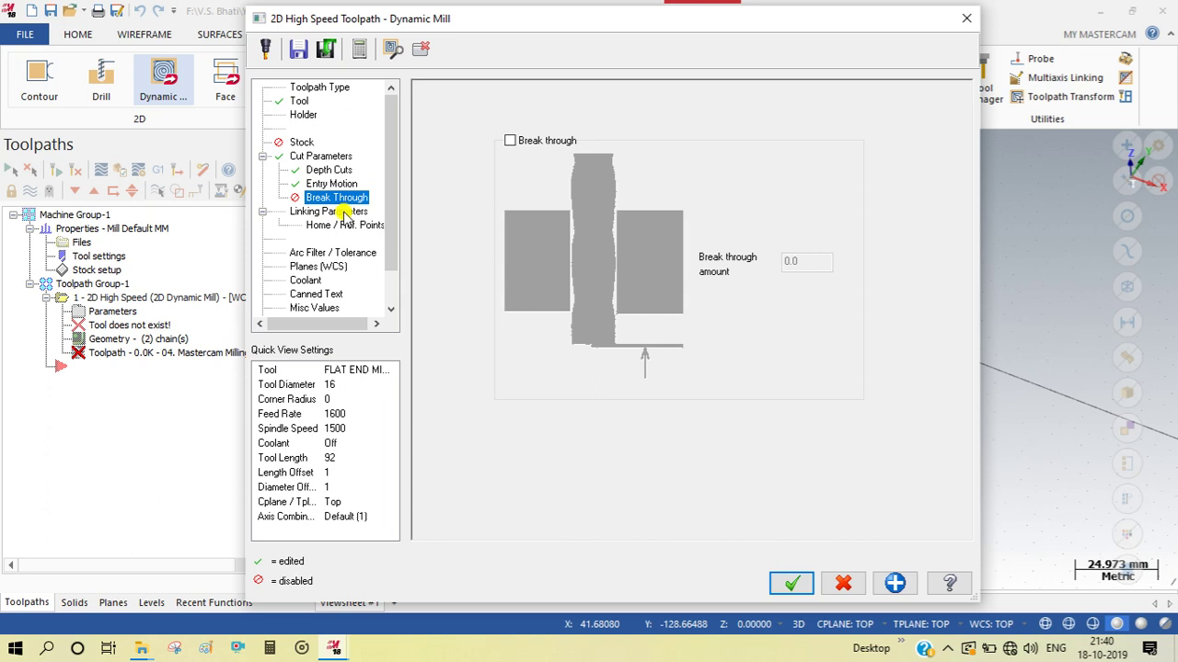
- Turn on break through with a 0.5 amount, then go to Linking Parameters
{"action": "left_click", "coordinate": [510, 141]}
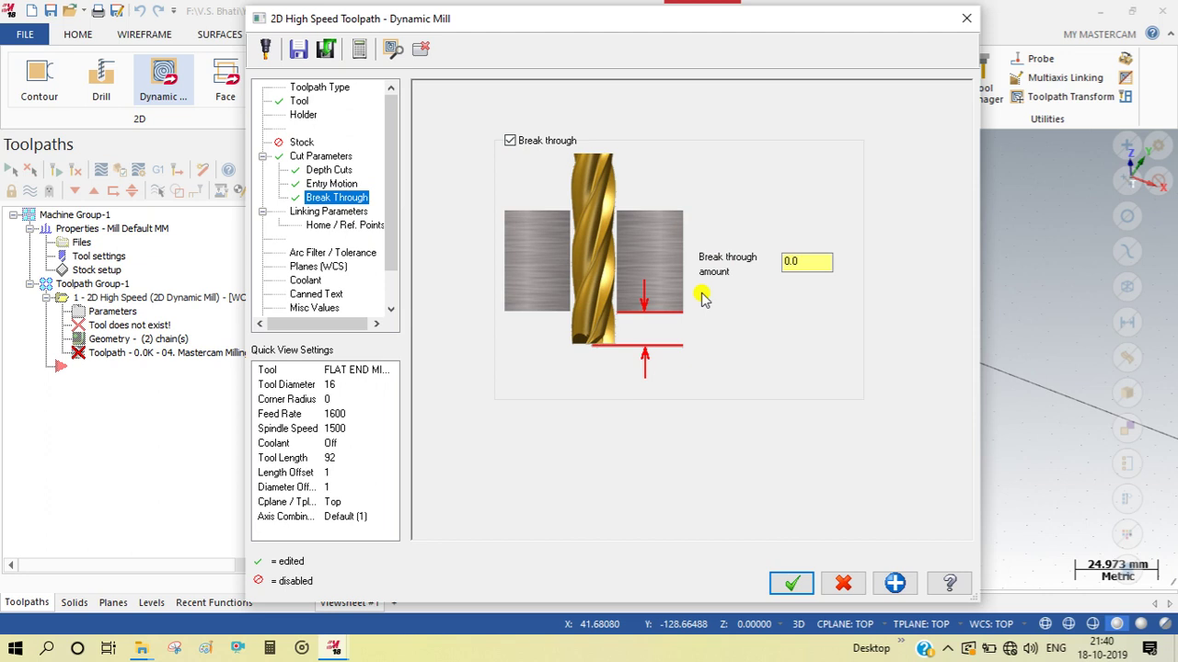
{"action": "double_click", "coordinate": [788, 262]}
{"action": "type", "text": "0.5"}
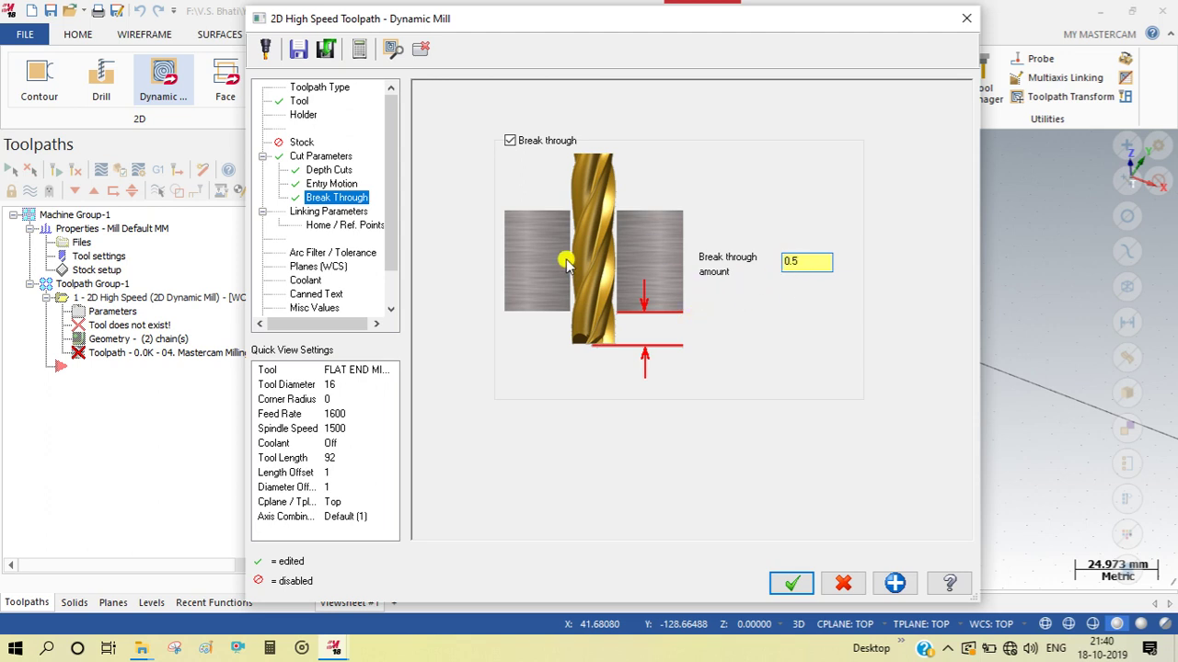
{"action": "left_click", "coordinate": [342, 212]}
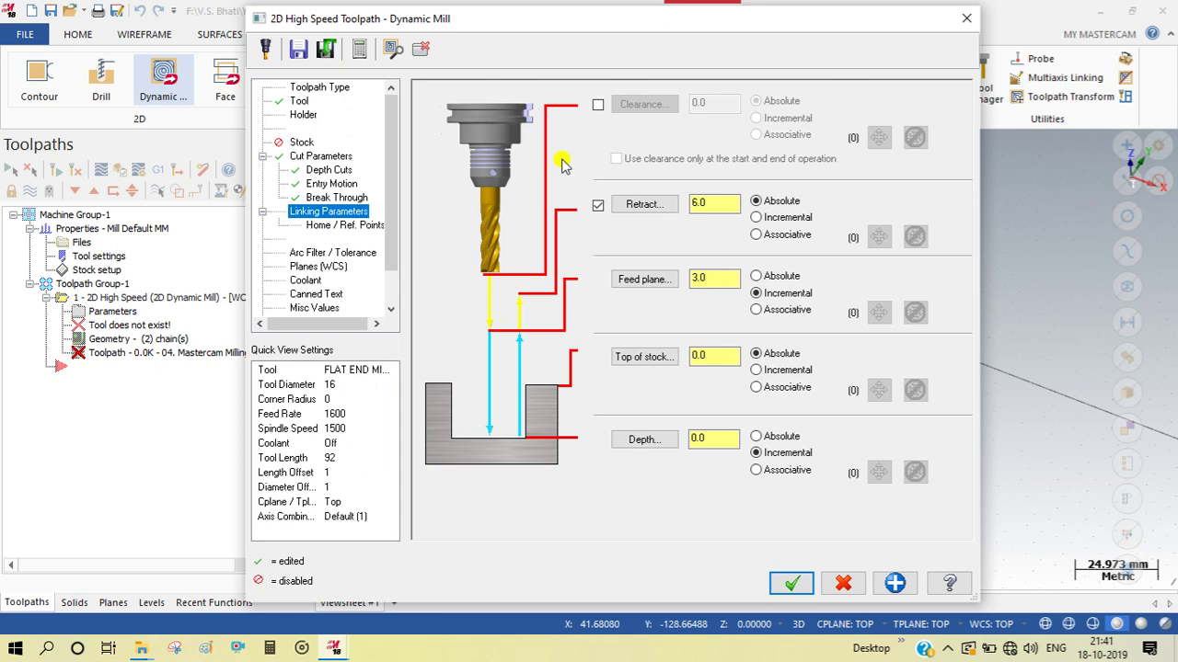
- Enable clearance and set Top of stock to 0 by picking it on the part
{"action": "left_click", "coordinate": [597, 104]}
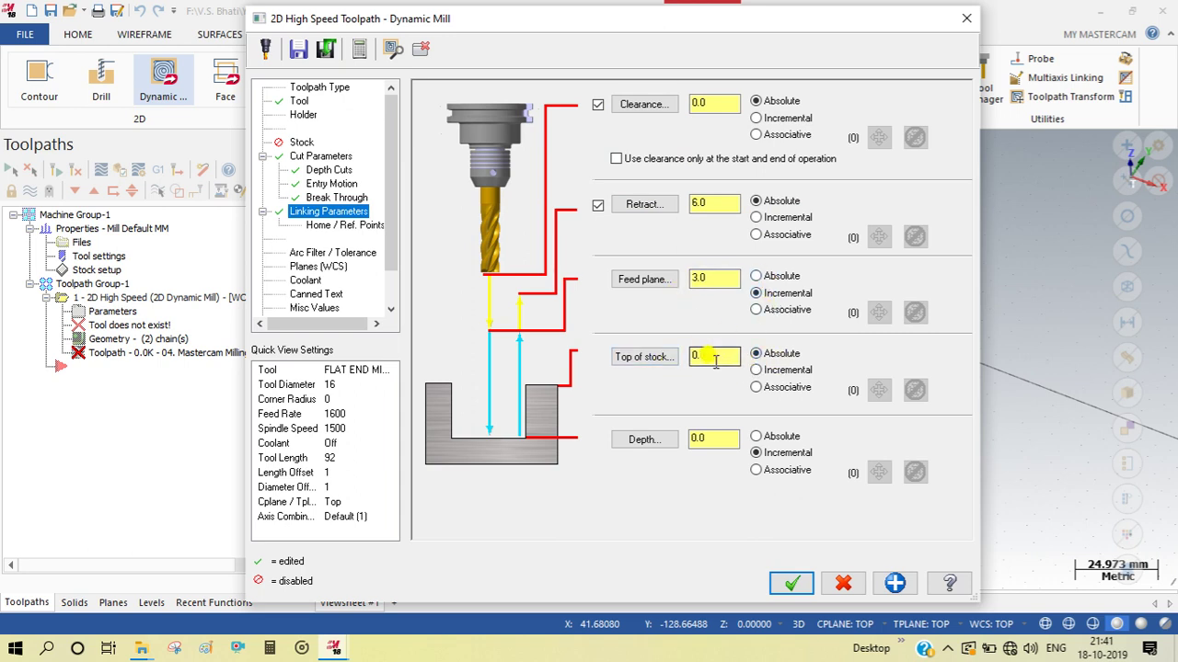
{"action": "double_click", "coordinate": [691, 356]}
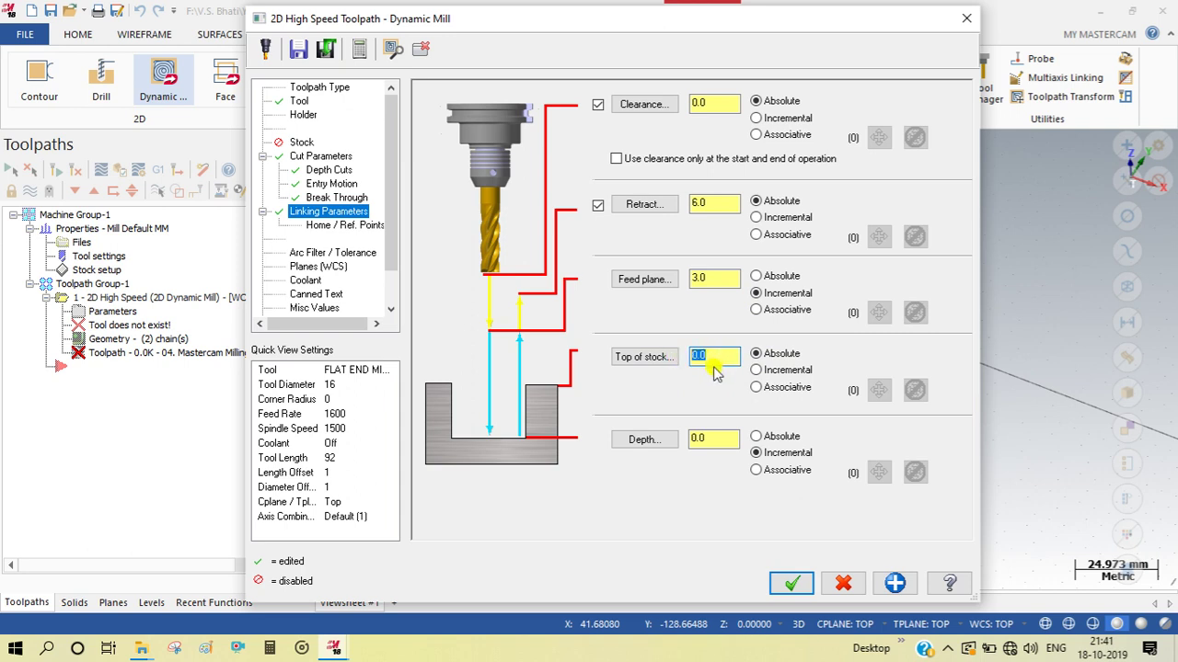
{"action": "left_click", "coordinate": [660, 444]}
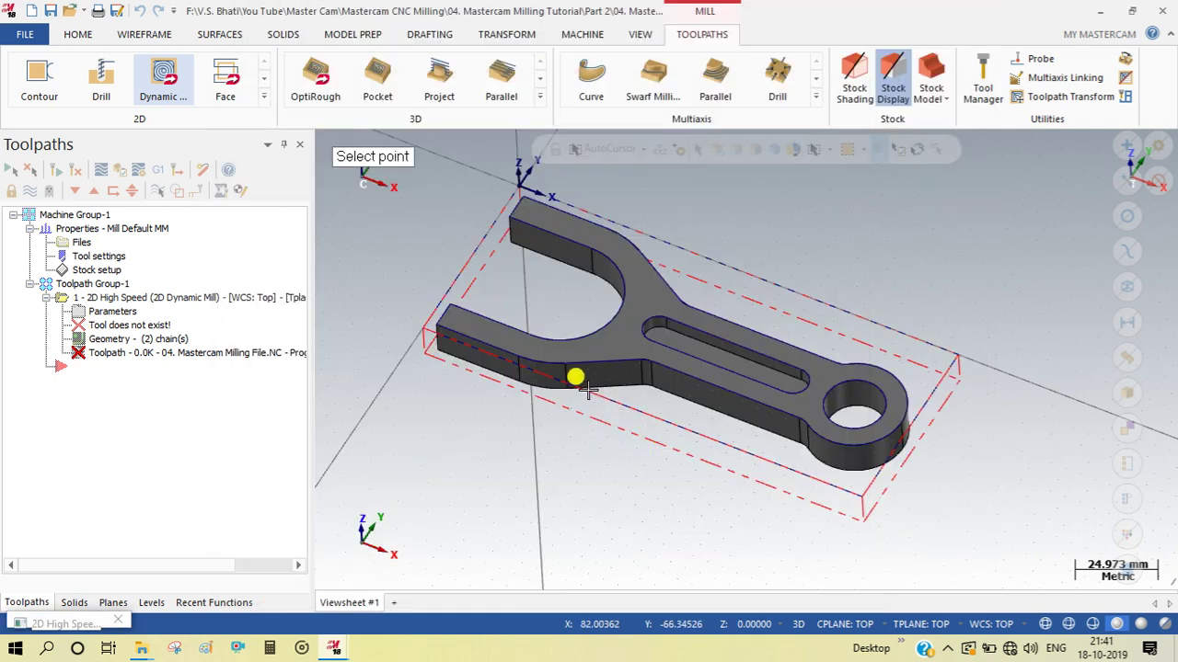
{"action": "scroll", "coordinate": [547, 389], "scroll_direction": "up", "scroll_amount": 2}
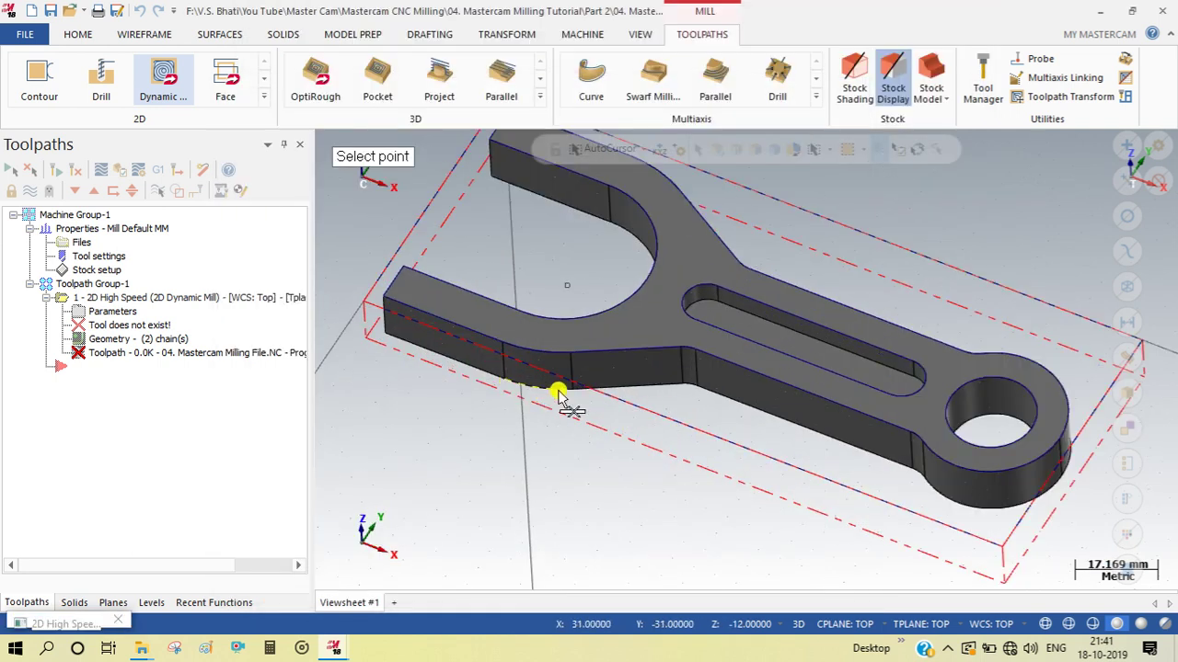
{"action": "left_click", "coordinate": [552, 374]}
- Set an absolute -12 cut depth from the fork's bottom edge and generate the toolpath
{"action": "left_click", "coordinate": [756, 436]}
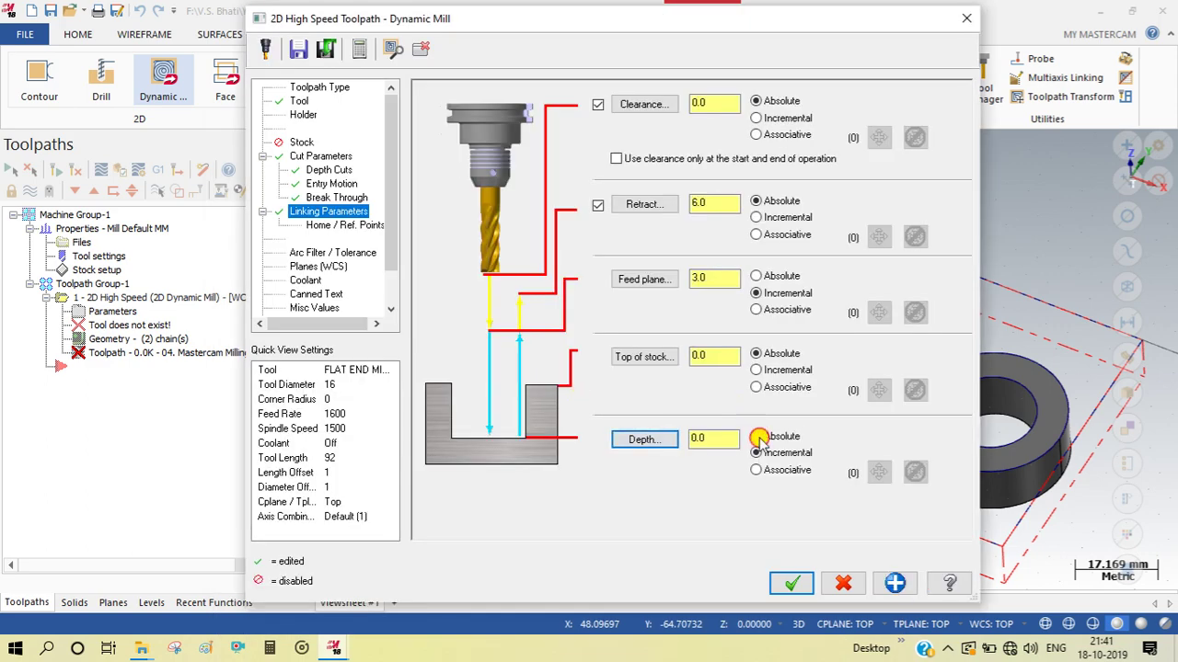
{"action": "left_click", "coordinate": [645, 442]}
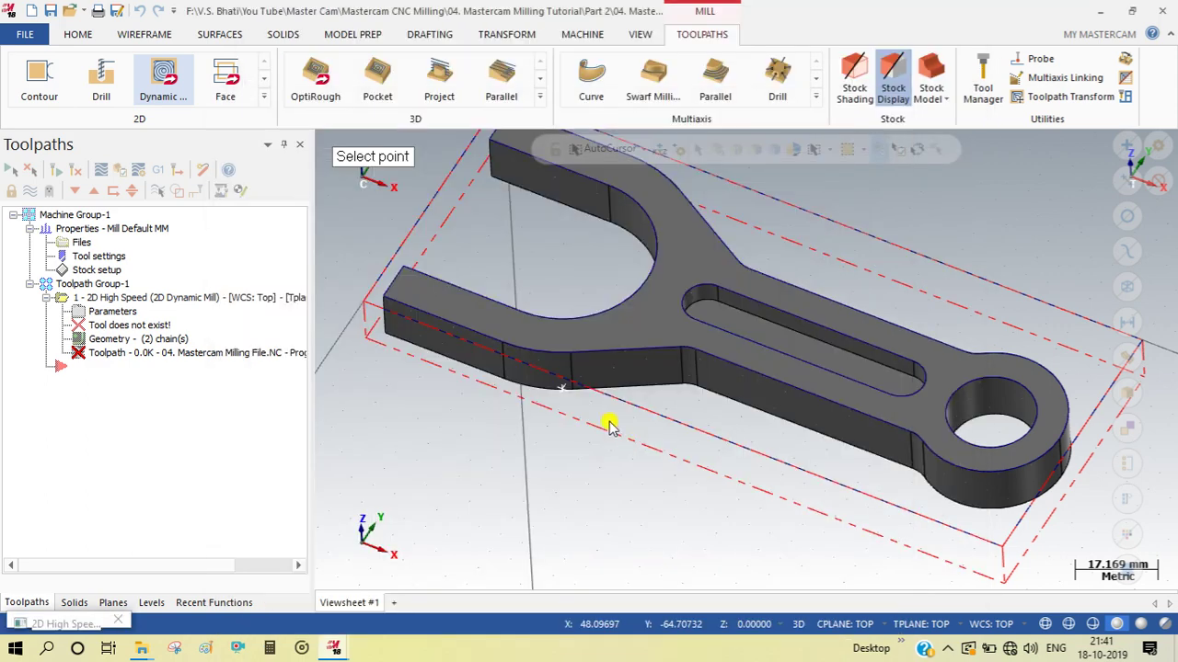
{"action": "left_click", "coordinate": [576, 387]}
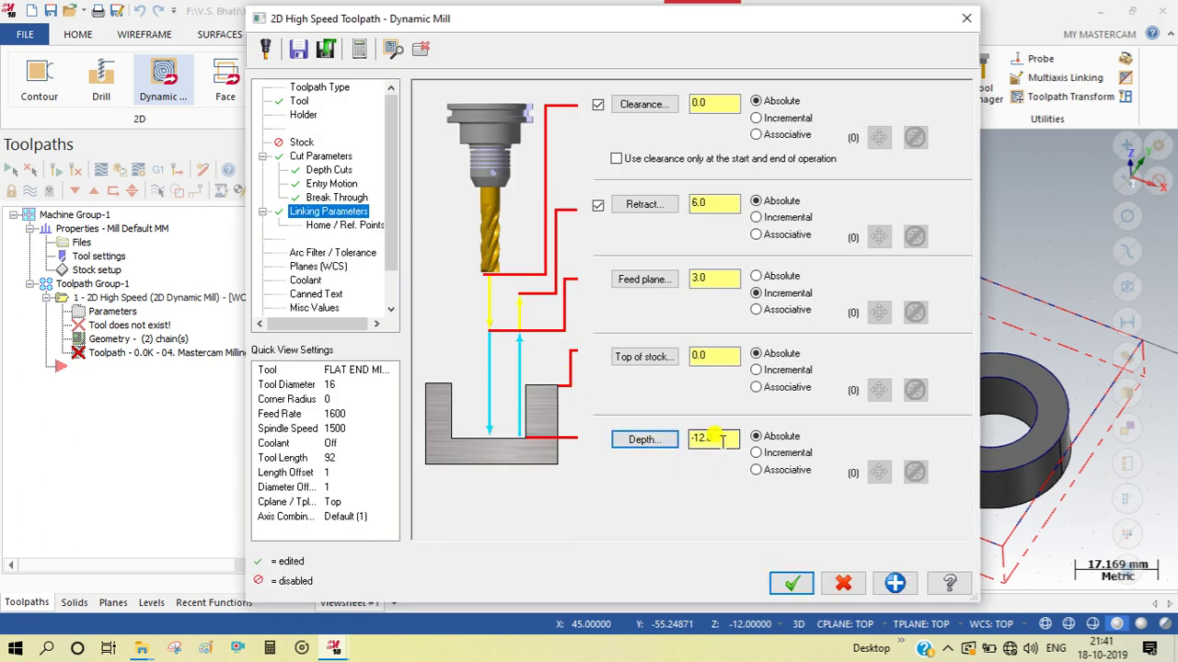
{"action": "left_click", "coordinate": [789, 581]}
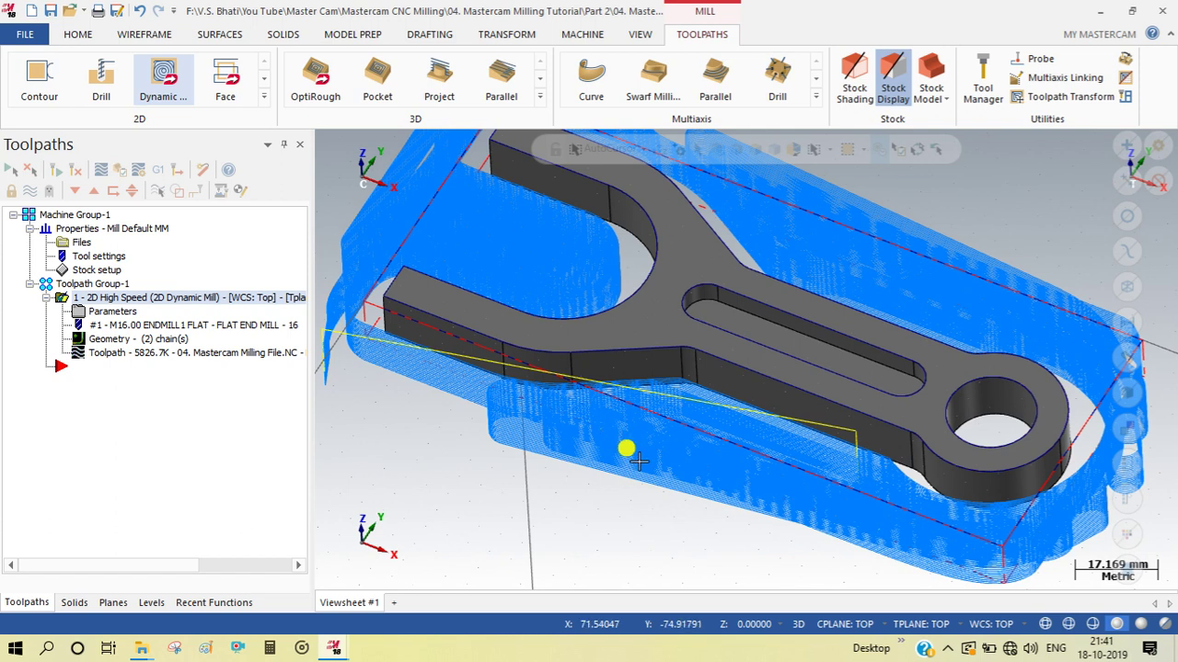
{"action": "scroll", "coordinate": [480, 440], "scroll_direction": "down", "scroll_amount": 1}
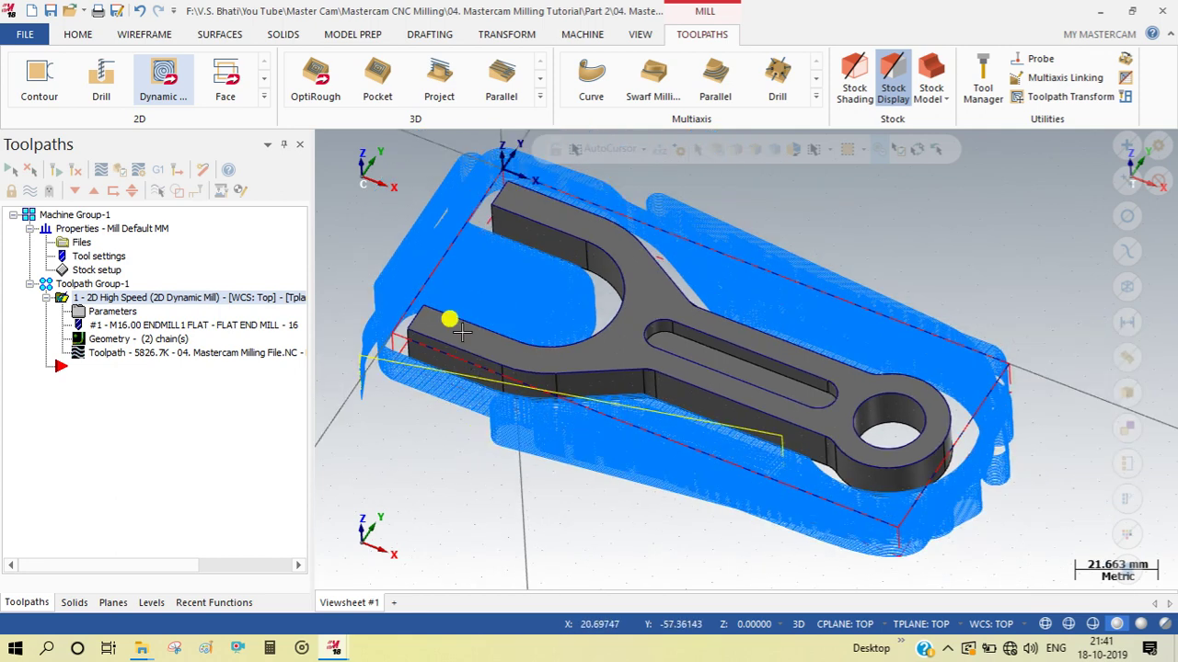
{"action": "scroll", "coordinate": [907, 266], "scroll_direction": "down", "scroll_amount": 1}
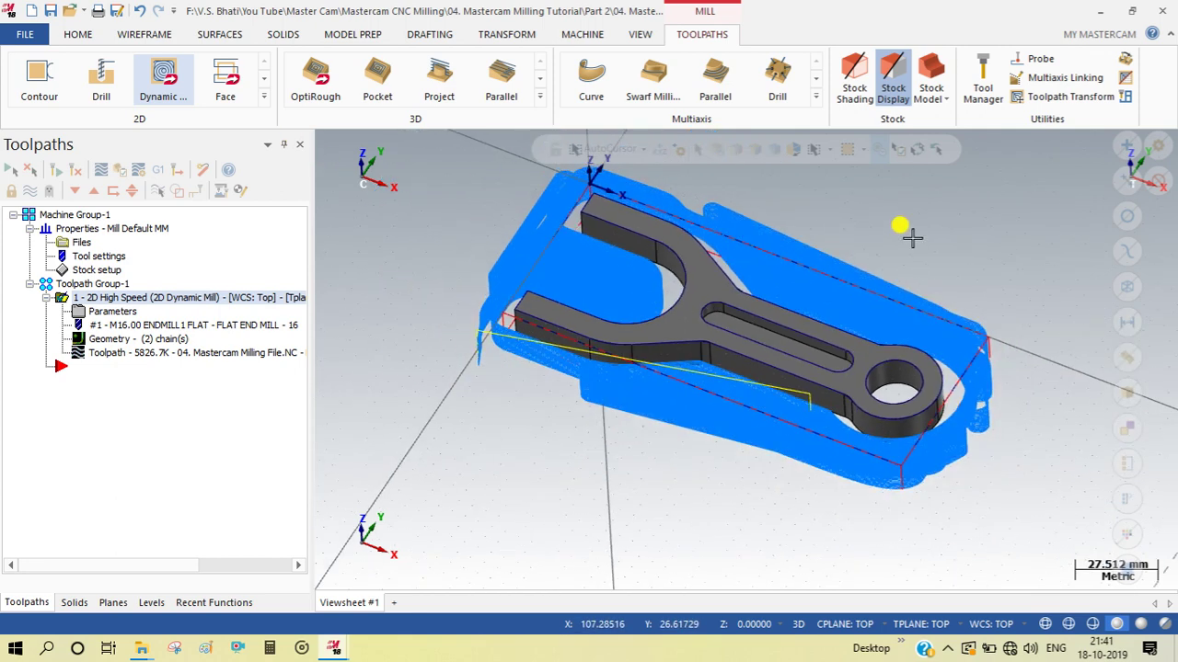
{"action": "mouse_move", "coordinate": [797, 429]}
{"action": "middle_mouse_down"}
{"action": "mouse_move", "coordinate": [762, 441]}
{"action": "mouse_move", "coordinate": [771, 458]}
{"action": "mouse_move", "coordinate": [791, 442]}
{"action": "mouse_move", "coordinate": [757, 410]}
{"action": "middle_mouse_up"}
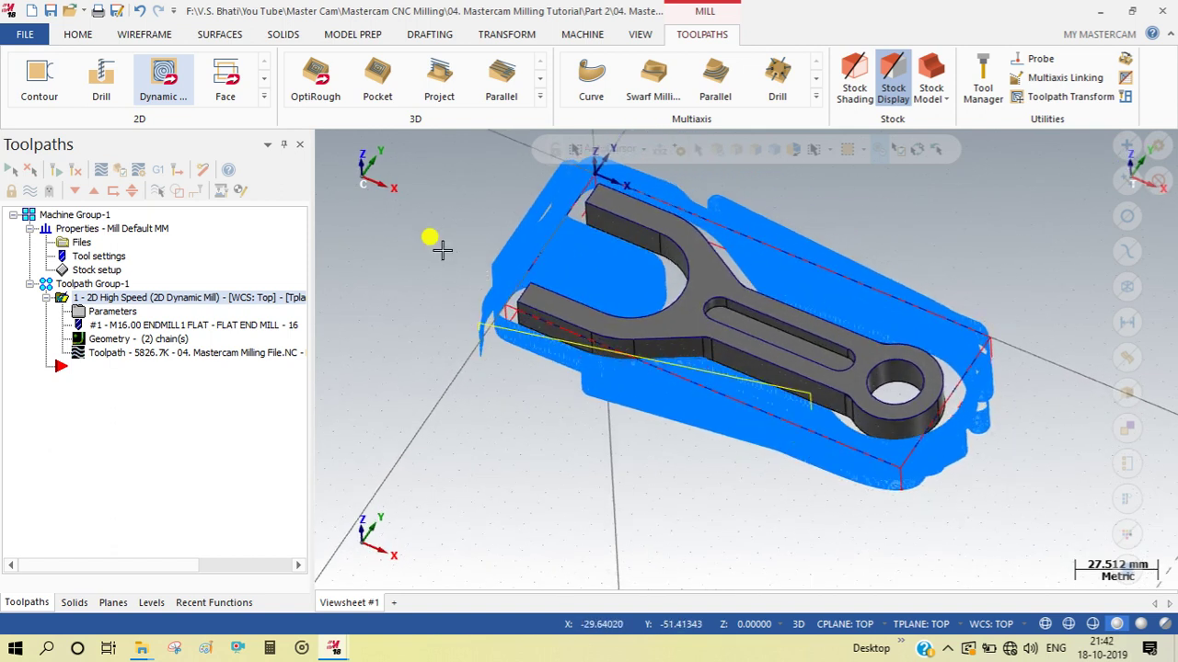
- Choose Slot Mill from the 2D toolpath gallery and chain the fork's long slot
{"action": "left_click", "coordinate": [265, 100]}
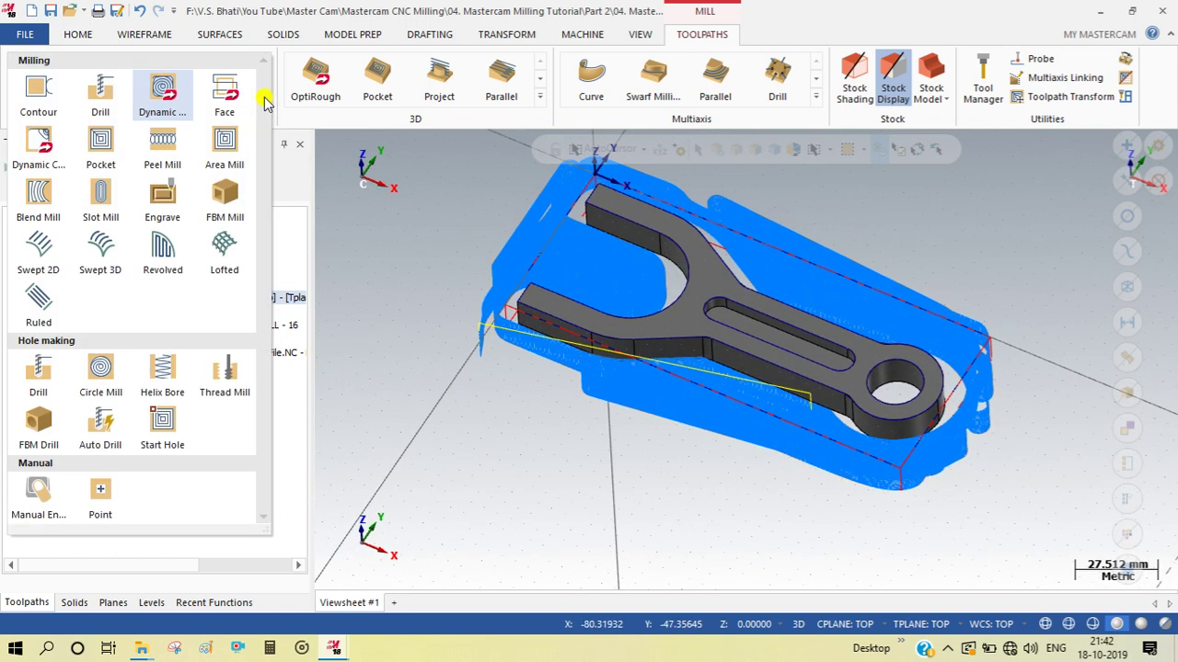
{"action": "left_click", "coordinate": [99, 195]}
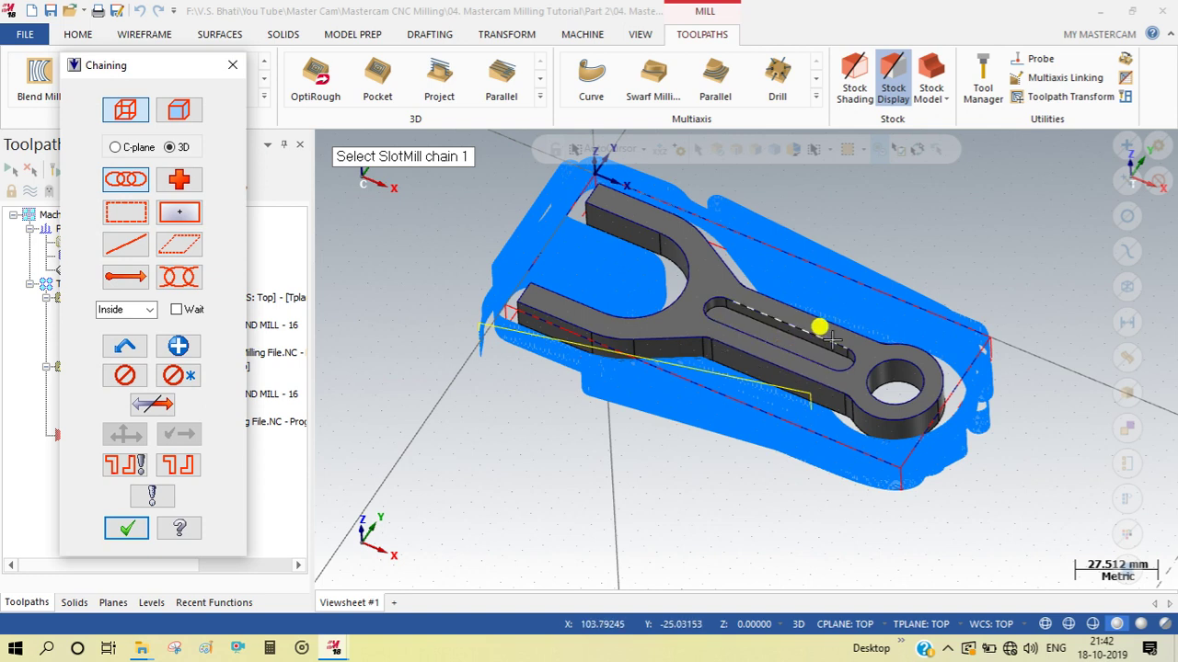
{"action": "left_click", "coordinate": [740, 324]}
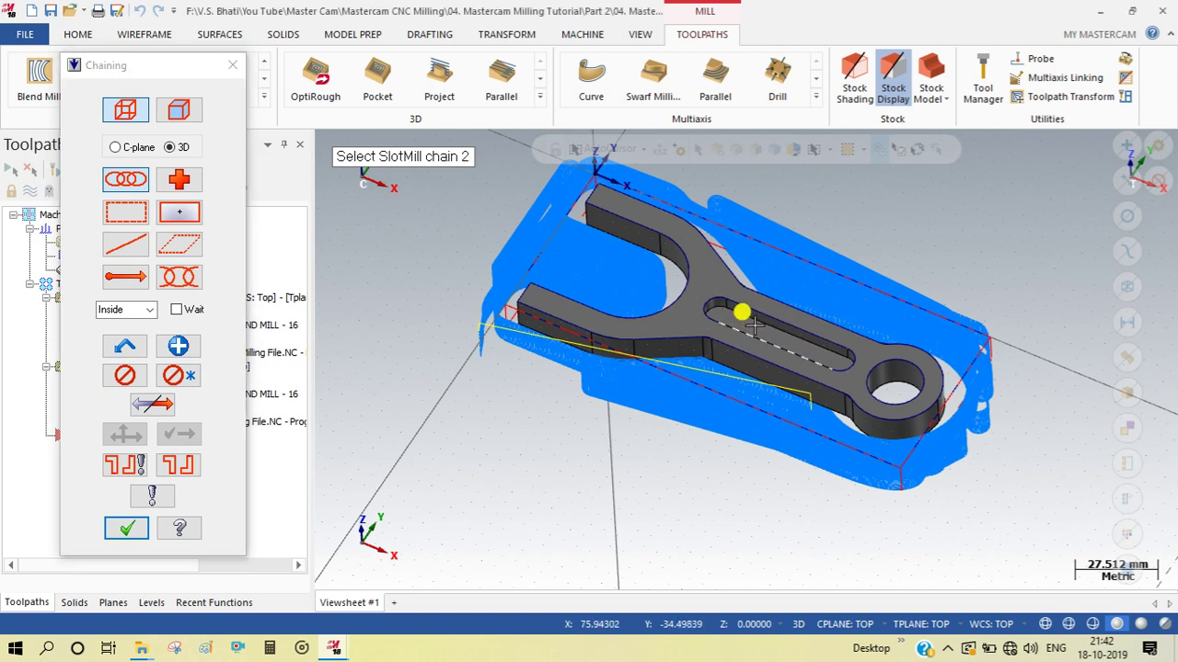
{"action": "left_click", "coordinate": [126, 528]}
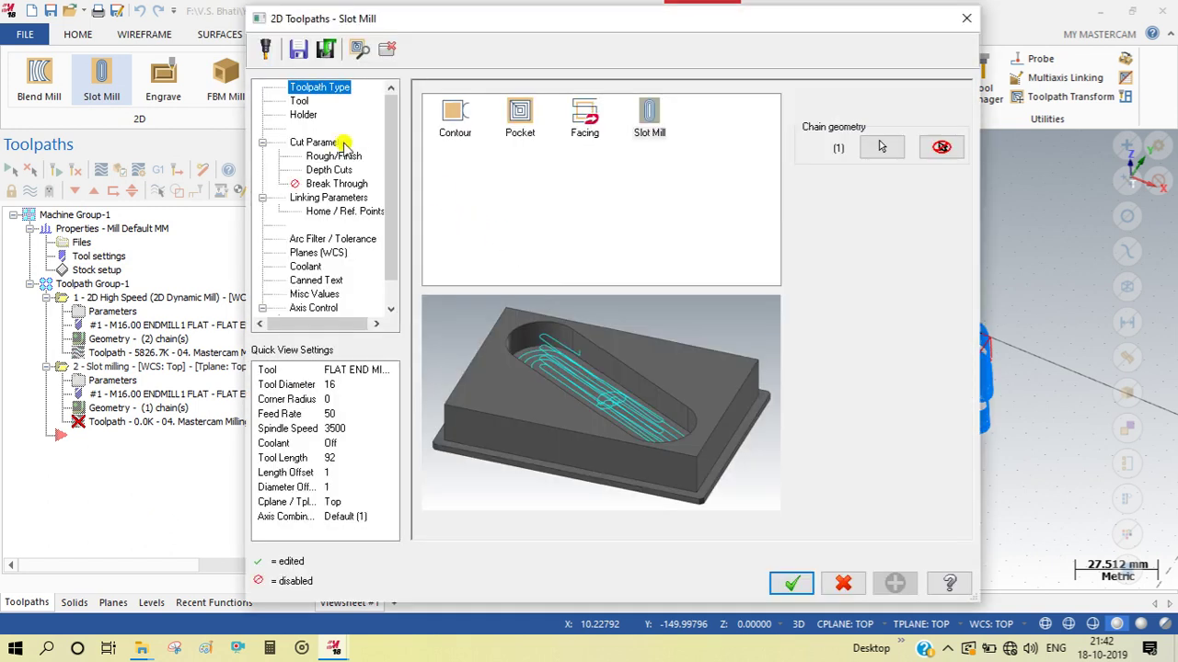
- Filter the tool library to 6.0 mm diameter and add the 6 mm flat end mill
{"action": "left_click", "coordinate": [299, 98]}
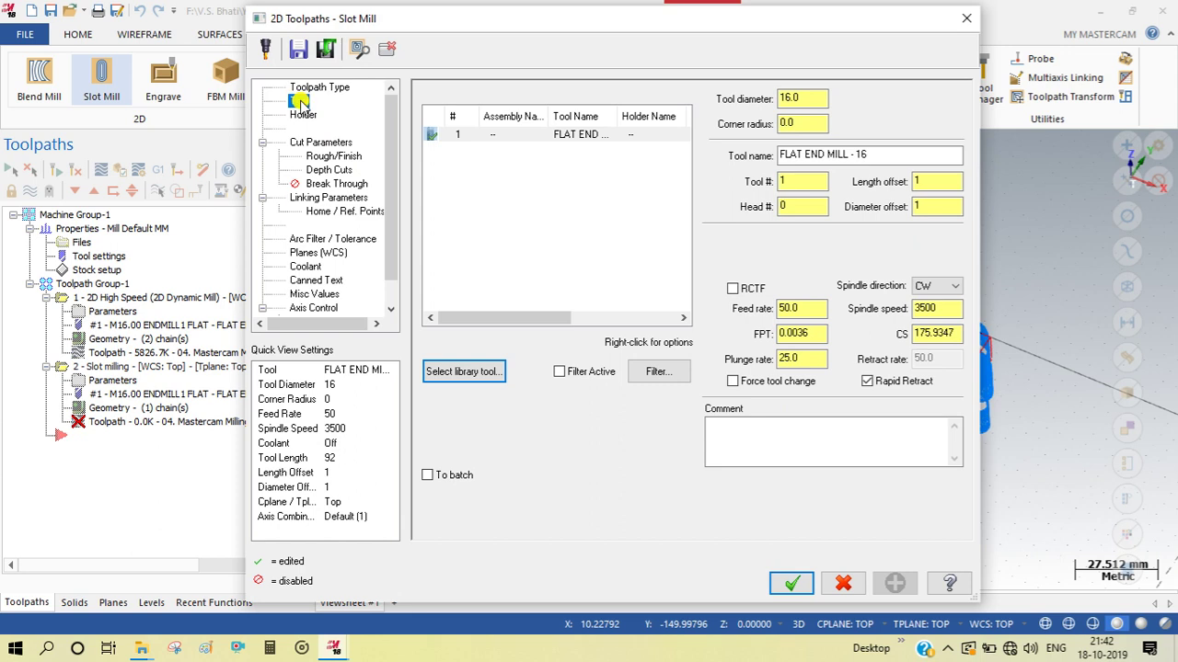
{"action": "left_click", "coordinate": [474, 372]}
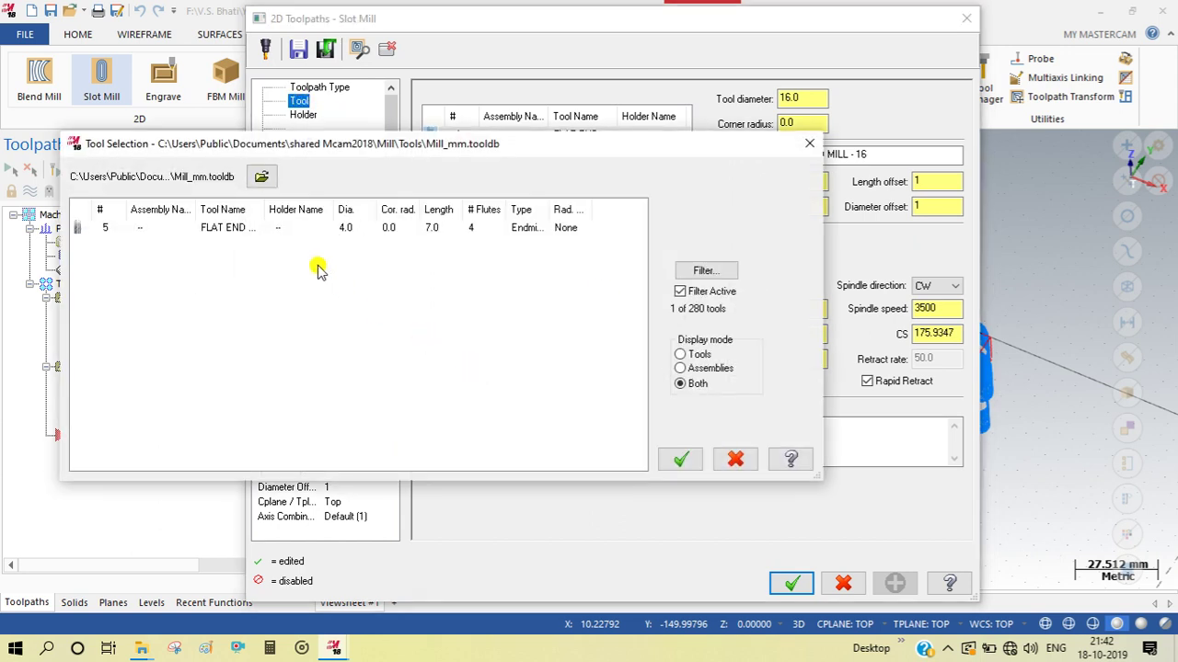
{"action": "left_click", "coordinate": [701, 271]}
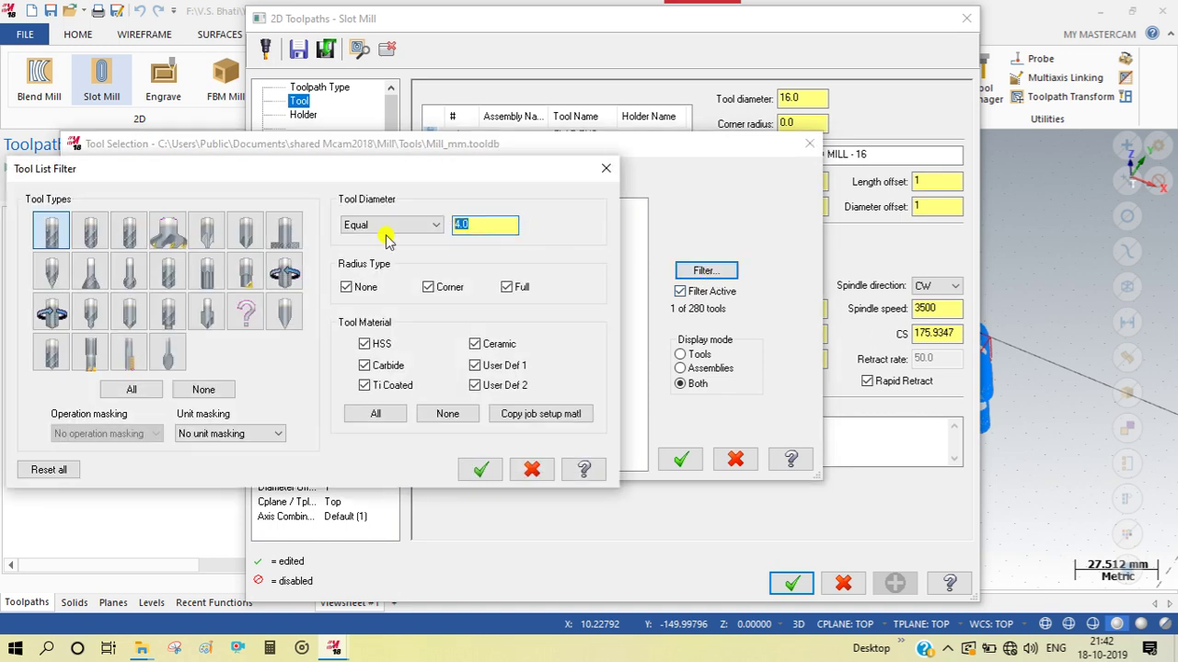
{"action": "type", "text": "6.0"}
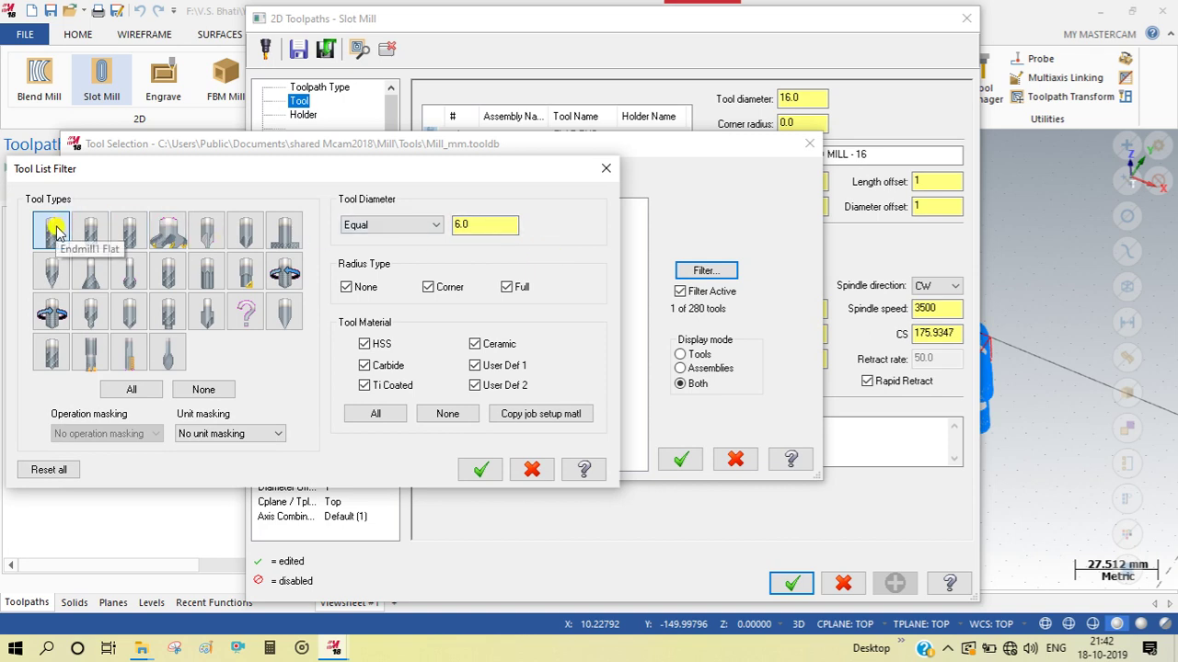
{"action": "left_click", "coordinate": [478, 469]}
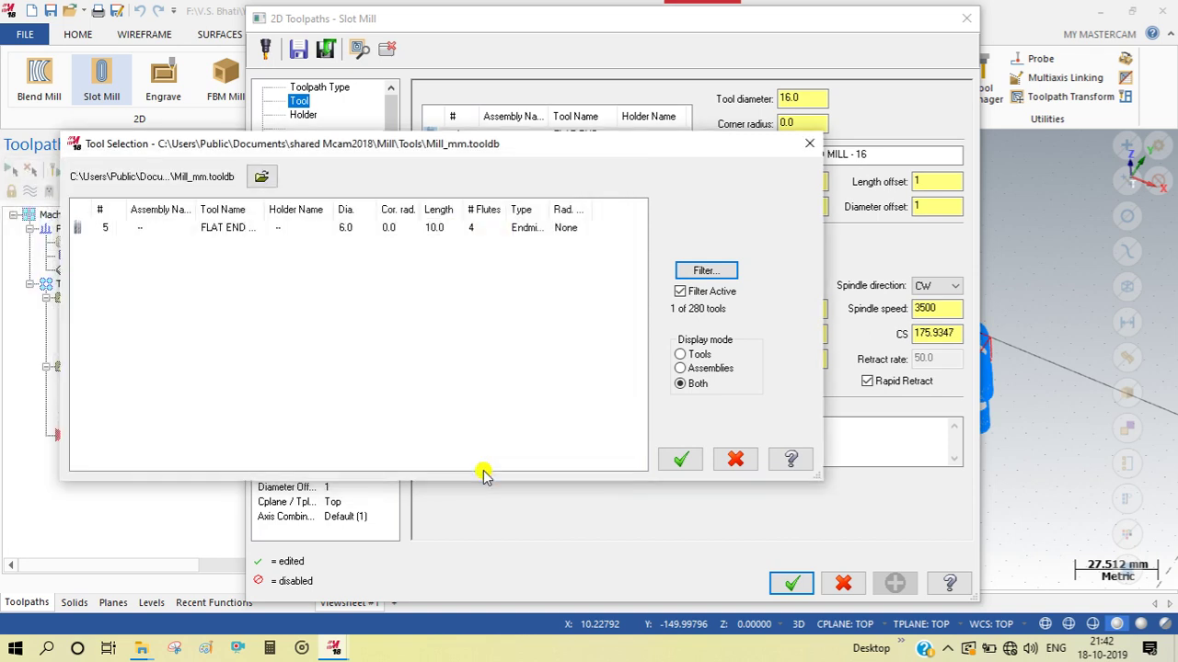
{"action": "left_click", "coordinate": [361, 230]}
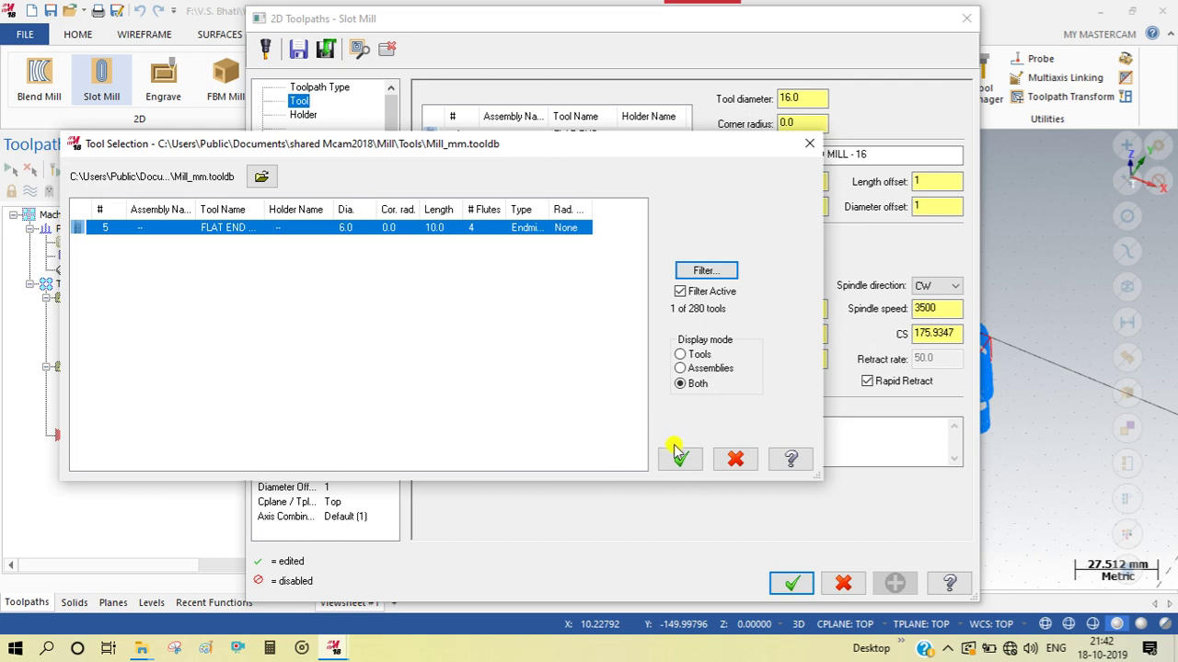
{"action": "left_click", "coordinate": [678, 457]}
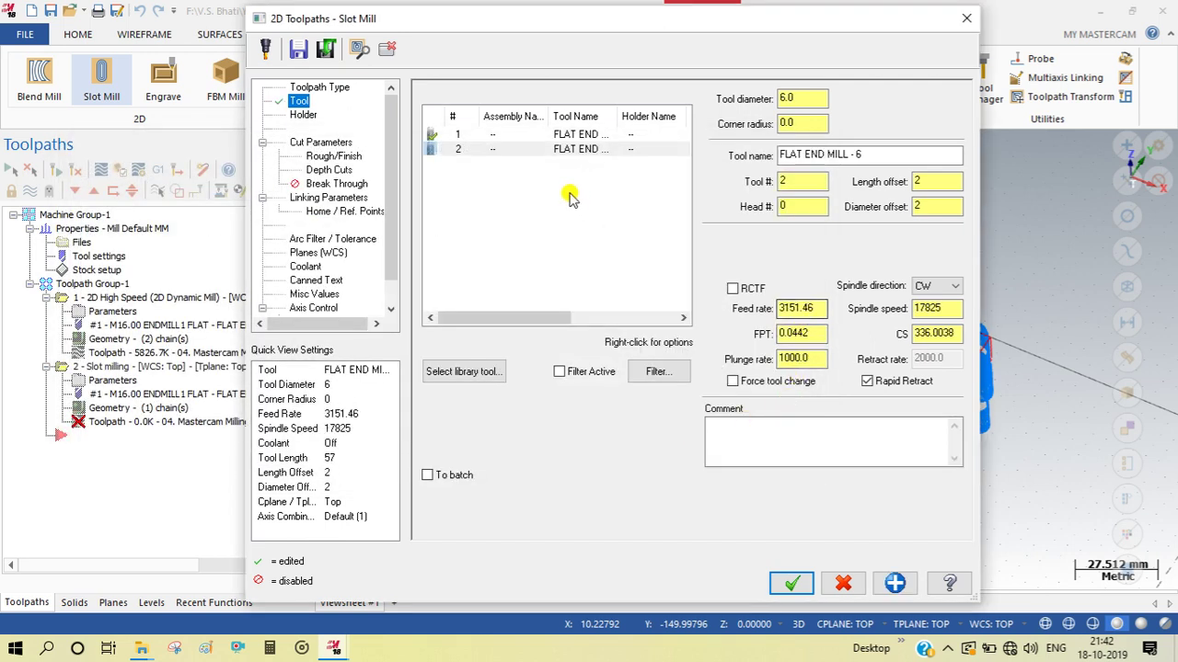
- Set the slot tool's feed rate to 1000 and enter a new spindle speed
{"action": "double_click", "coordinate": [798, 308]}
{"action": "type", "text": "1"}
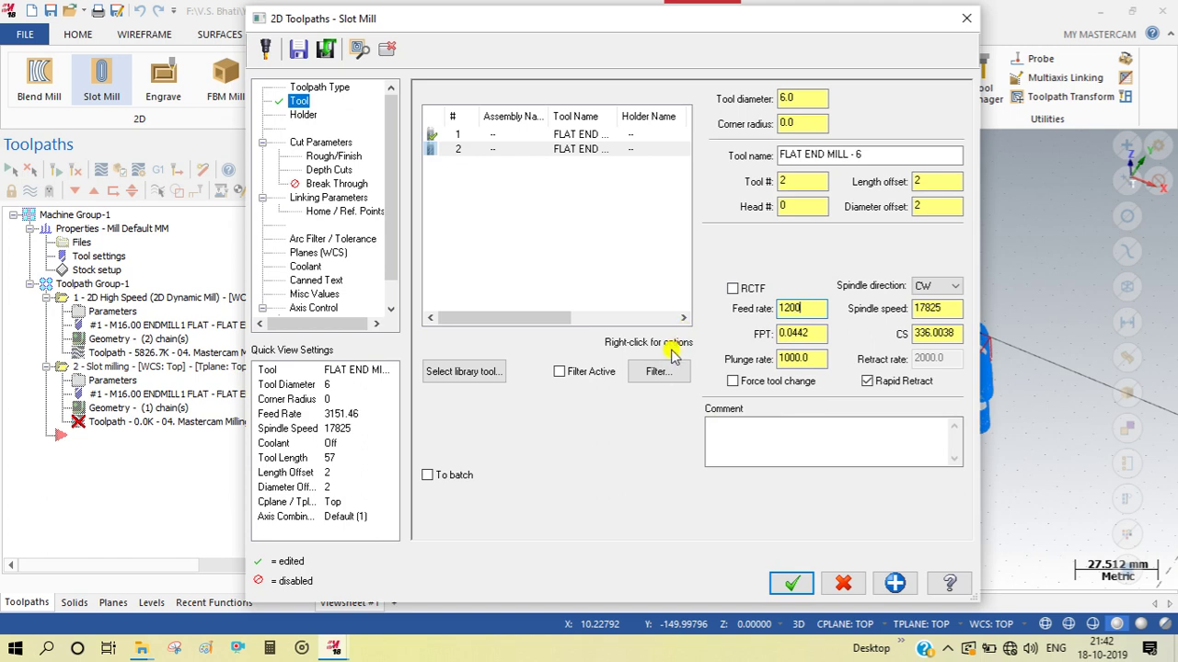
{"action": "type", "text": "00"}
{"action": "key", "text": "Tab"}
{"action": "type", "text": "20"}
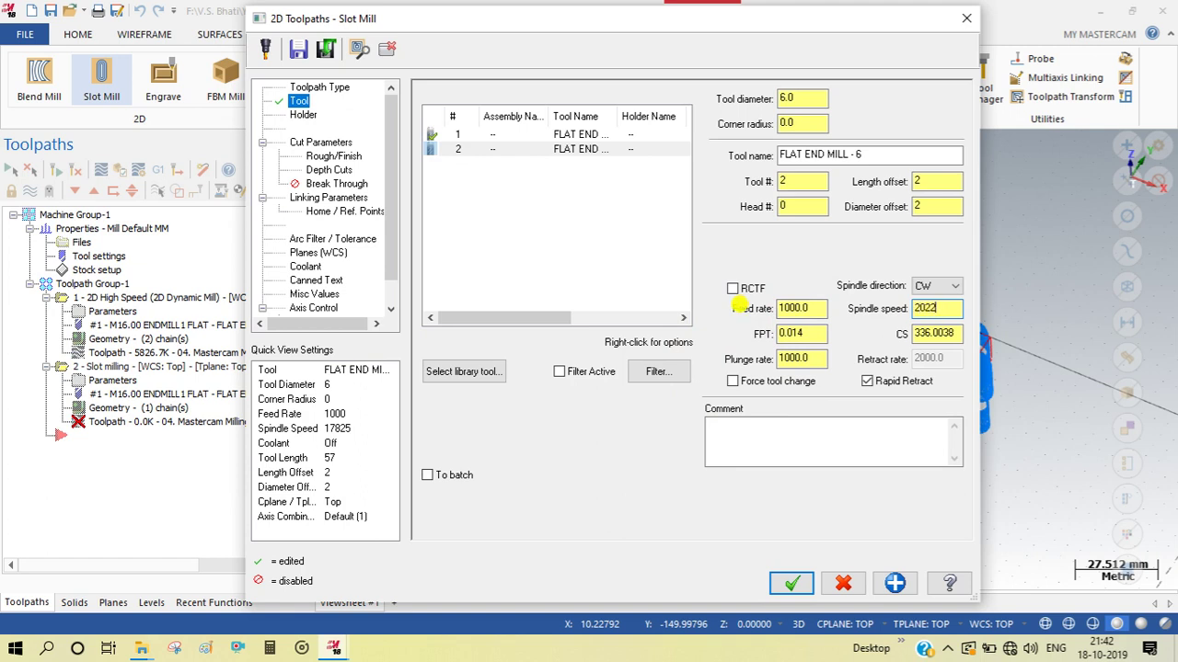
- Add the comment 'Slot Milling', then go to Cut Parameters
{"action": "left_click", "coordinate": [763, 427]}
{"action": "type", "text": "Slot Milling"}
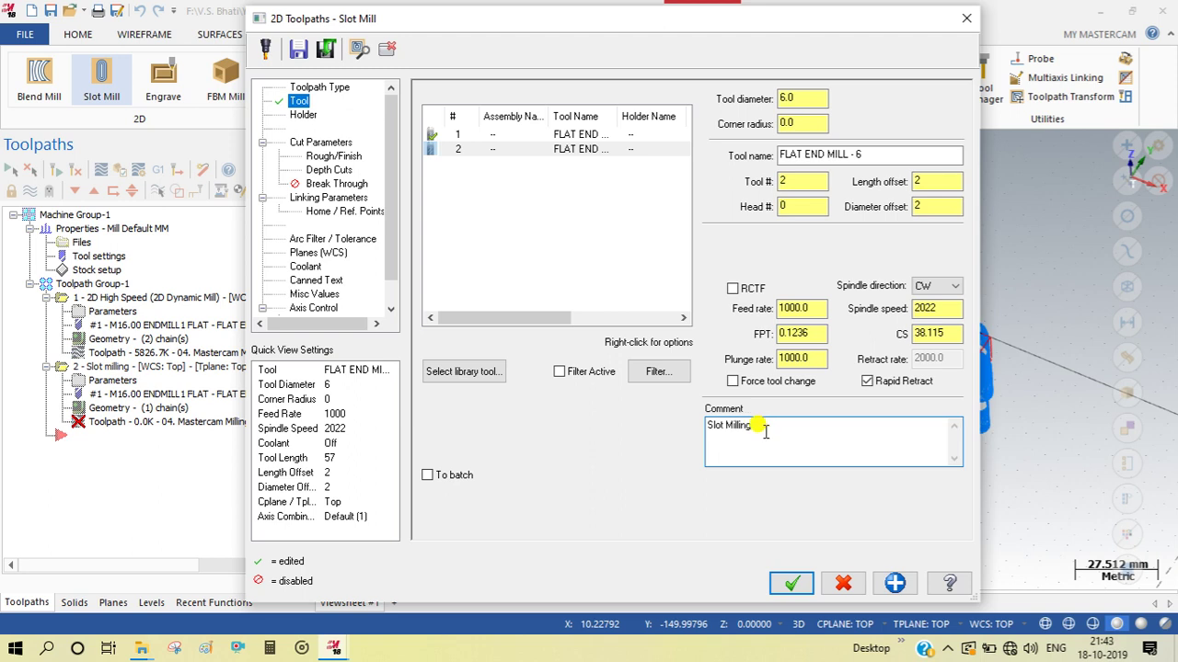
{"action": "type", "text": "v"}
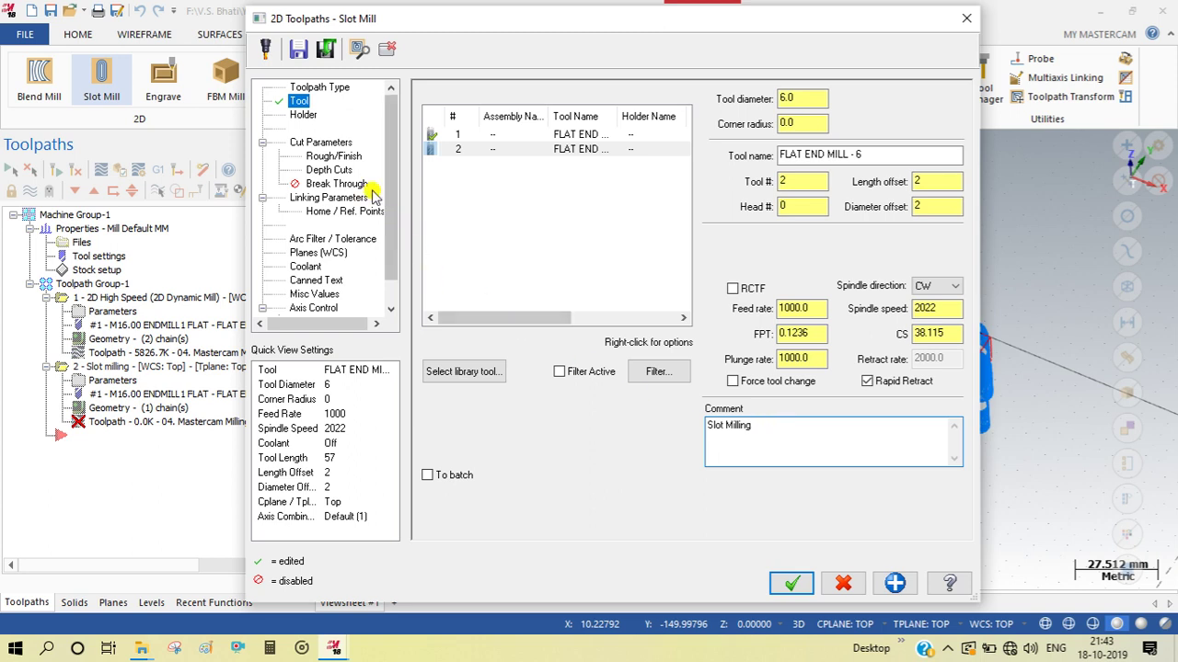
{"action": "left_click", "coordinate": [332, 145]}
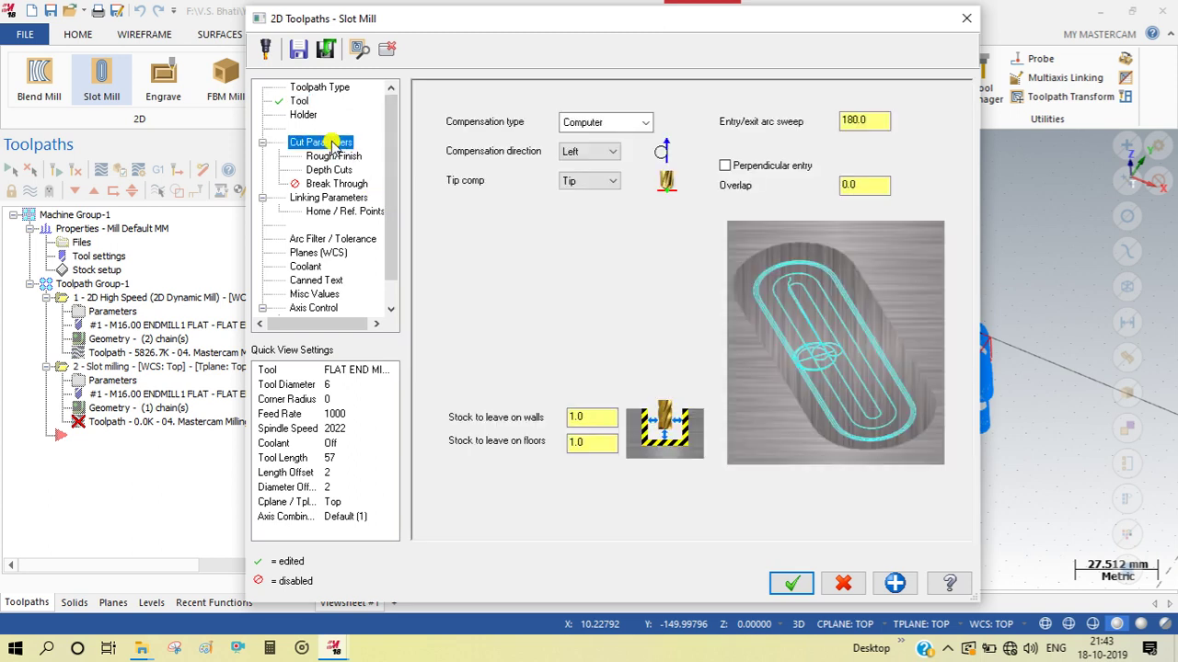
- Set wall and floor stock to leave to 0.0, then go to Rough/Finish
{"action": "double_click", "coordinate": [579, 416]}
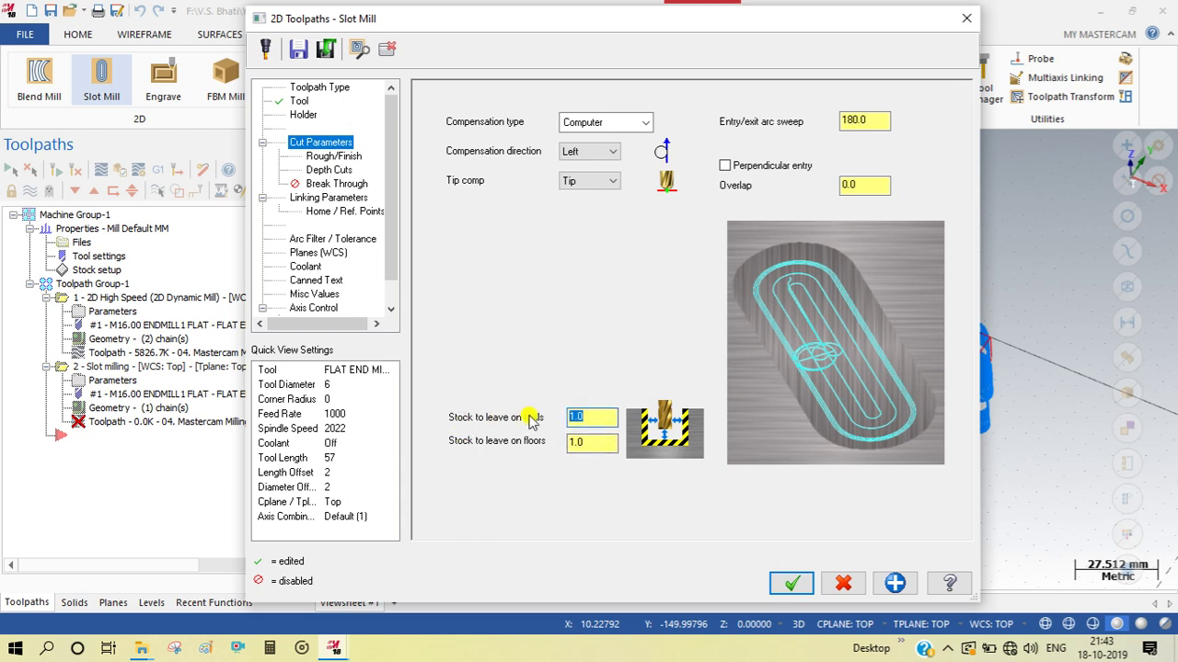
{"action": "type", "text": "0"}
{"action": "key", "text": "Tab"}
{"action": "type", "text": "0"}
{"action": "left_click", "coordinate": [580, 417]}
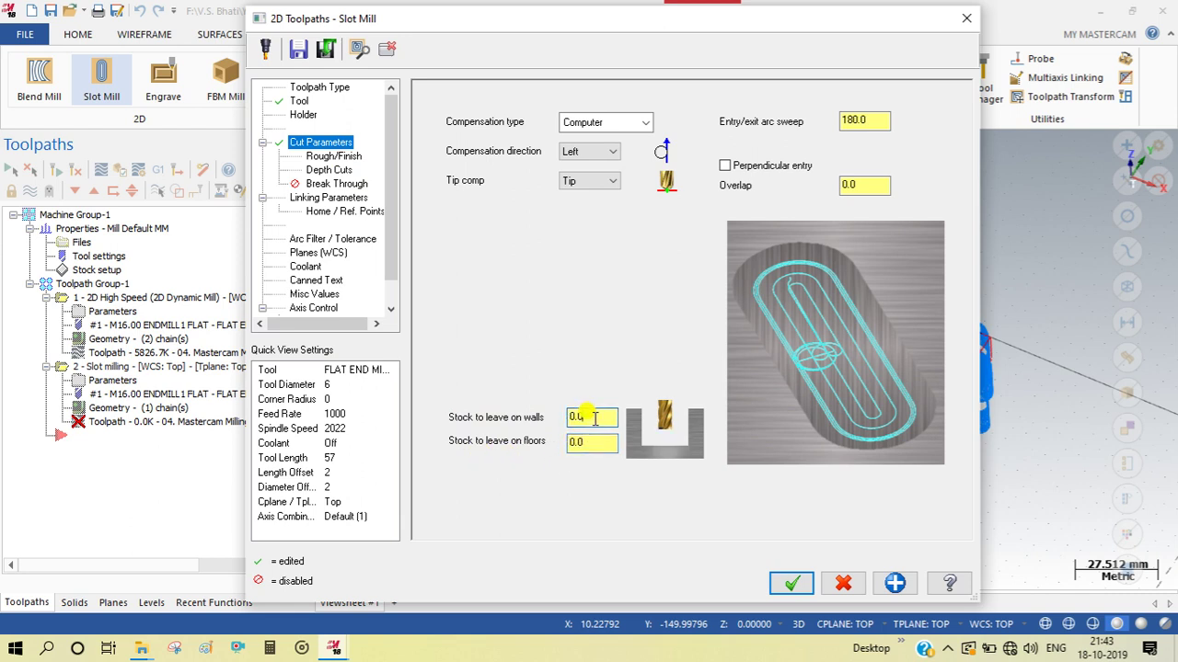
{"action": "left_click", "coordinate": [333, 157]}
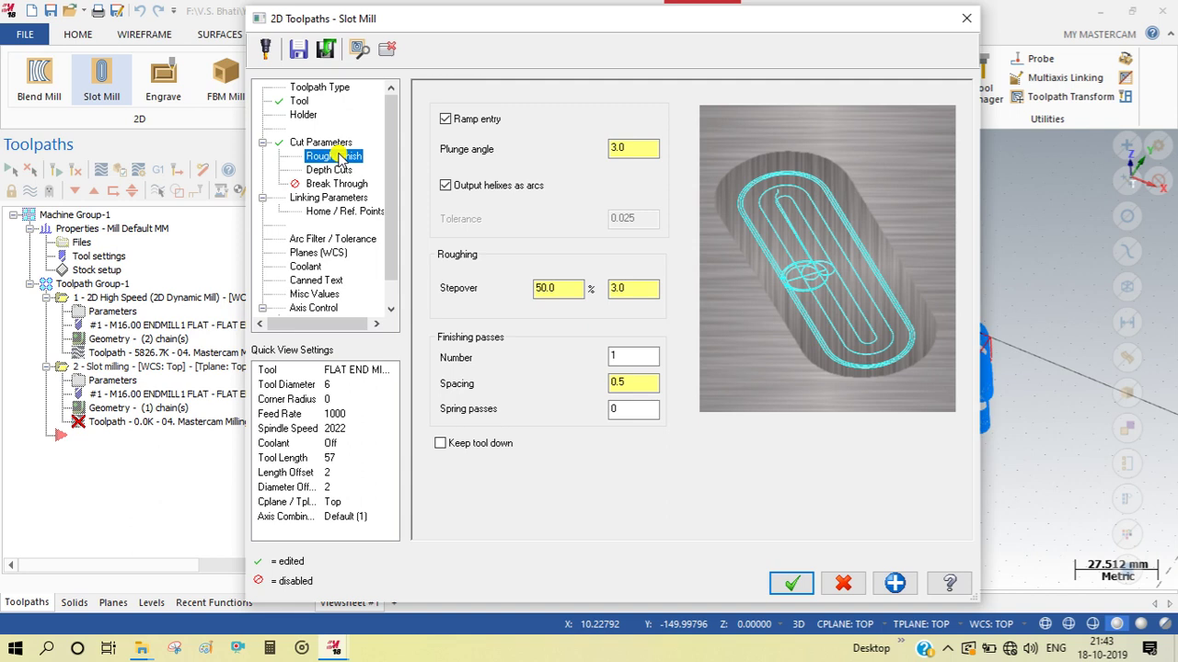
- Toggle ramp entry off and on, leaving it enabled
{"action": "left_click", "coordinate": [453, 124]}
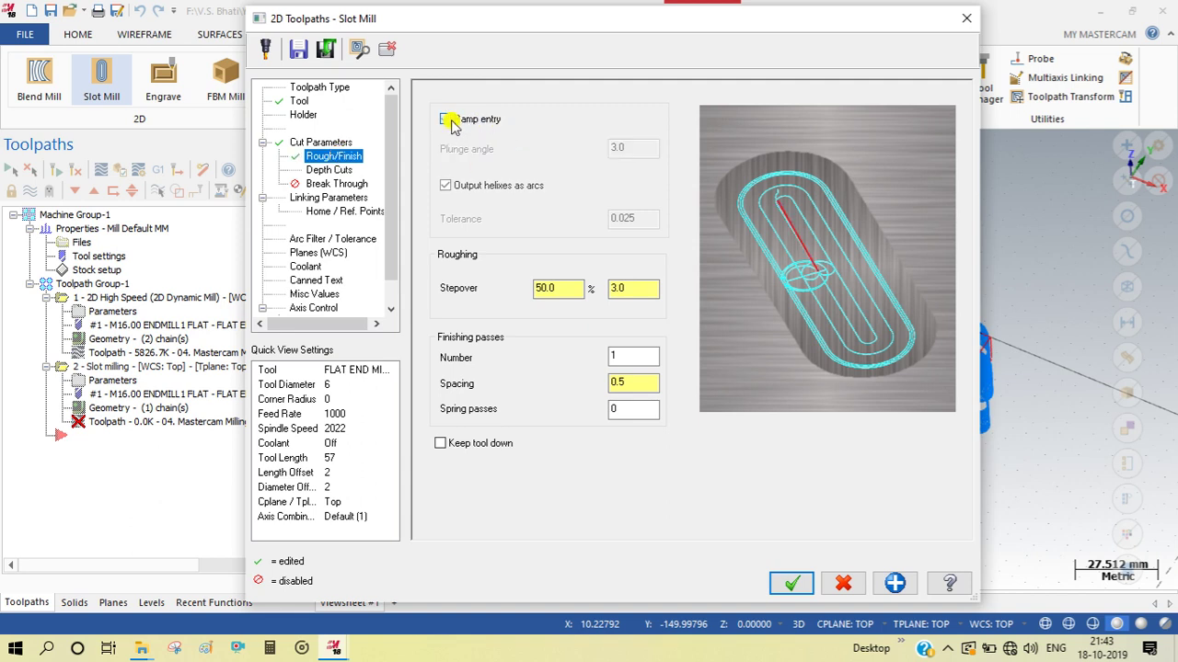
{"action": "left_click", "coordinate": [451, 125]}
{"action": "left_click", "coordinate": [447, 121]}
{"action": "left_click", "coordinate": [447, 121]}
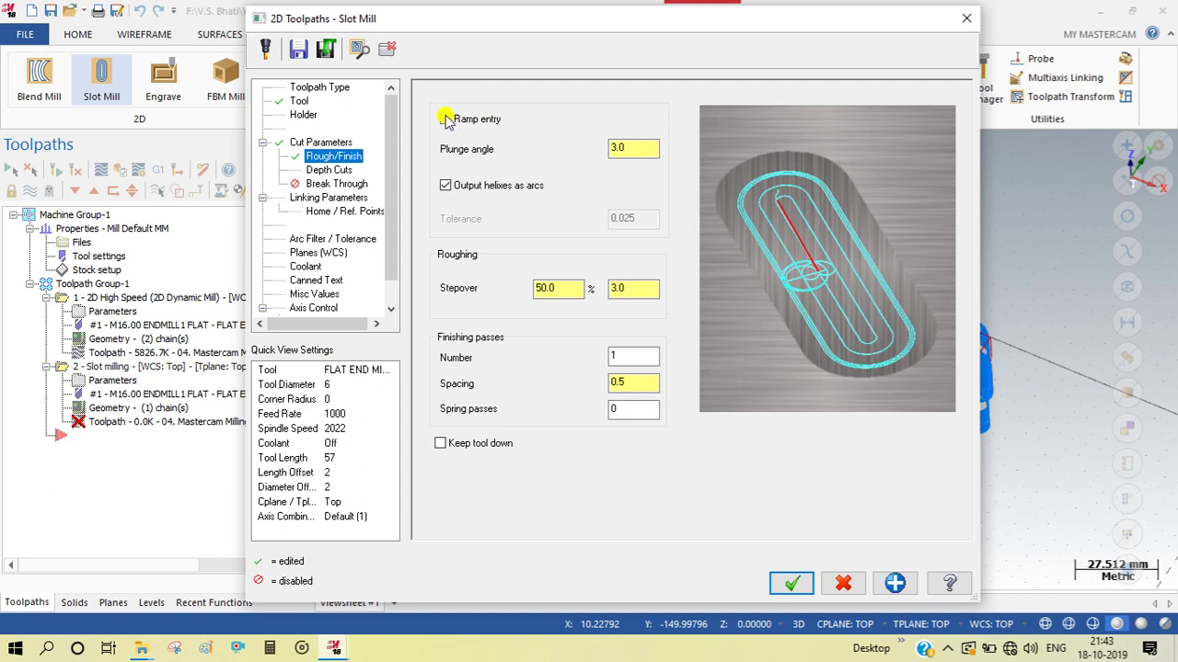
{"action": "left_click", "coordinate": [446, 120]}
- Set the ramp plunge angle to 3.0 and 50% stepover, then go to Depth Cuts
{"action": "double_click", "coordinate": [618, 148]}
{"action": "type", "text": "3.0"}
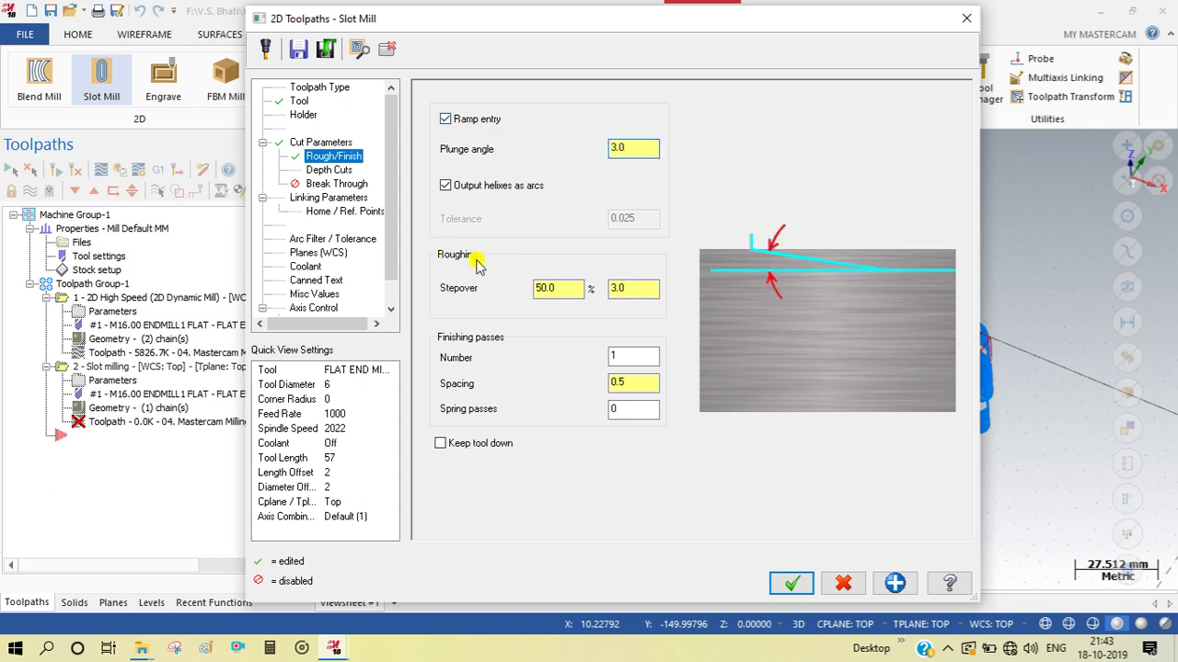
{"action": "left_click", "coordinate": [561, 289]}
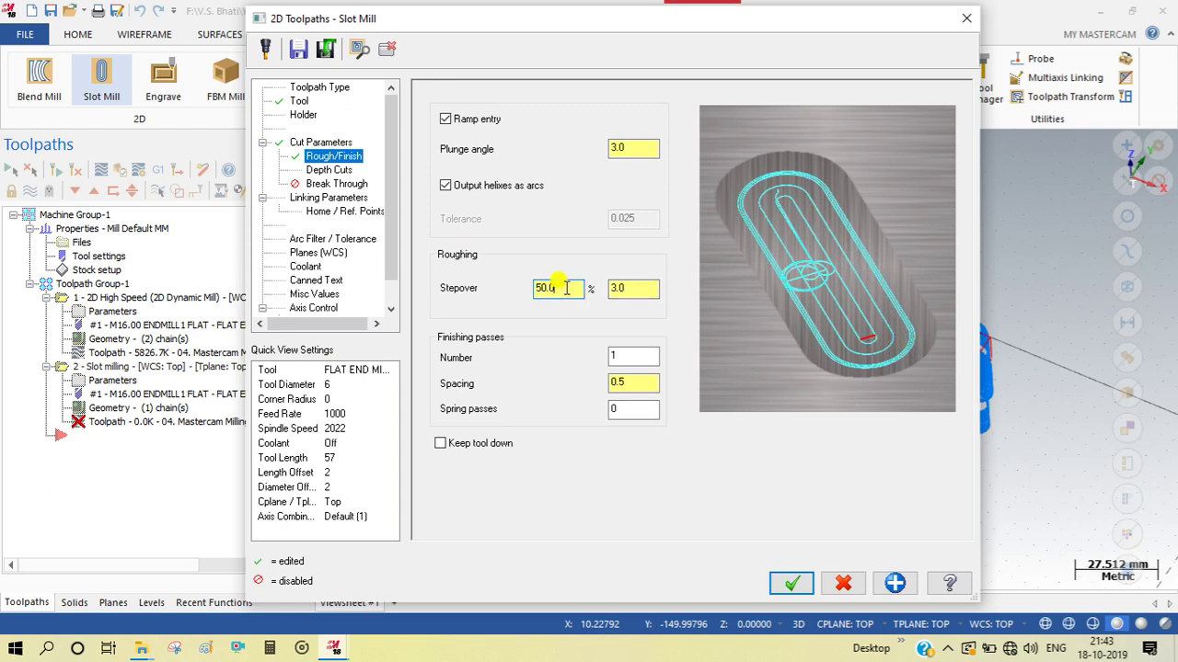
{"action": "left_click", "coordinate": [328, 170]}
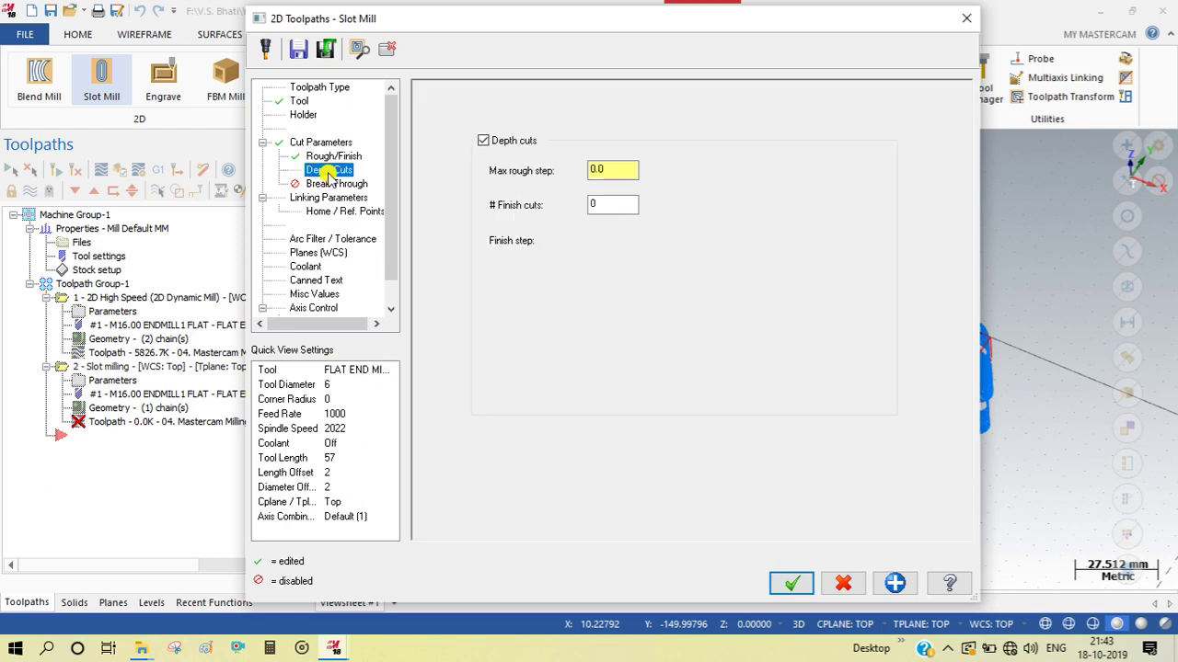
- Correct the stepover value on the Rough/Finish page and return to Depth Cuts
{"action": "left_click", "coordinate": [333, 156]}
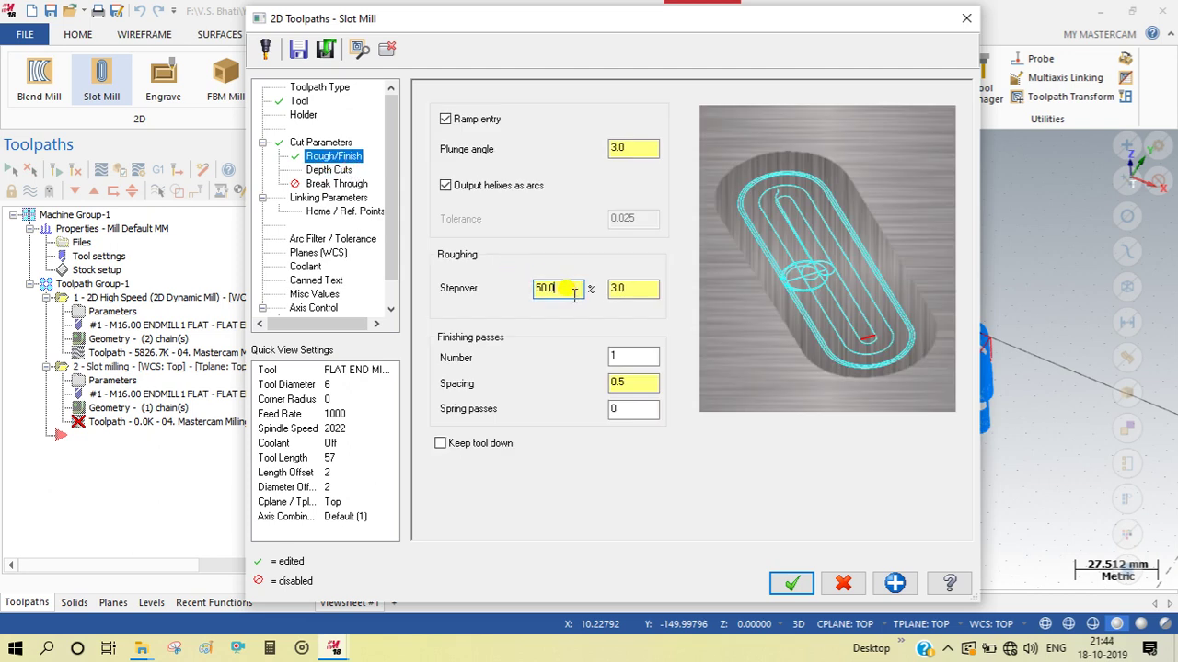
{"action": "key", "text": "BackSpace"}
{"action": "key", "text": "BackSpace"}
{"action": "key", "text": "BackSpace"}
{"action": "type", "text": "0.0"}
{"action": "left_click", "coordinate": [326, 170]}
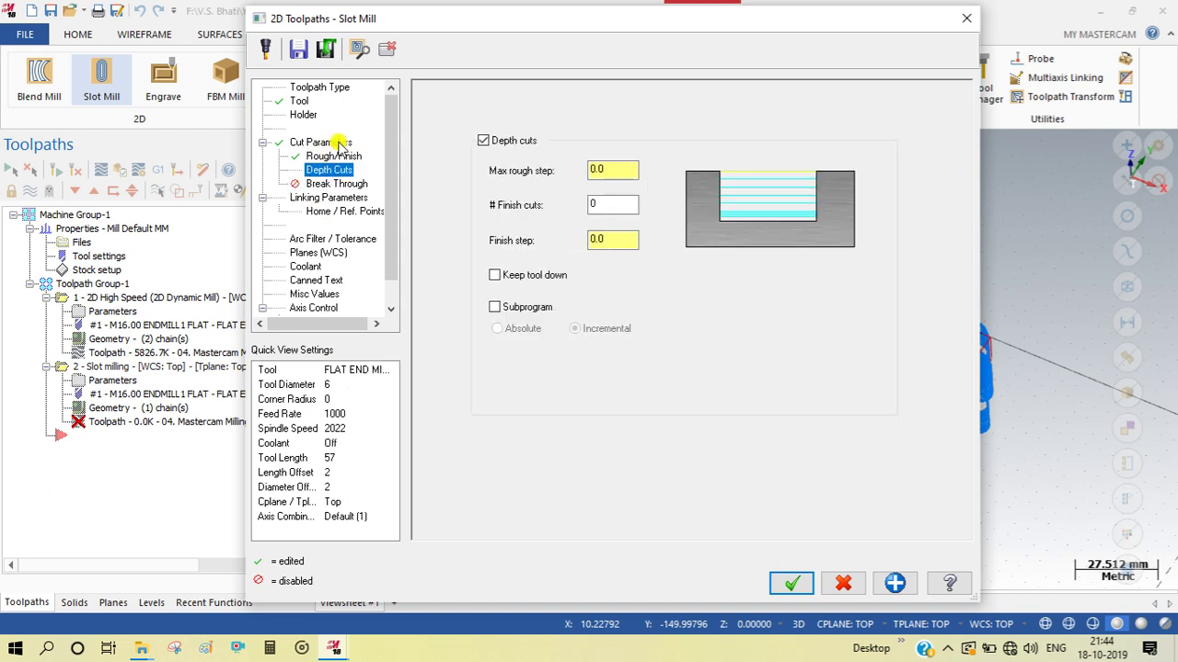
- Set the max rough step to 0.2 and the finish step to 0.1
{"action": "left_click", "coordinate": [612, 169]}
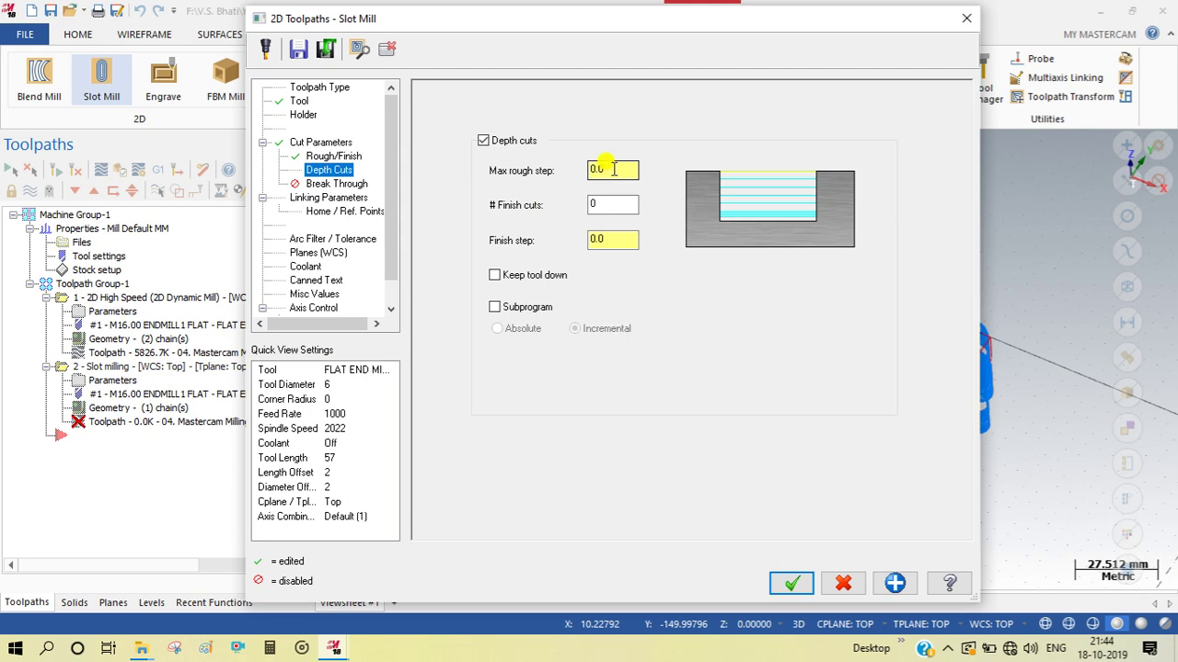
{"action": "left_click", "coordinate": [624, 171]}
{"action": "type", "text": "0.2"}
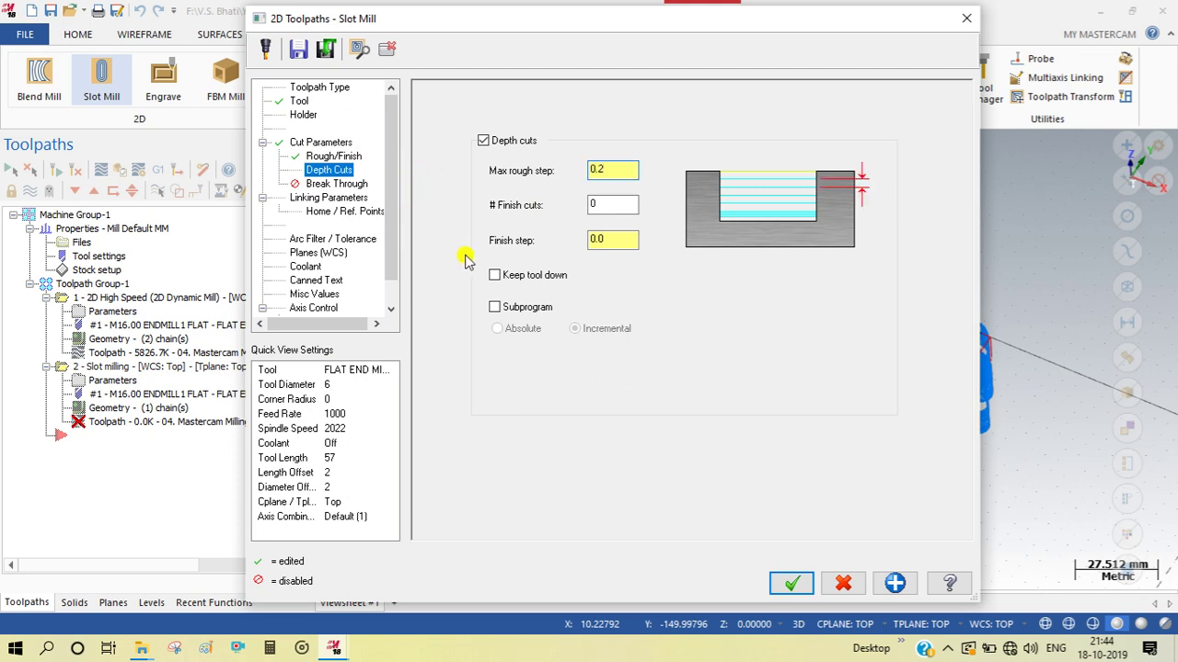
{"action": "left_click", "coordinate": [605, 239]}
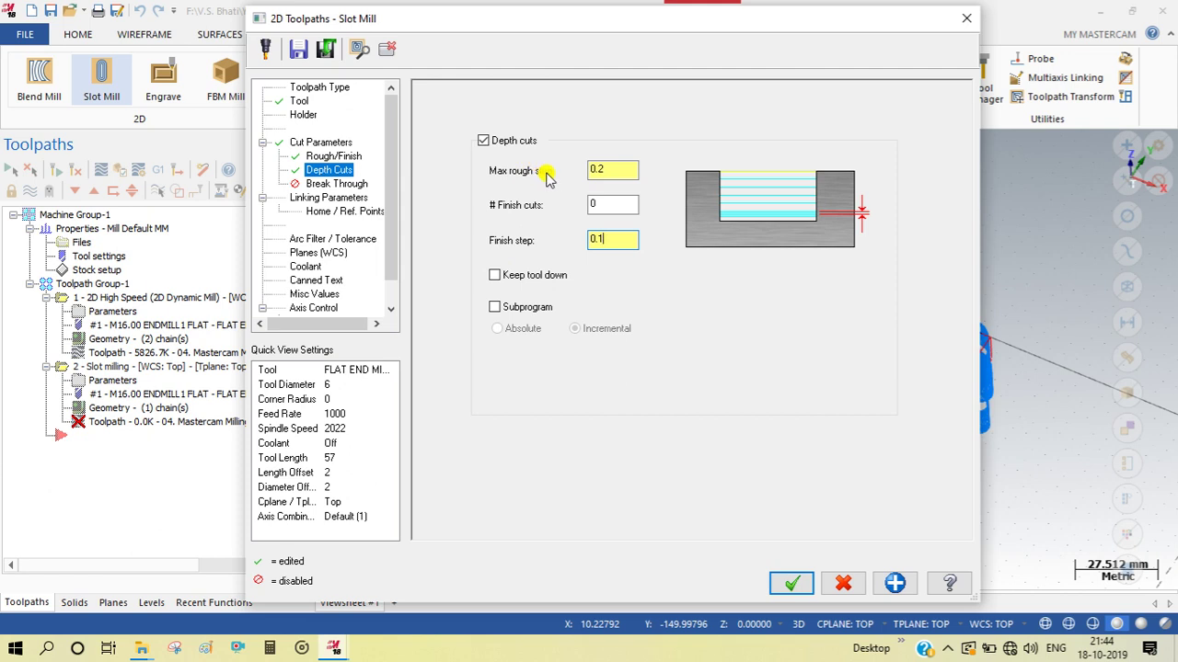
{"action": "left_click", "coordinate": [613, 172]}
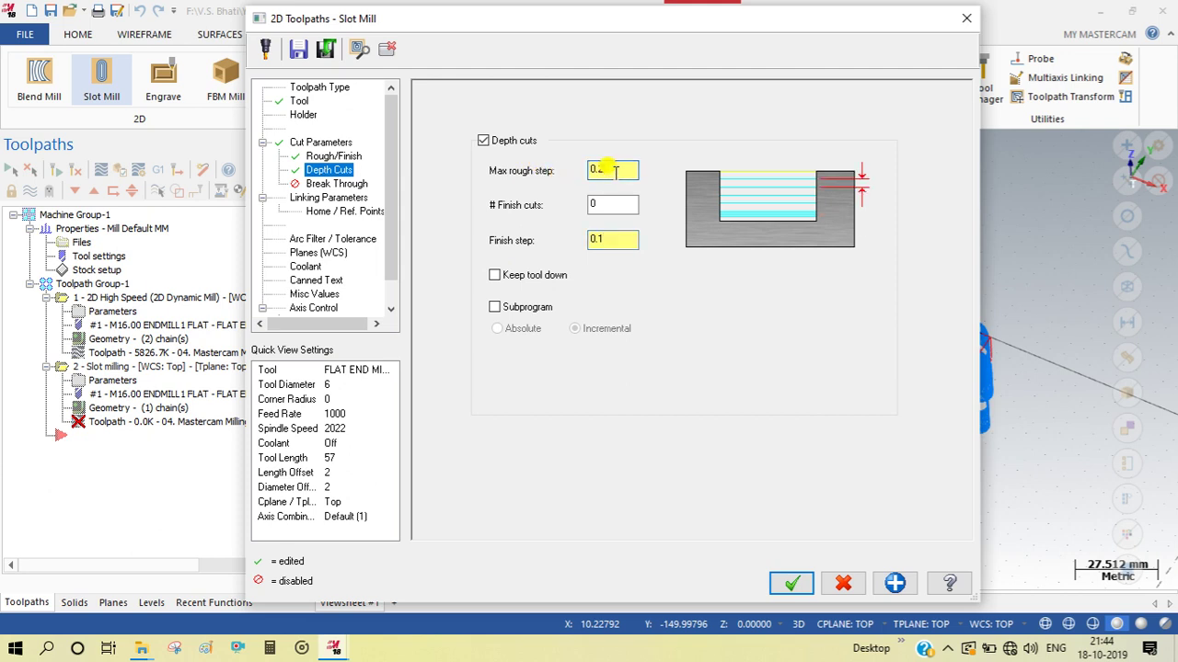
{"action": "left_click", "coordinate": [614, 238]}
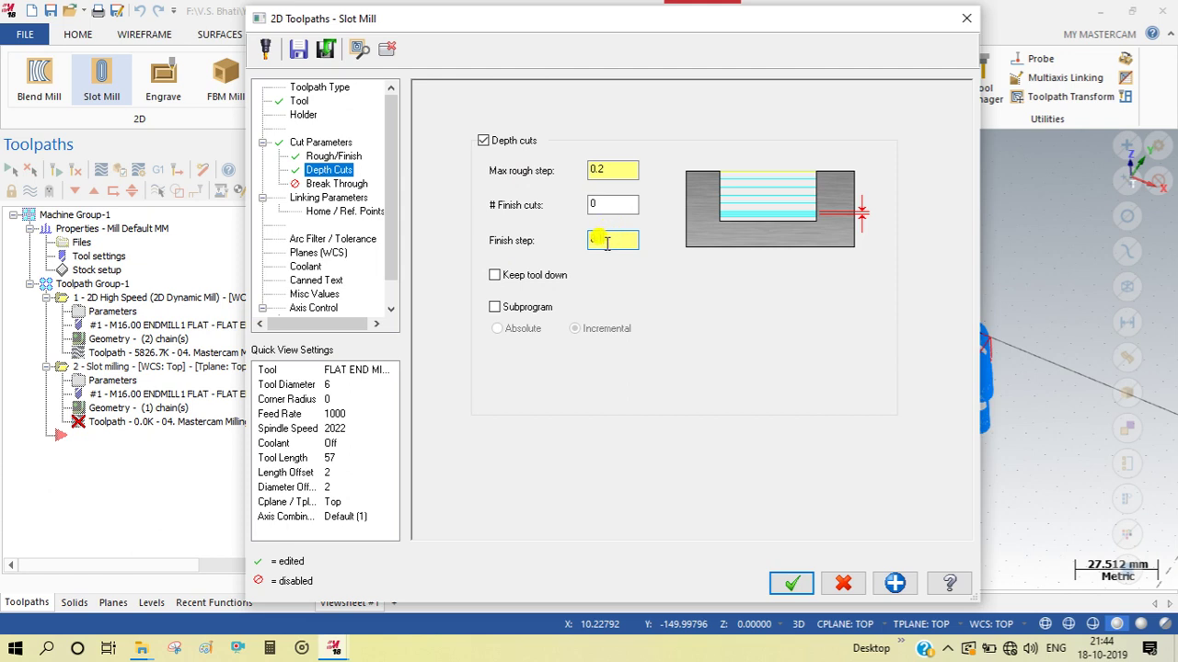
- Set 2 finish cuts with the tool kept down, then go to Break Through
{"action": "left_click", "coordinate": [599, 204]}
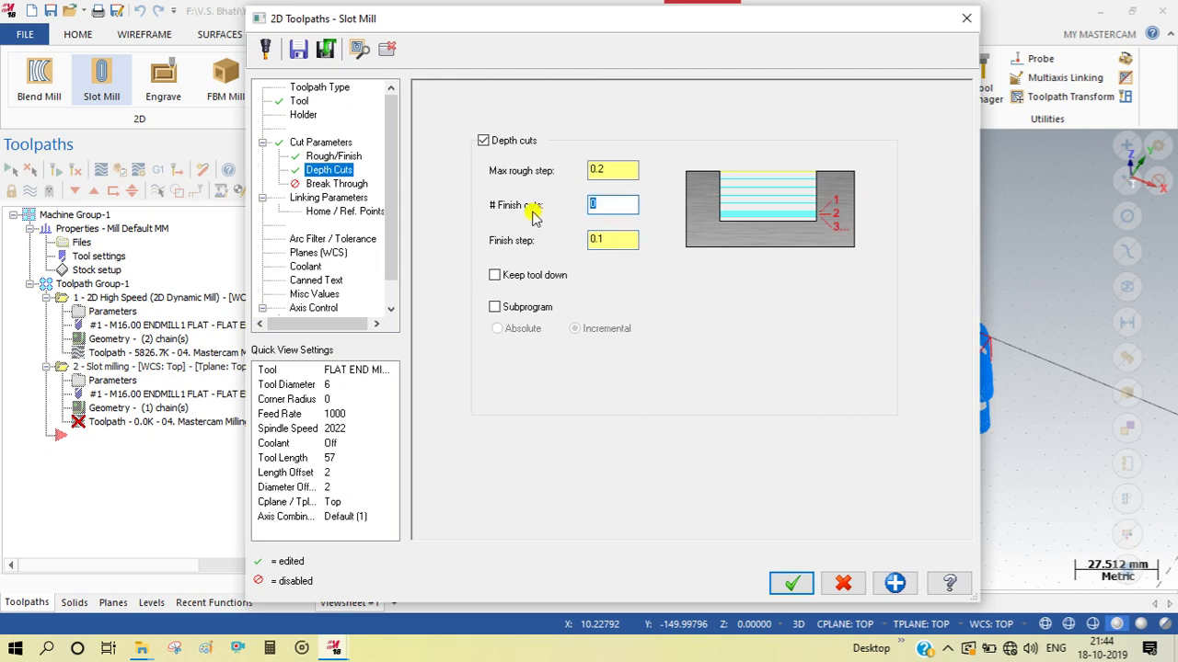
{"action": "type", "text": "2"}
{"action": "left_click", "coordinate": [607, 204]}
{"action": "left_click", "coordinate": [606, 238]}
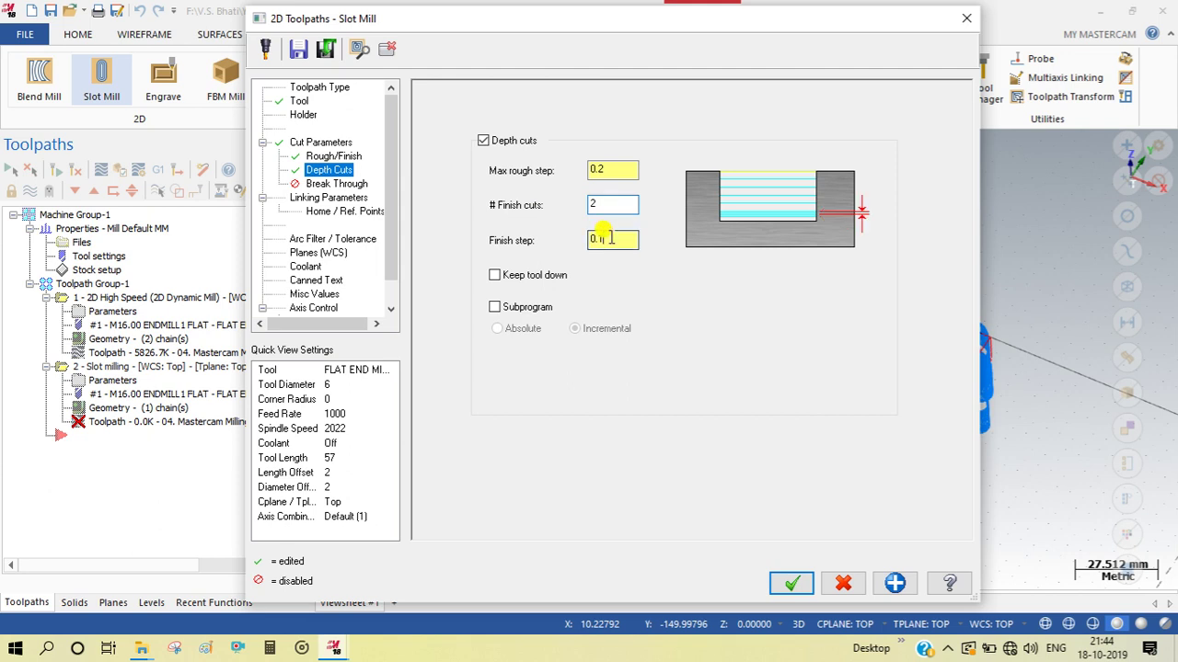
{"action": "left_click", "coordinate": [613, 203]}
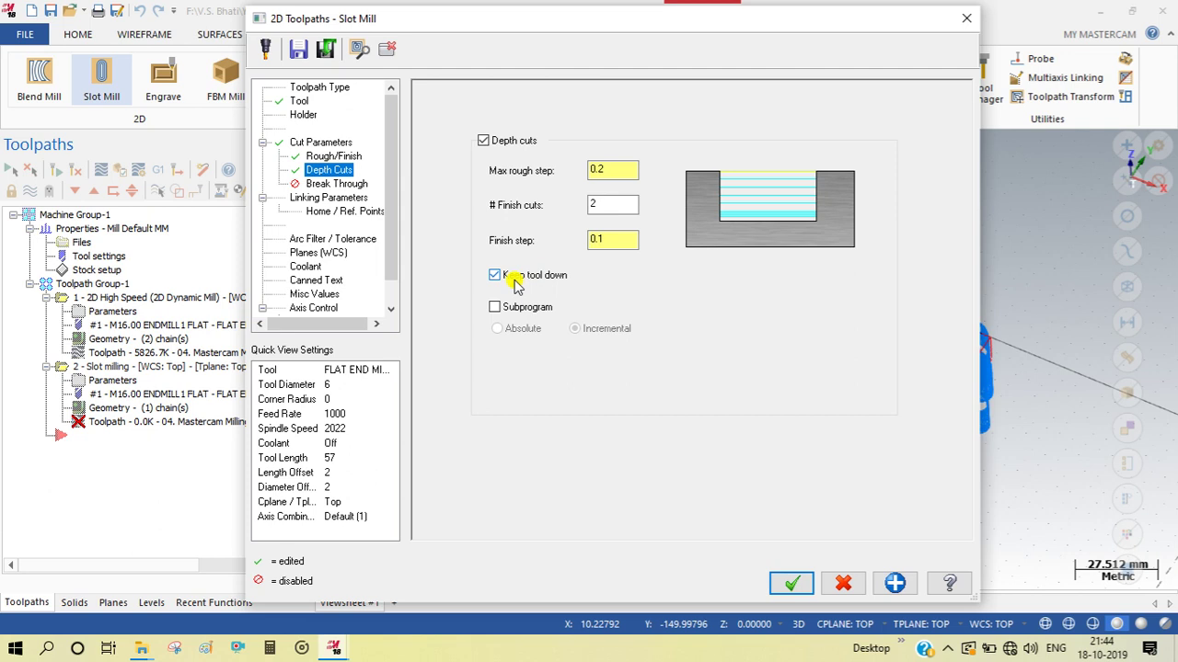
{"action": "left_click", "coordinate": [318, 183]}
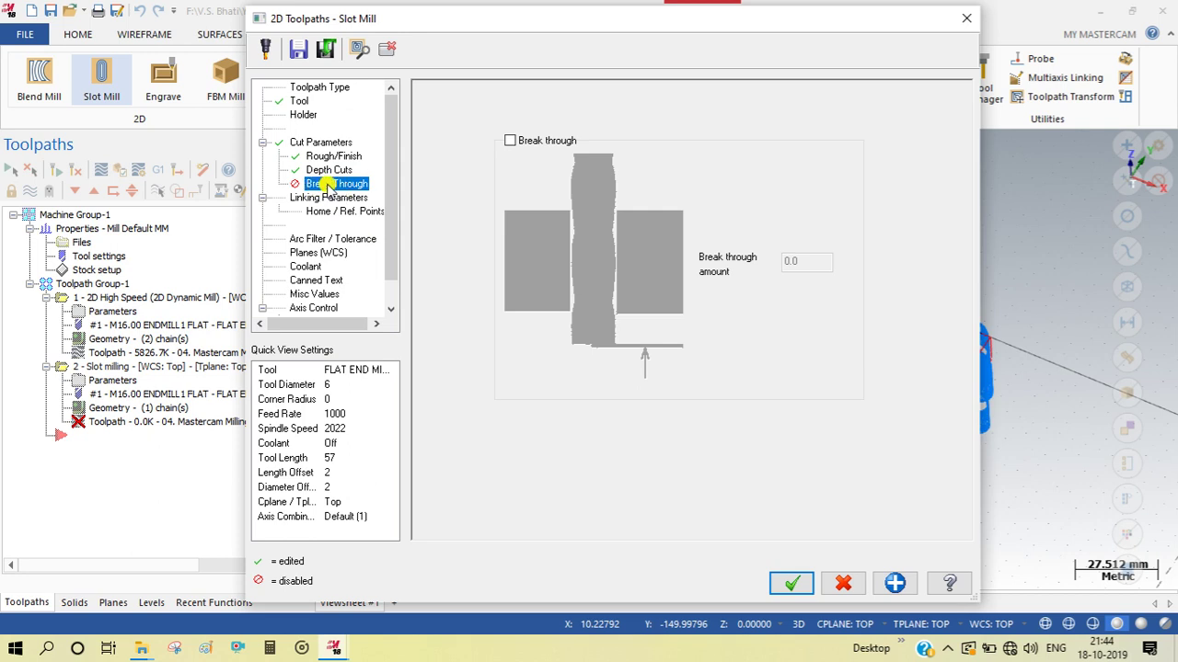
- Set the slot cut depth to -5.0 Absolute in Linking Parameters
{"action": "left_click", "coordinate": [324, 198]}
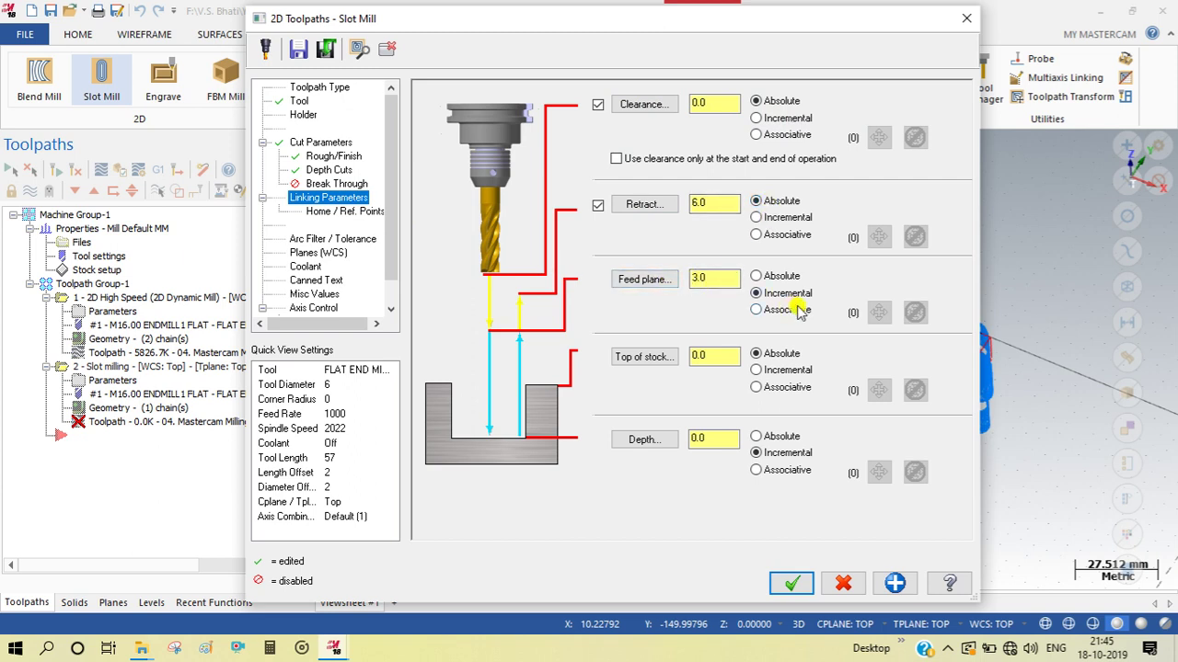
{"action": "left_click", "coordinate": [709, 438]}
{"action": "type", "text": "-5"}
{"action": "left_click", "coordinate": [755, 436]}
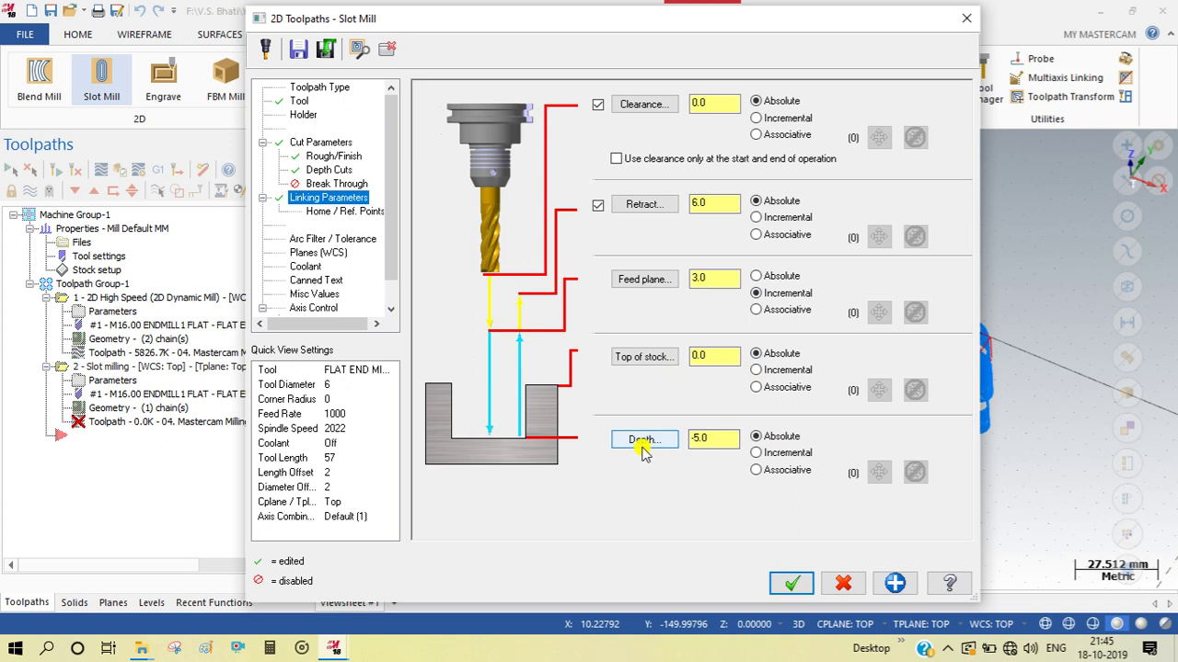
- Pick the depth from the slot bottom and accept to generate the slot toolpath
{"action": "left_click", "coordinate": [641, 441]}
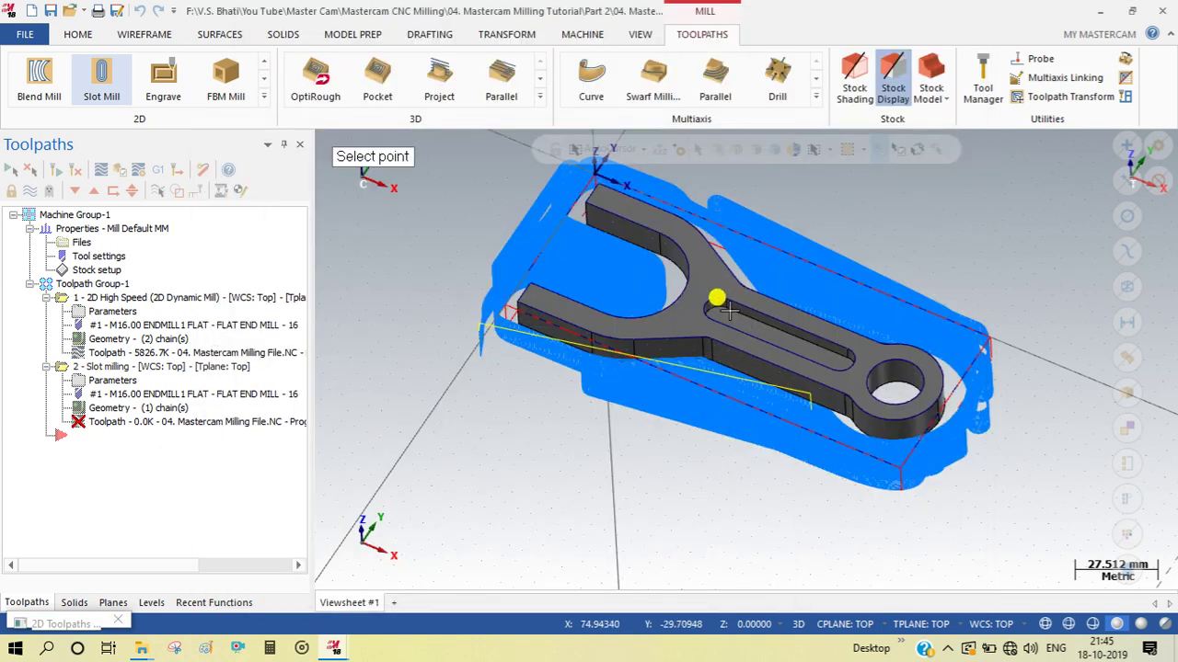
{"action": "scroll", "coordinate": [726, 311], "scroll_direction": "up", "scroll_amount": 5}
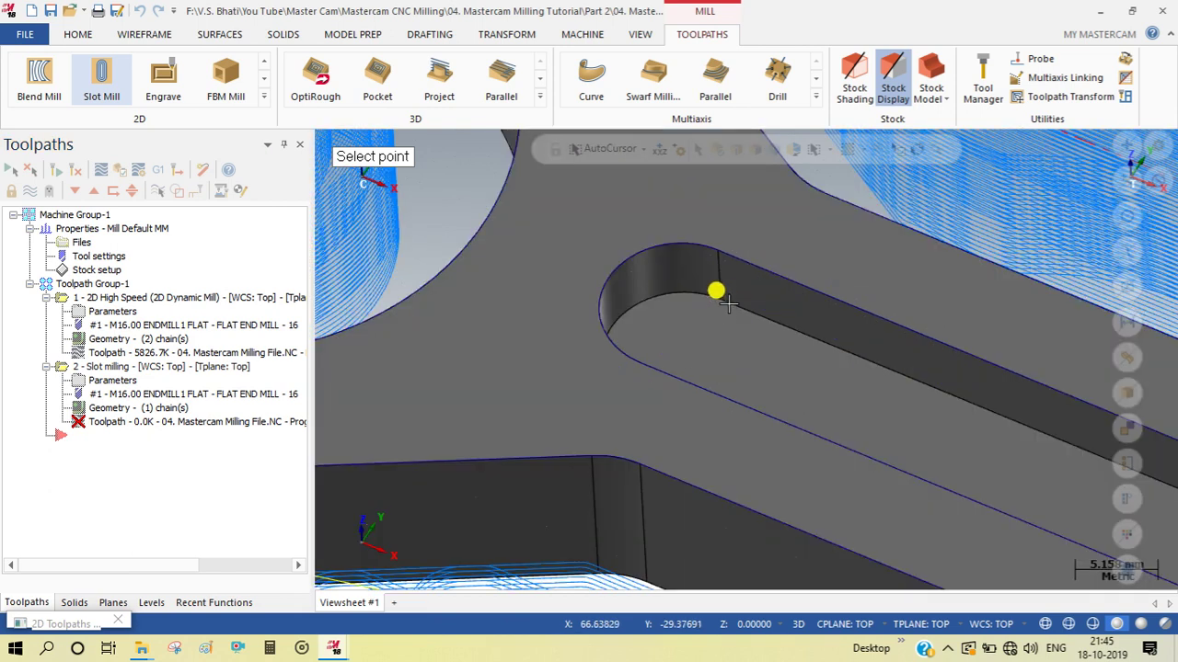
{"action": "left_click", "coordinate": [726, 305]}
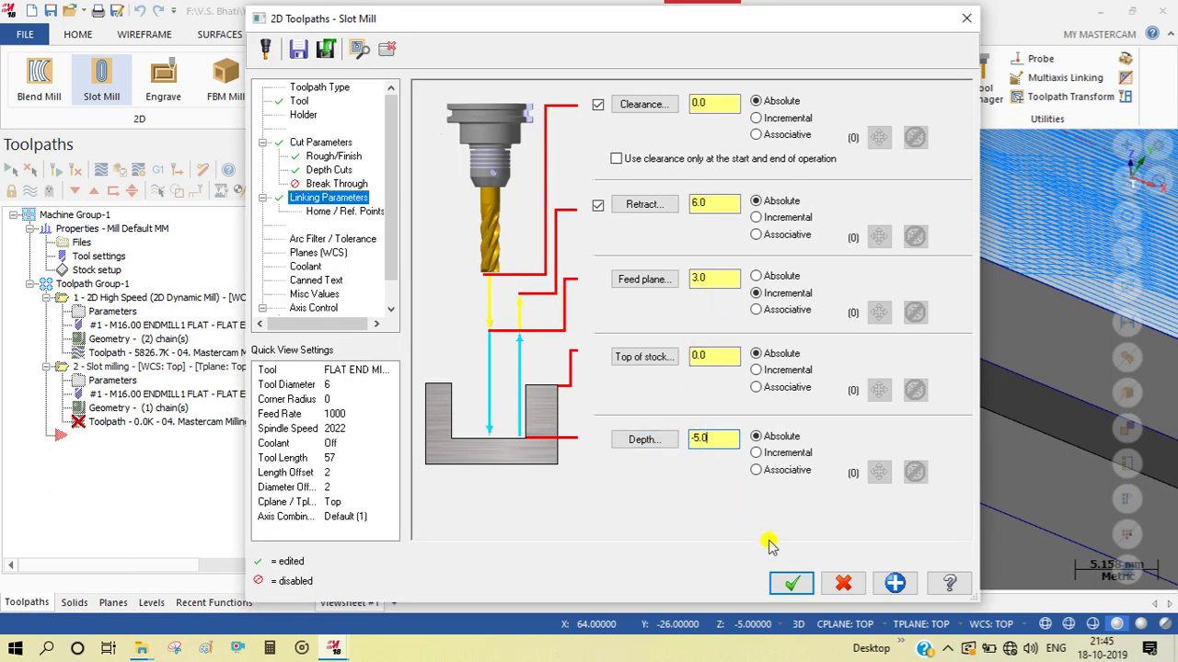
{"action": "left_click", "coordinate": [791, 583]}
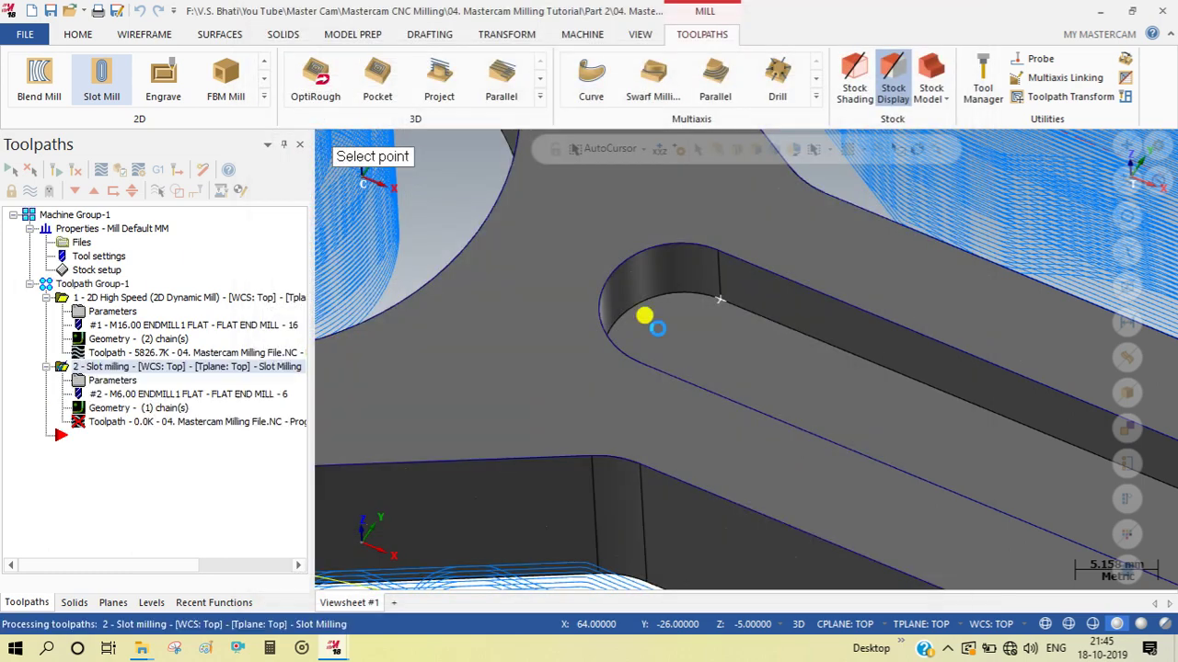
{"action": "scroll", "coordinate": [559, 282], "scroll_direction": "down", "scroll_amount": 2}
{"action": "scroll", "coordinate": [491, 263], "scroll_direction": "down", "scroll_amount": 2}
{"action": "scroll", "coordinate": [481, 252], "scroll_direction": "down", "scroll_amount": 1}
- Orbit to a top-down view of the slot toolpath and expand the 2D toolpath gallery
{"action": "mouse_move", "coordinate": [493, 267]}
{"action": "middle_mouse_down"}
{"action": "mouse_move", "coordinate": [623, 249]}
{"action": "mouse_move", "coordinate": [571, 319]}
{"action": "mouse_move", "coordinate": [580, 295]}
{"action": "mouse_move", "coordinate": [614, 300]}
{"action": "mouse_move", "coordinate": [624, 327]}
{"action": "mouse_move", "coordinate": [614, 276]}
{"action": "mouse_move", "coordinate": [802, 429]}
{"action": "mouse_move", "coordinate": [889, 465]}
{"action": "mouse_move", "coordinate": [913, 492]}
{"action": "middle_mouse_up"}
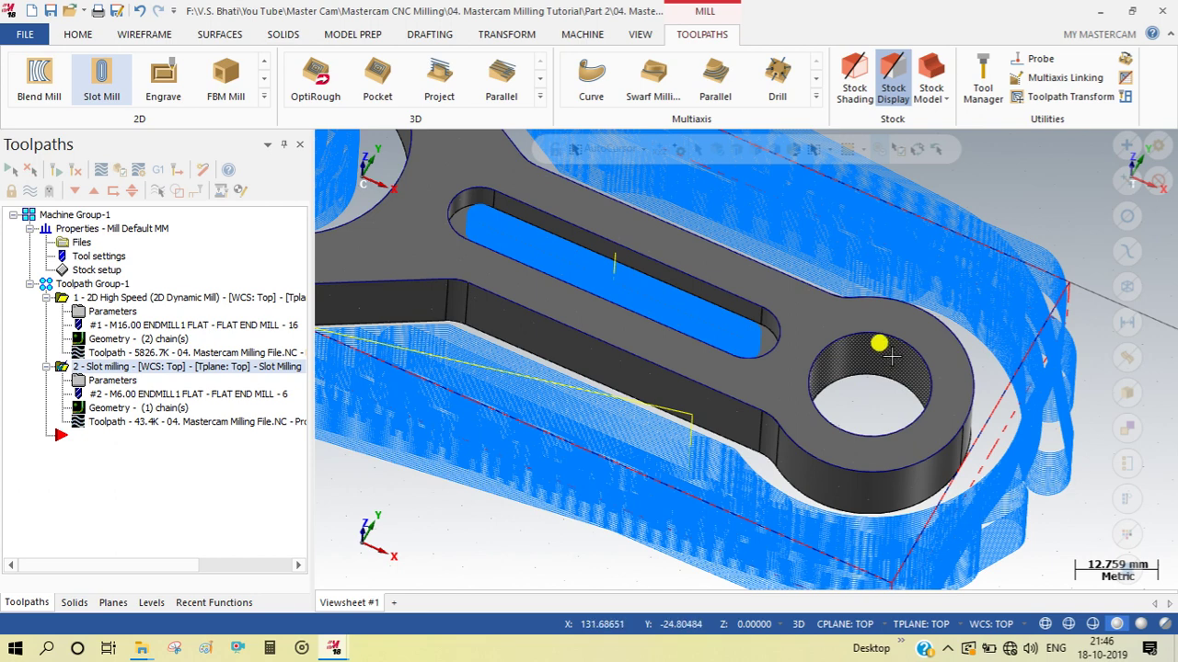
{"action": "left_click", "coordinate": [263, 98]}
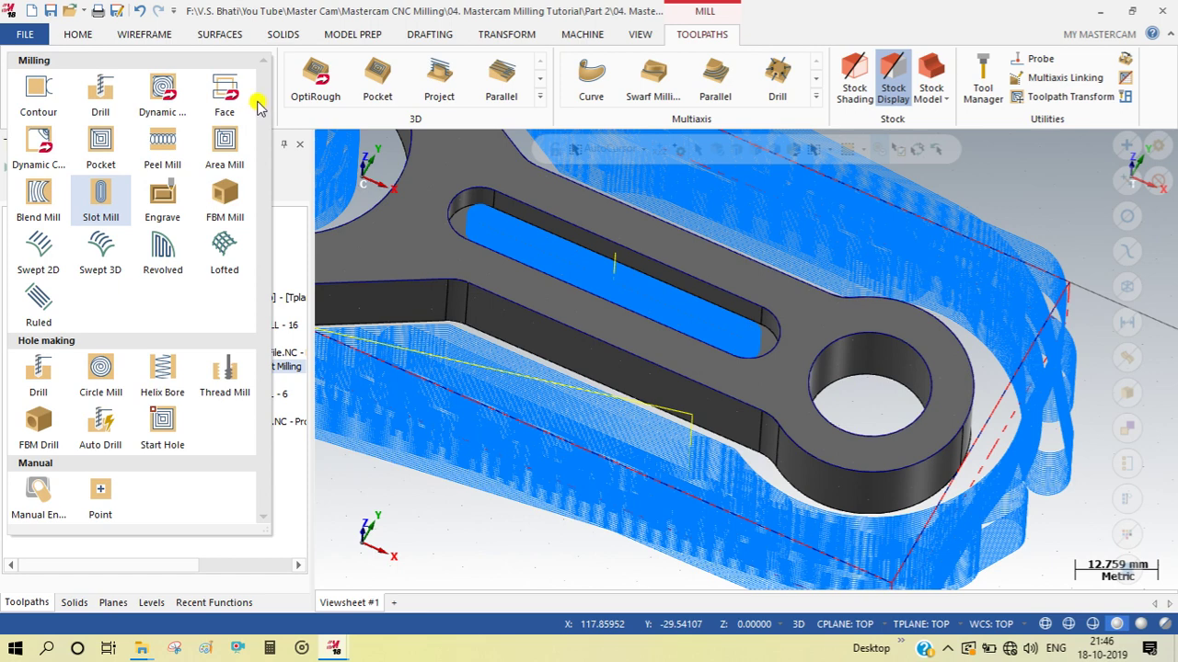
- Start a Helix Bore using the round hole's circle as its single bore point
{"action": "left_click", "coordinate": [168, 370]}
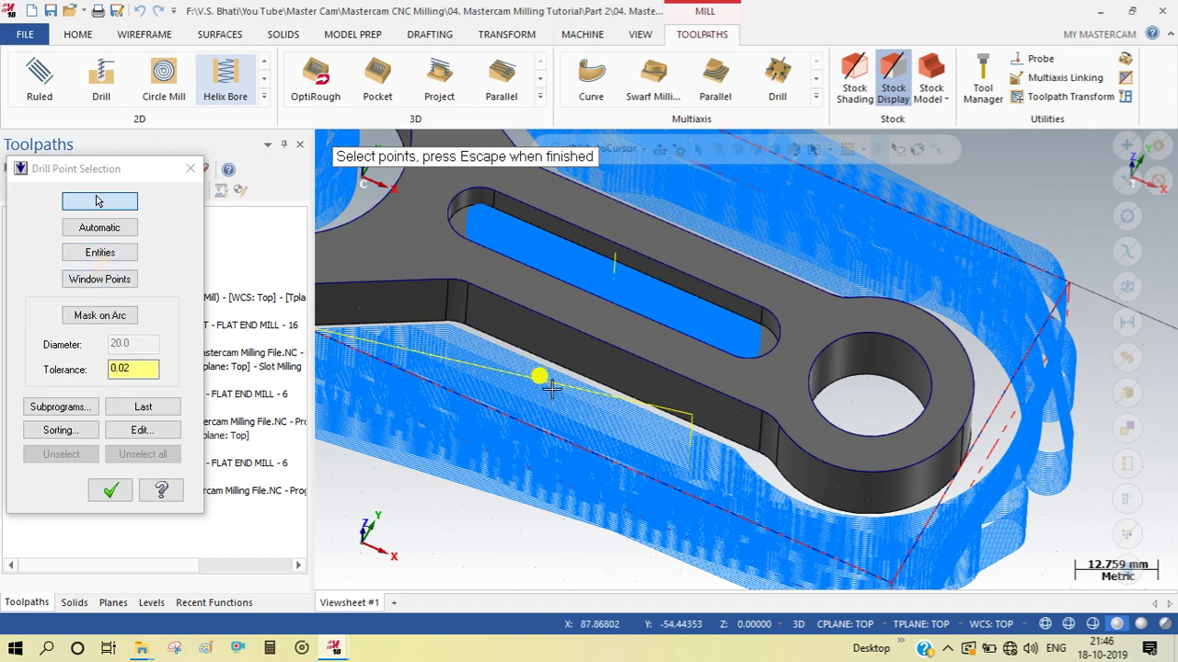
{"action": "left_click", "coordinate": [808, 397]}
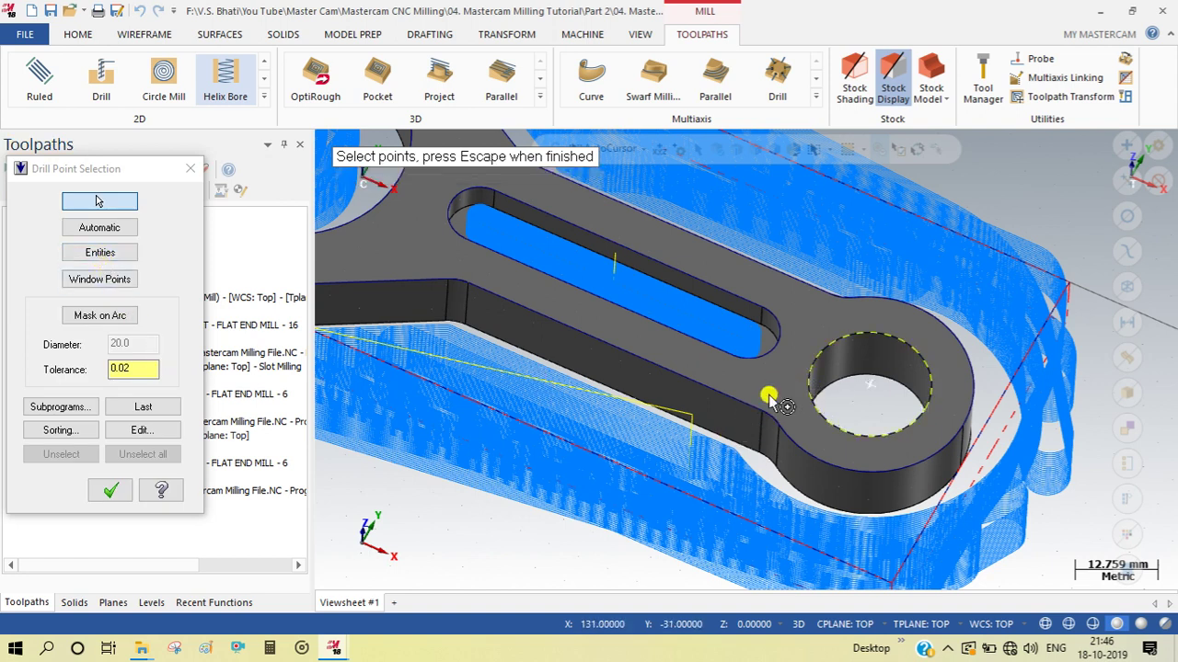
{"action": "left_click", "coordinate": [118, 254]}
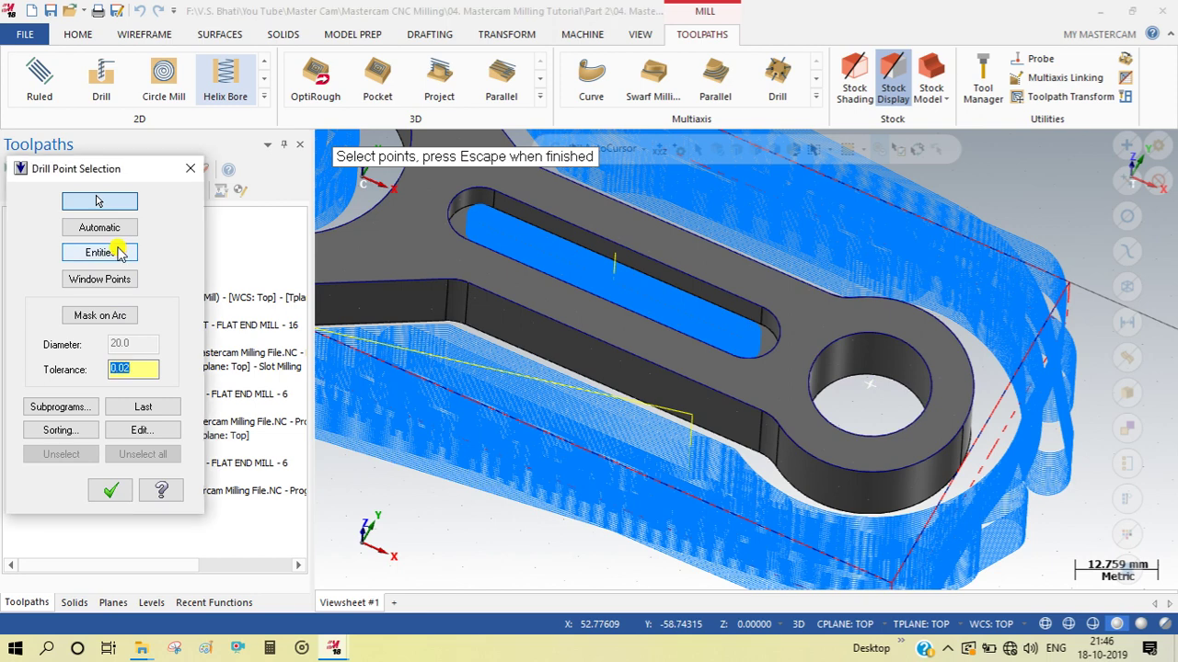
{"action": "left_click", "coordinate": [822, 355]}
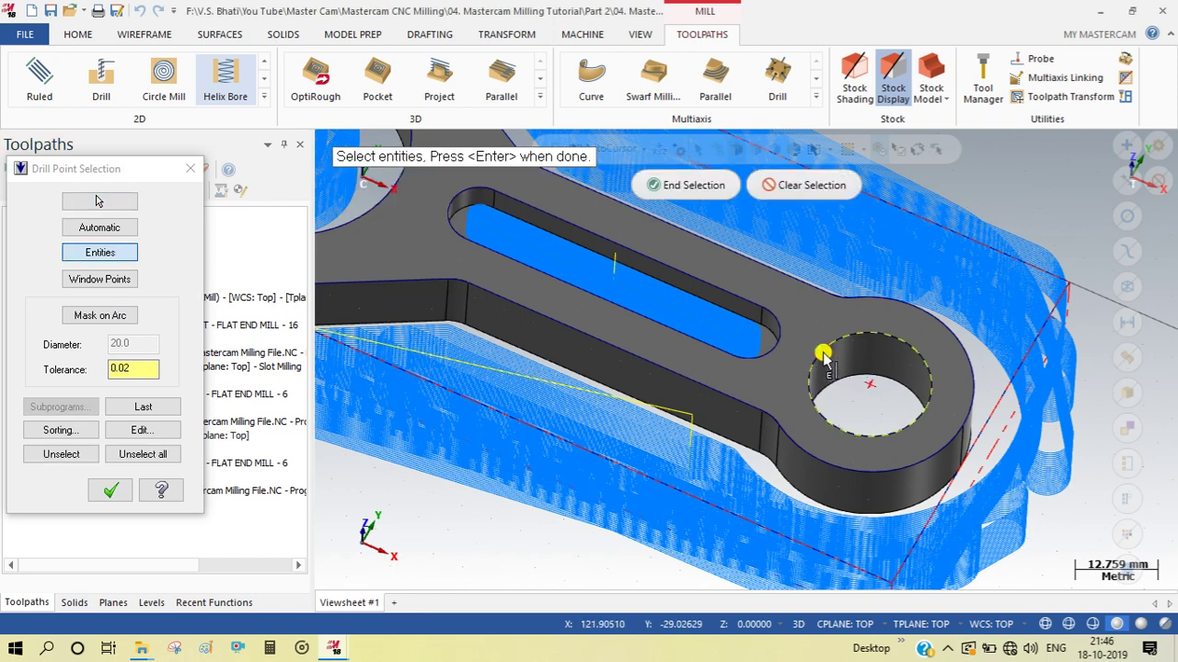
{"action": "left_click", "coordinate": [672, 195]}
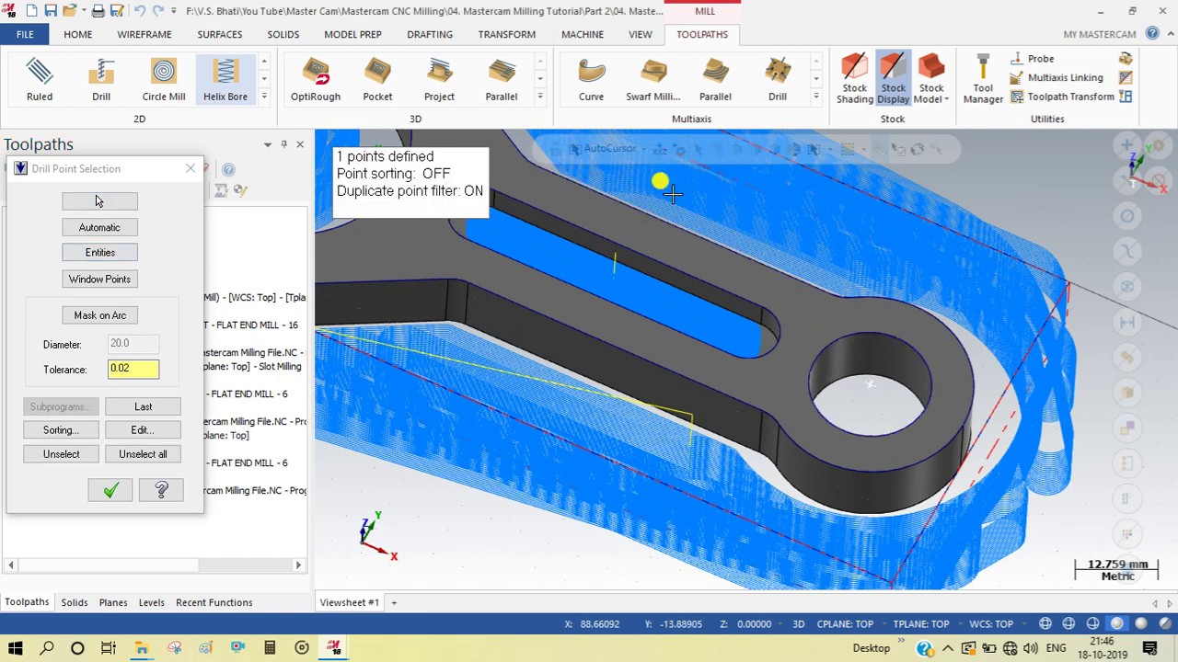
{"action": "left_click", "coordinate": [113, 491]}
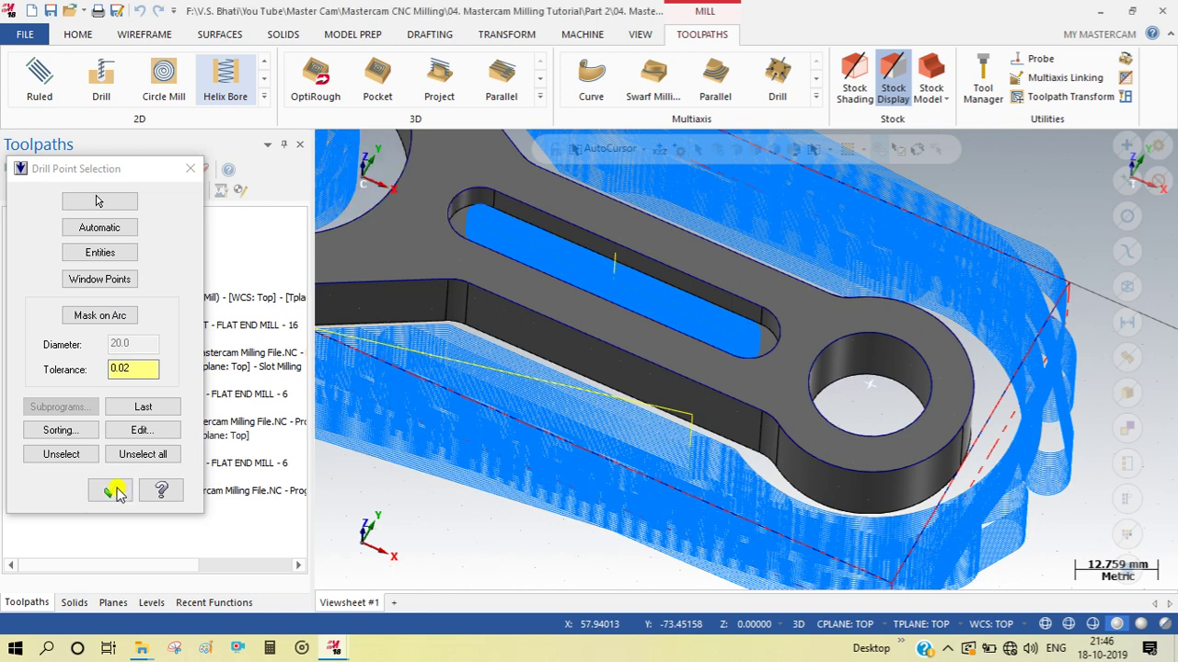
{"action": "left_click", "coordinate": [112, 491]}
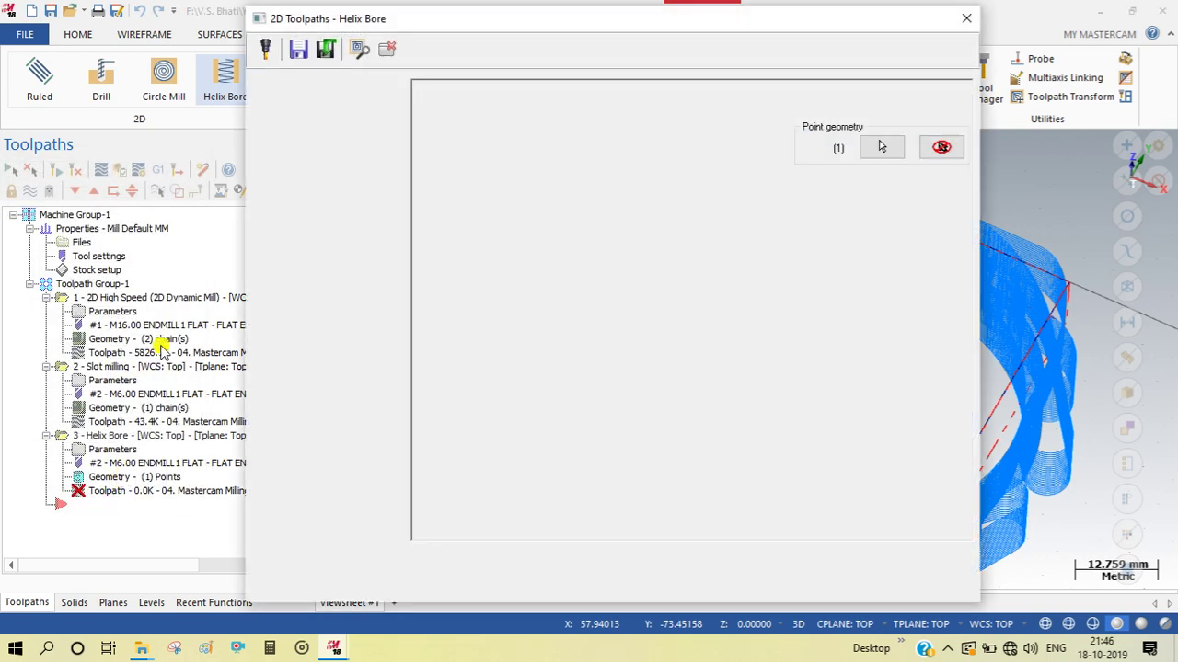
{"action": "left_click", "coordinate": [299, 101]}
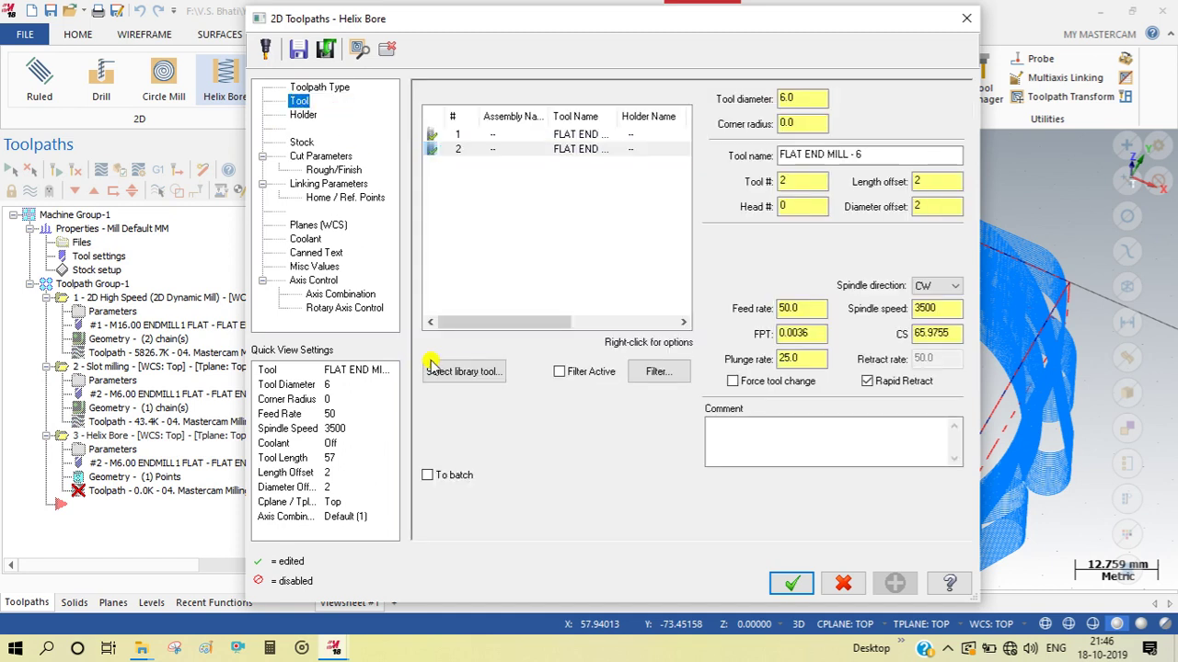
- Assign FLAT END MILL - 10 to the Helix Bore, using a flat-end-mill-only library filter
{"action": "left_click", "coordinate": [453, 377]}
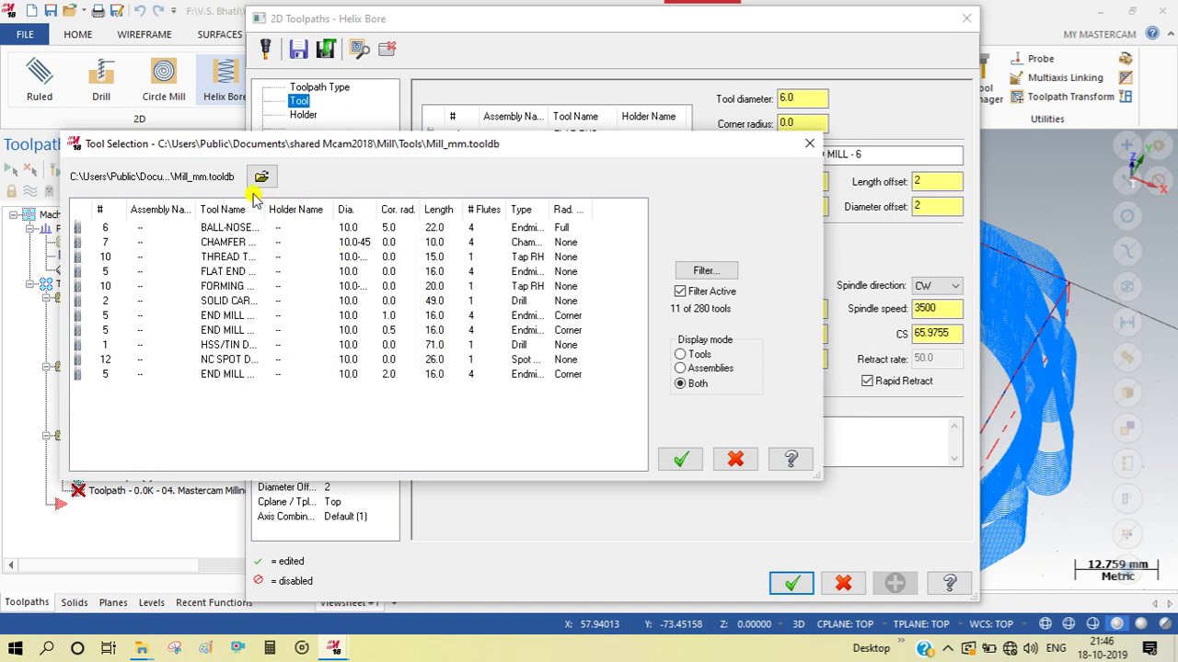
{"action": "left_click", "coordinate": [701, 273]}
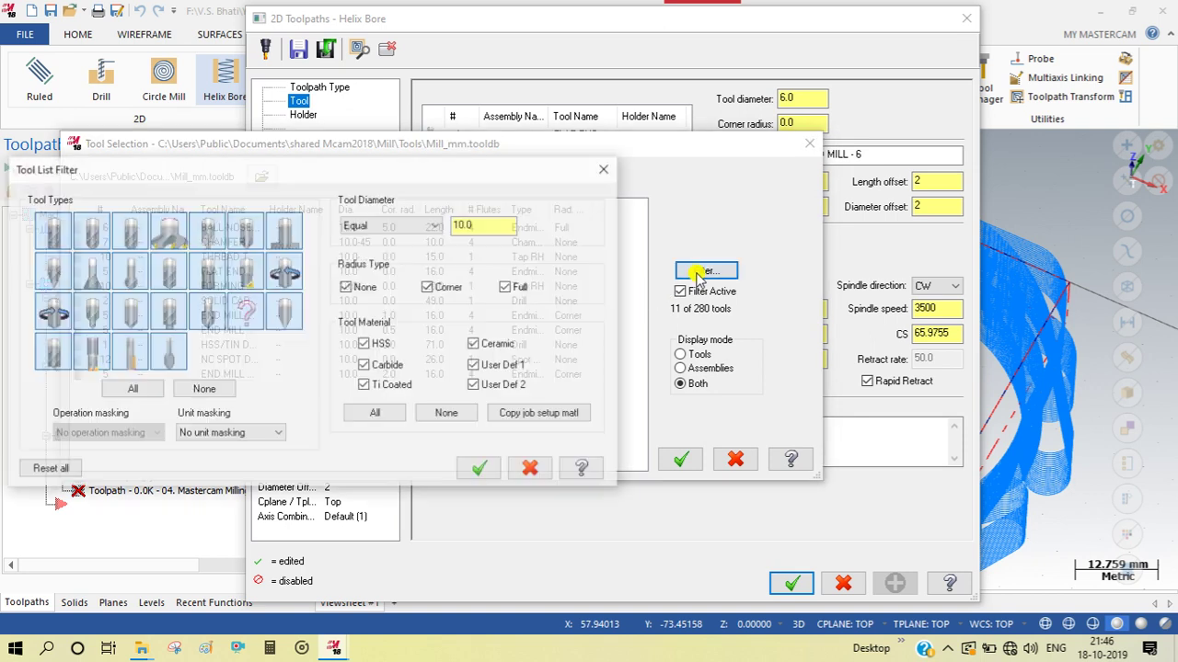
{"action": "left_click", "coordinate": [204, 389]}
{"action": "left_click", "coordinate": [51, 230]}
{"action": "left_click", "coordinate": [479, 468]}
{"action": "left_click", "coordinate": [340, 238]}
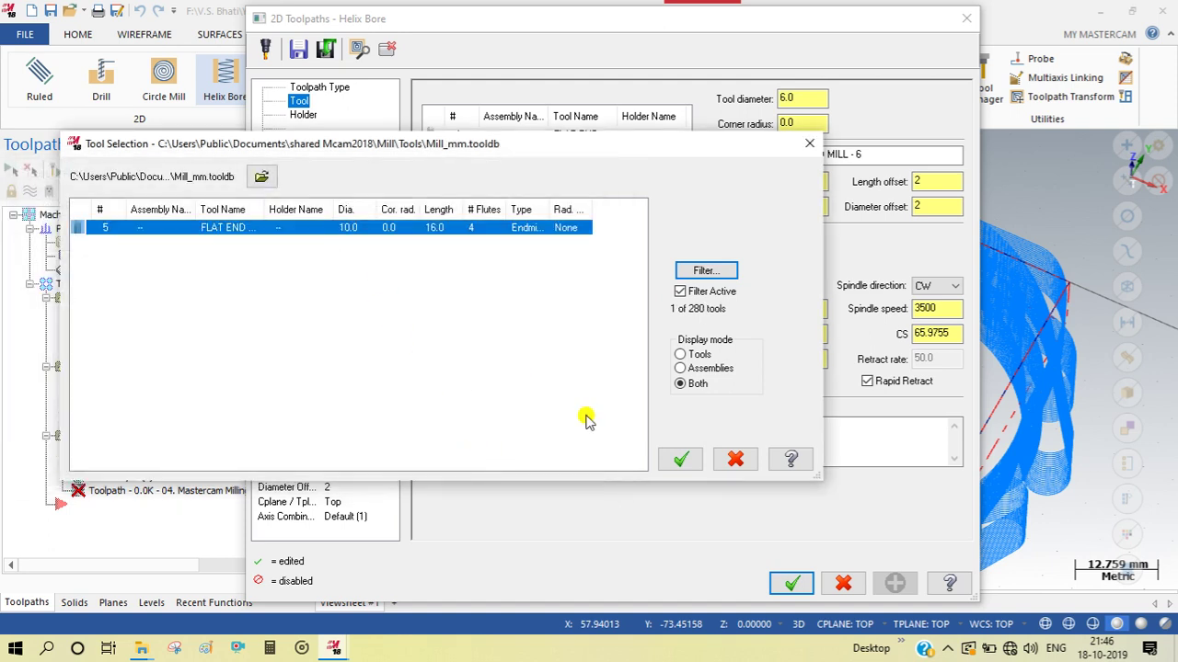
{"action": "left_click", "coordinate": [678, 459]}
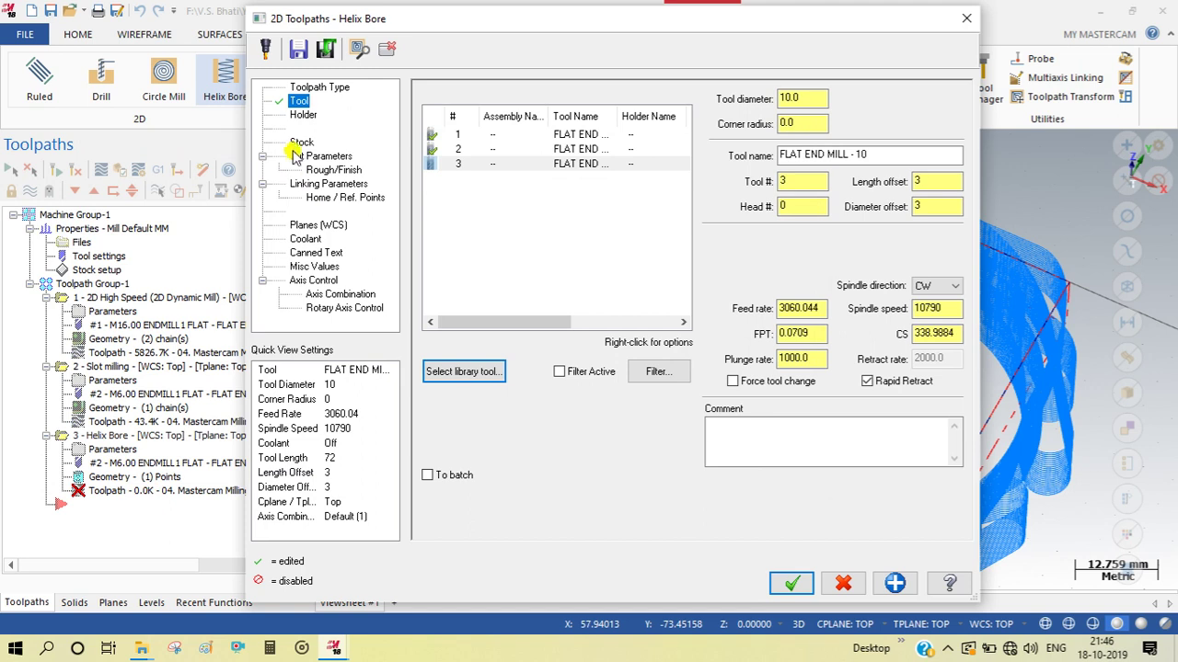
{"action": "left_click", "coordinate": [303, 157]}
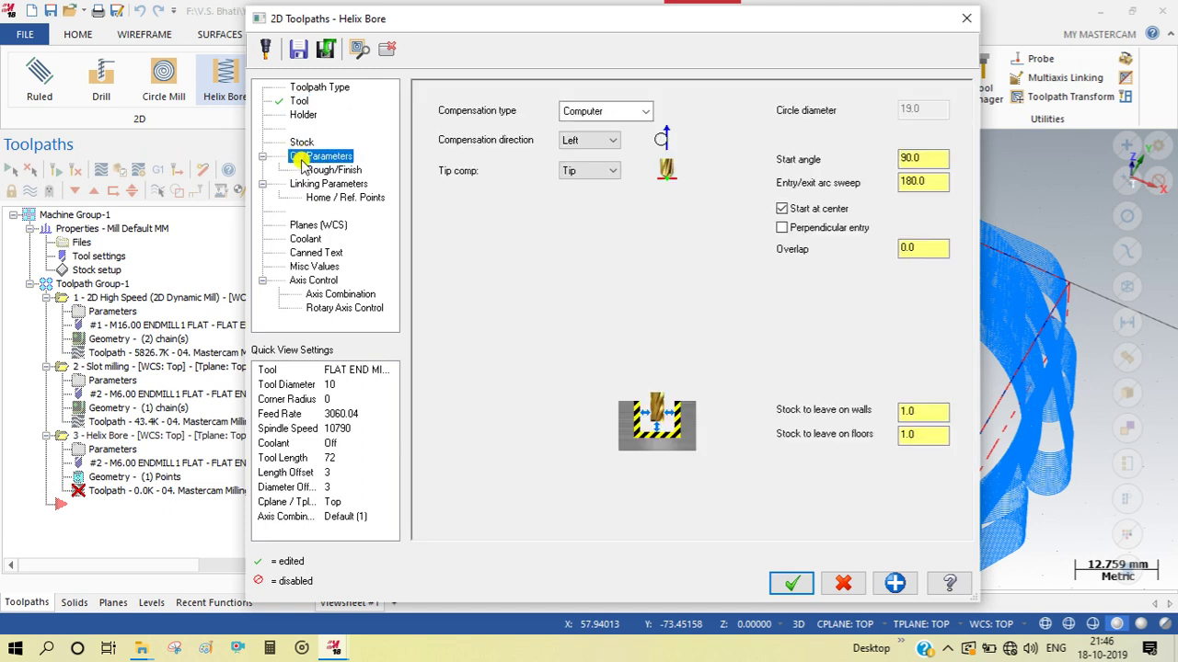
- Set Helix Bore wall and floor stock to leave to 0.0, reviewing start angle and arc sweep
{"action": "double_click", "coordinate": [937, 410]}
{"action": "type", "text": "0.0"}
{"action": "double_click", "coordinate": [922, 437]}
{"action": "type", "text": "0.0"}
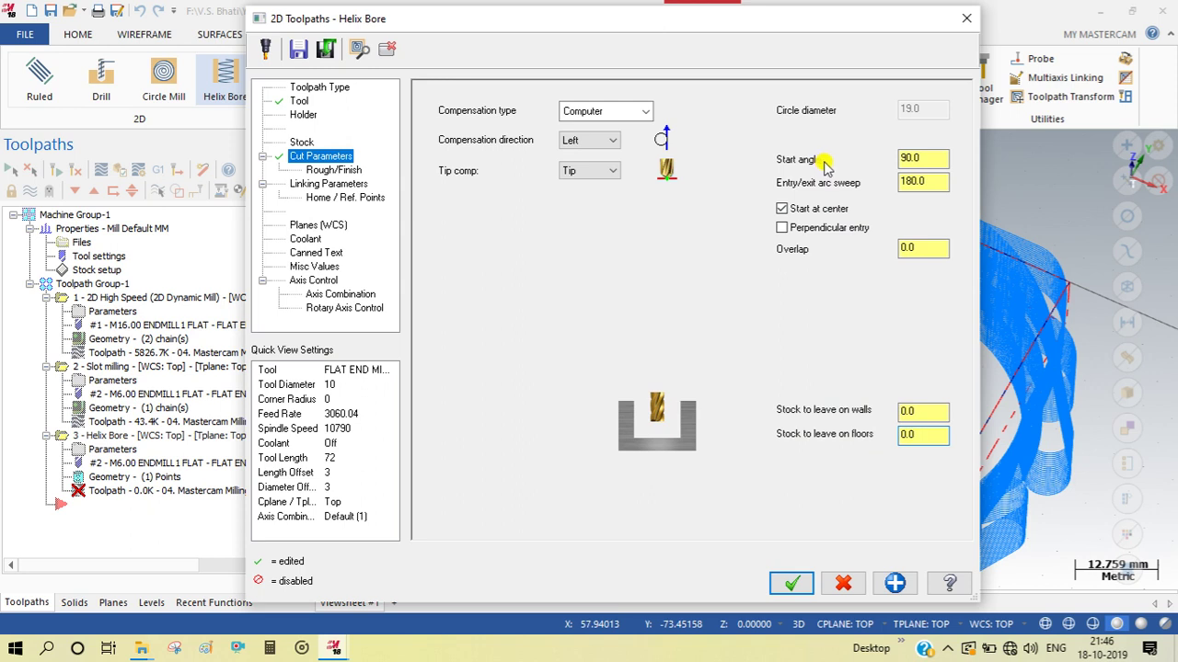
{"action": "left_click", "coordinate": [924, 159]}
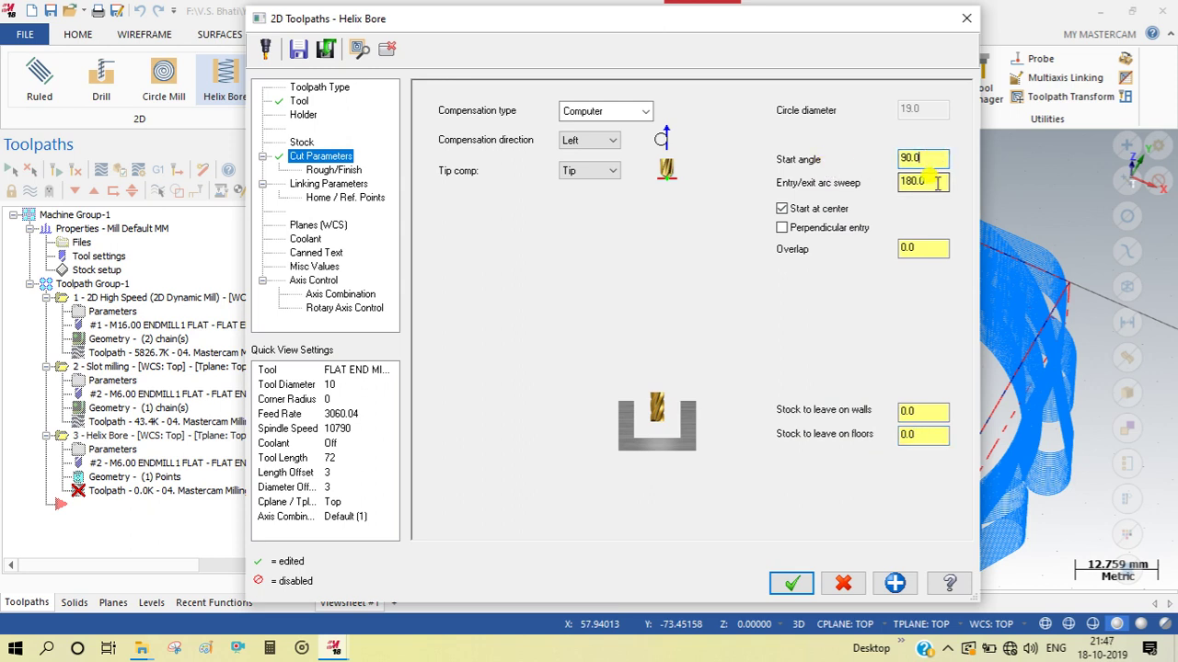
{"action": "left_click", "coordinate": [929, 159]}
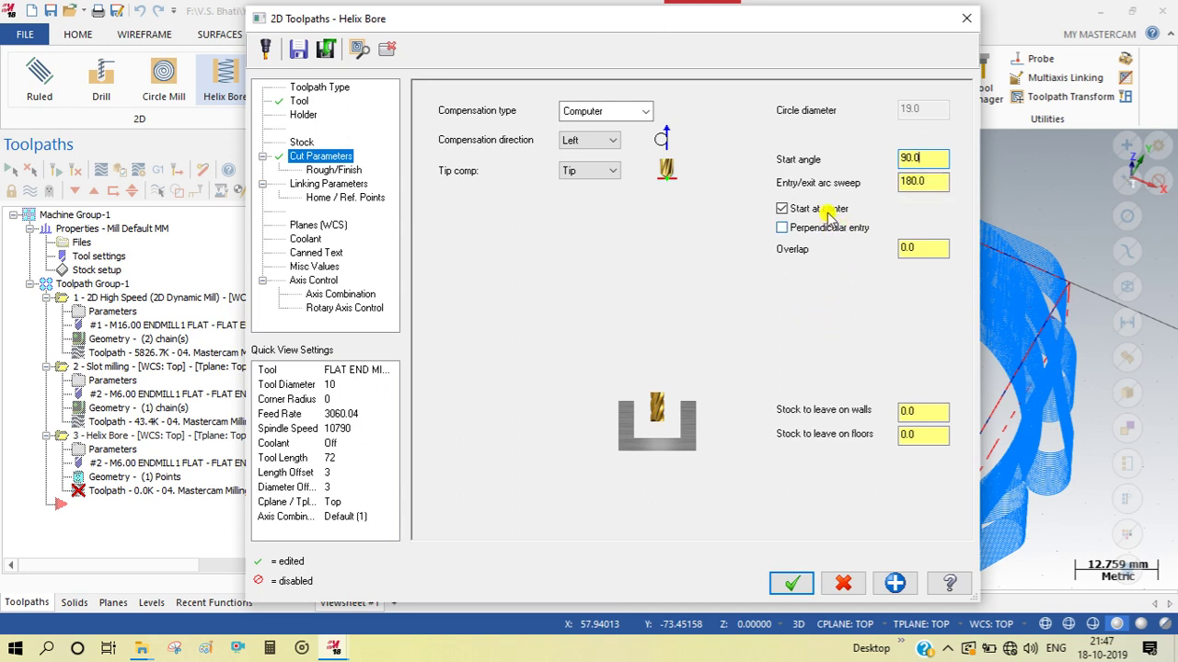
{"action": "left_click", "coordinate": [928, 182]}
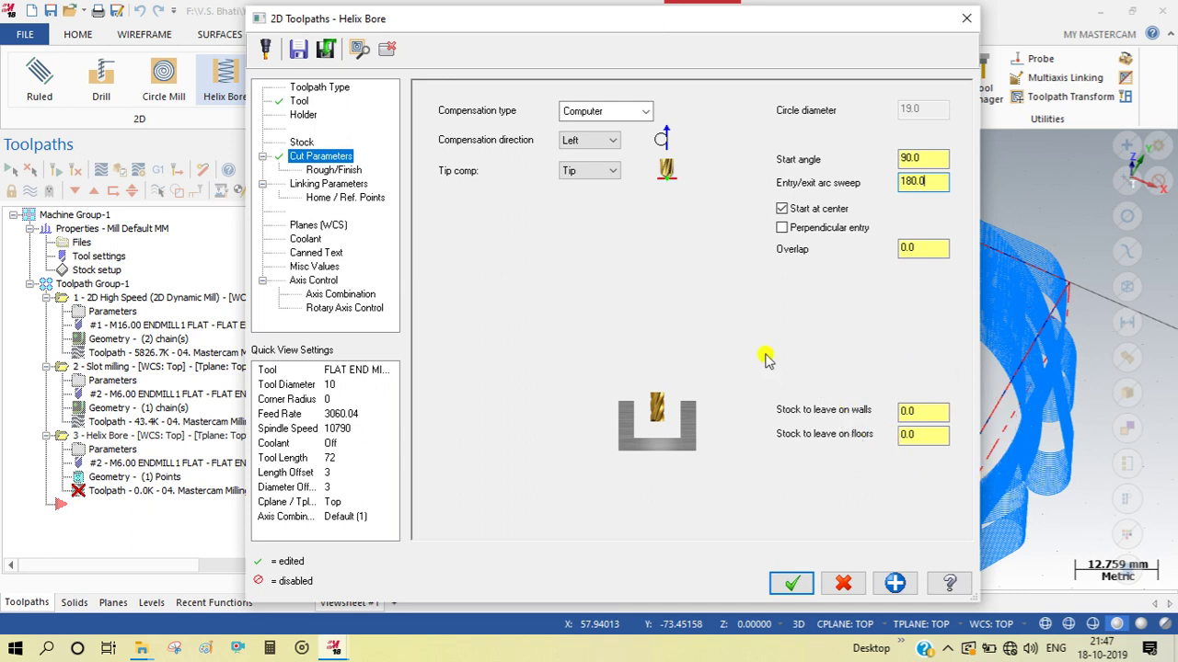
{"action": "left_click", "coordinate": [340, 171]}
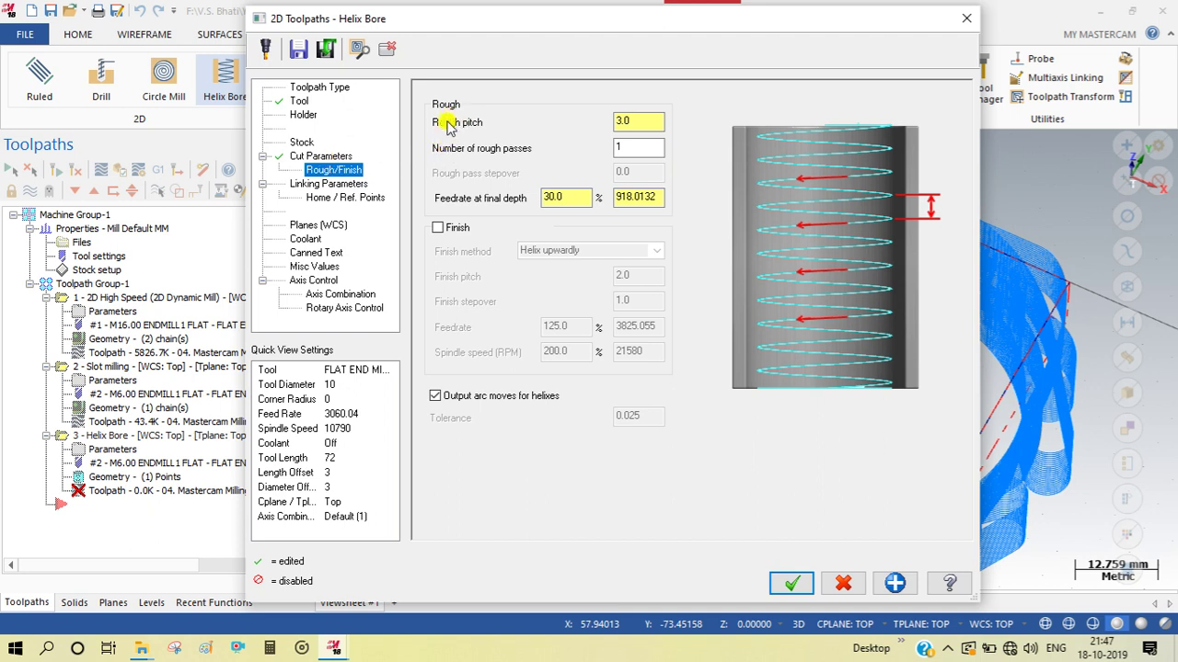
- Change the Helix Bore rough pitch to 2.0, keeping the 30.0 final-depth feedrate
{"action": "left_click_drag", "start_coordinate": [642, 124], "coordinate": [568, 134]}
{"action": "type", "text": "2"}
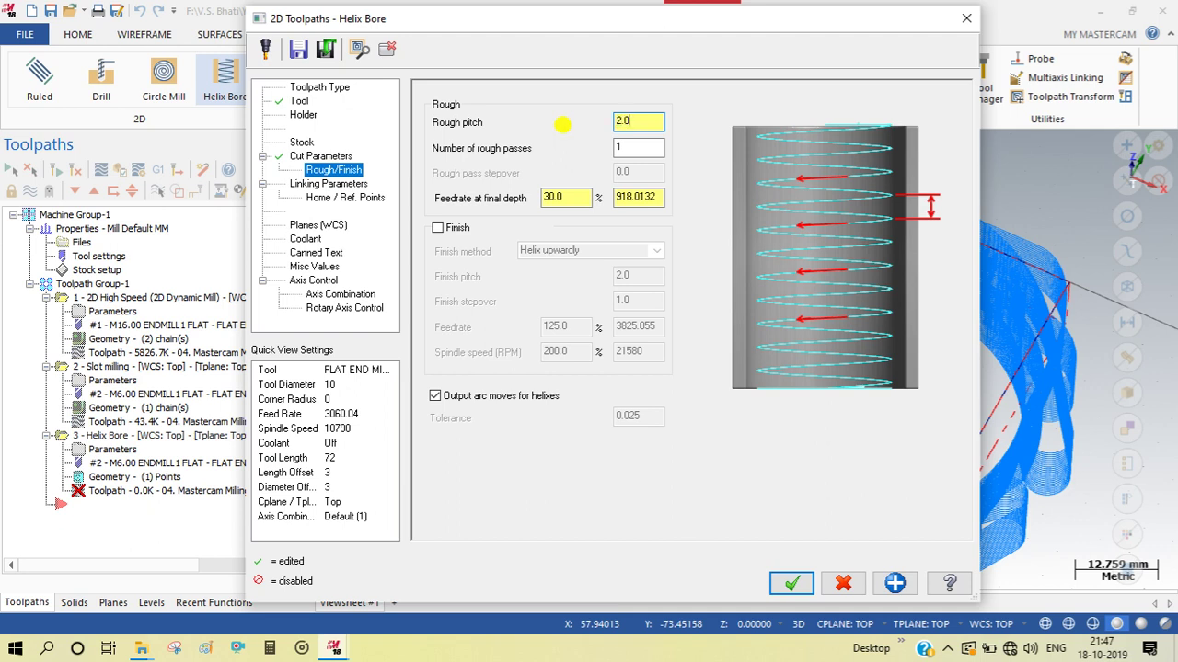
{"action": "left_click", "coordinate": [582, 196]}
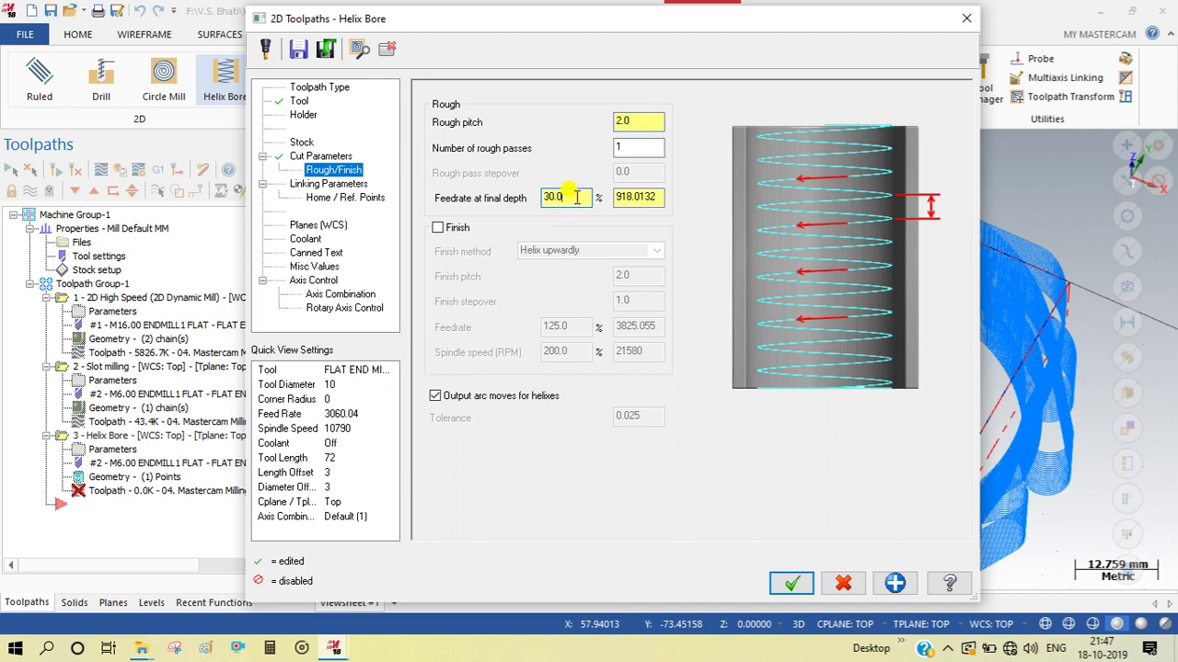
{"action": "left_click_drag", "start_coordinate": [575, 197], "coordinate": [515, 196]}
{"action": "left_click", "coordinate": [572, 197]}
{"action": "left_click_drag", "start_coordinate": [572, 197], "coordinate": [523, 199]}
{"action": "left_click", "coordinate": [573, 198]}
{"action": "left_click", "coordinate": [337, 184]}
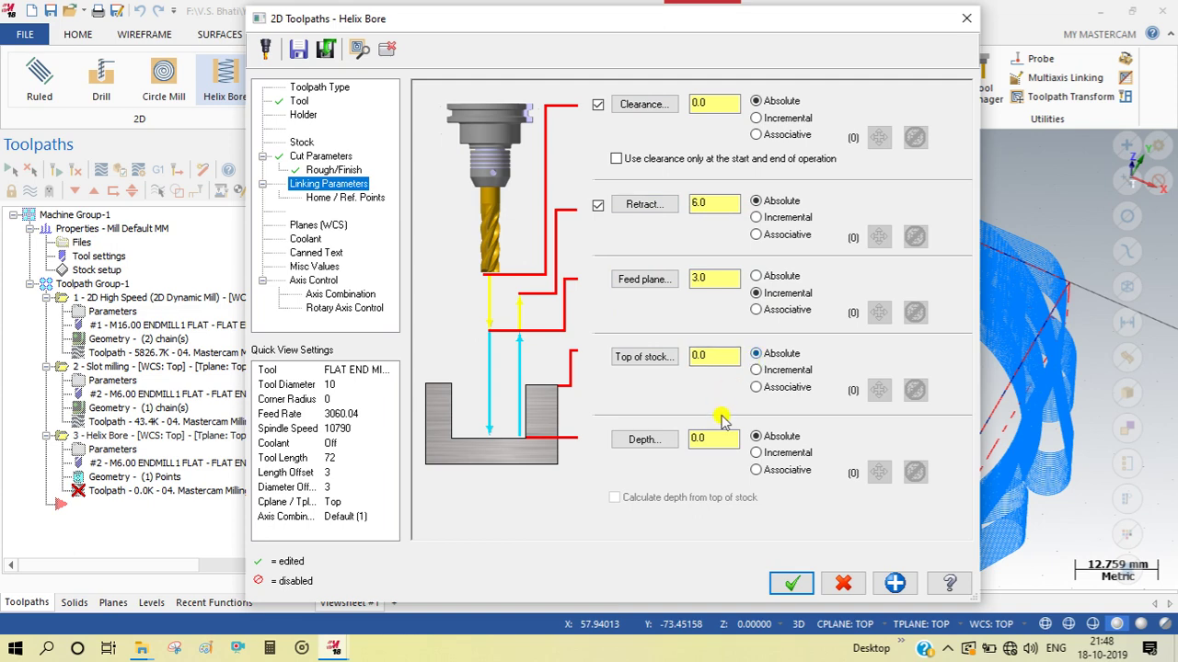
- Set the Helix Bore depth to -13.0 from the hole bottom and generate the toolpath
{"action": "left_click", "coordinate": [643, 441]}
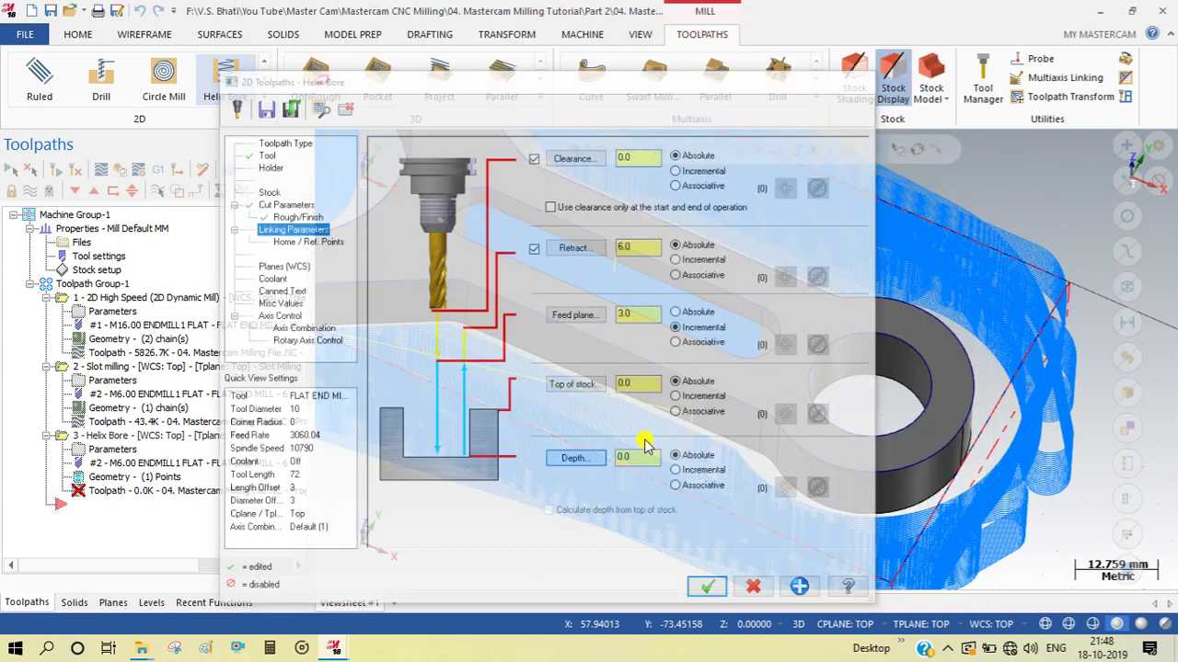
{"action": "left_click", "coordinate": [893, 386]}
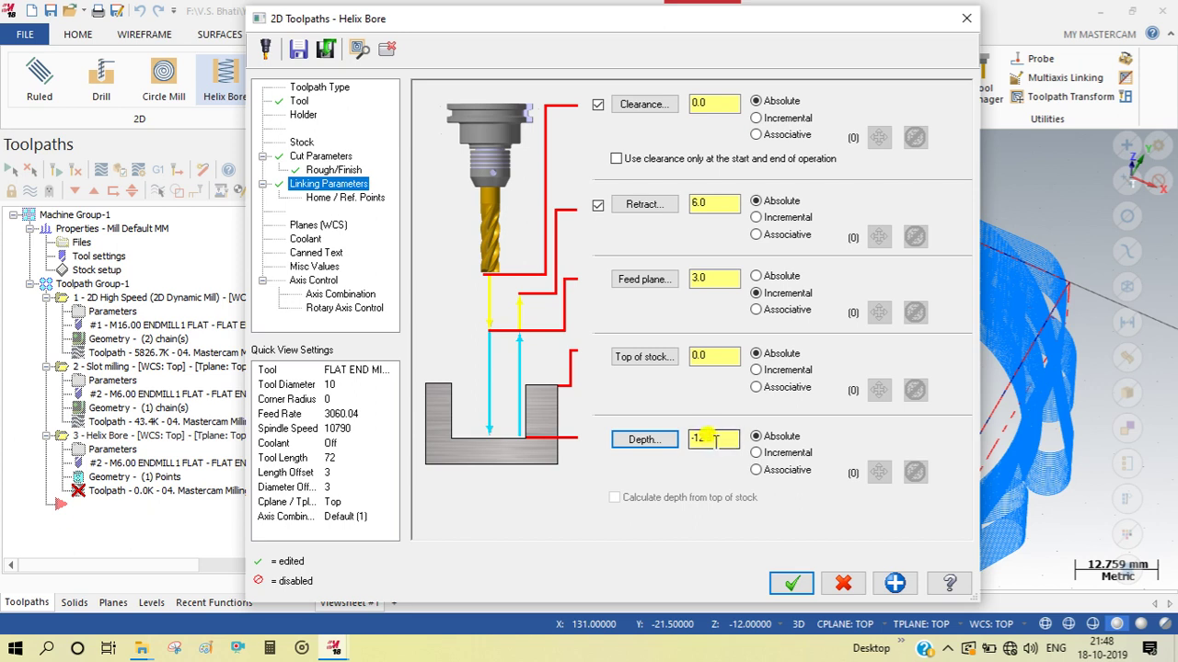
{"action": "left_click_drag", "start_coordinate": [720, 440], "coordinate": [566, 462]}
{"action": "type", "text": "-"}
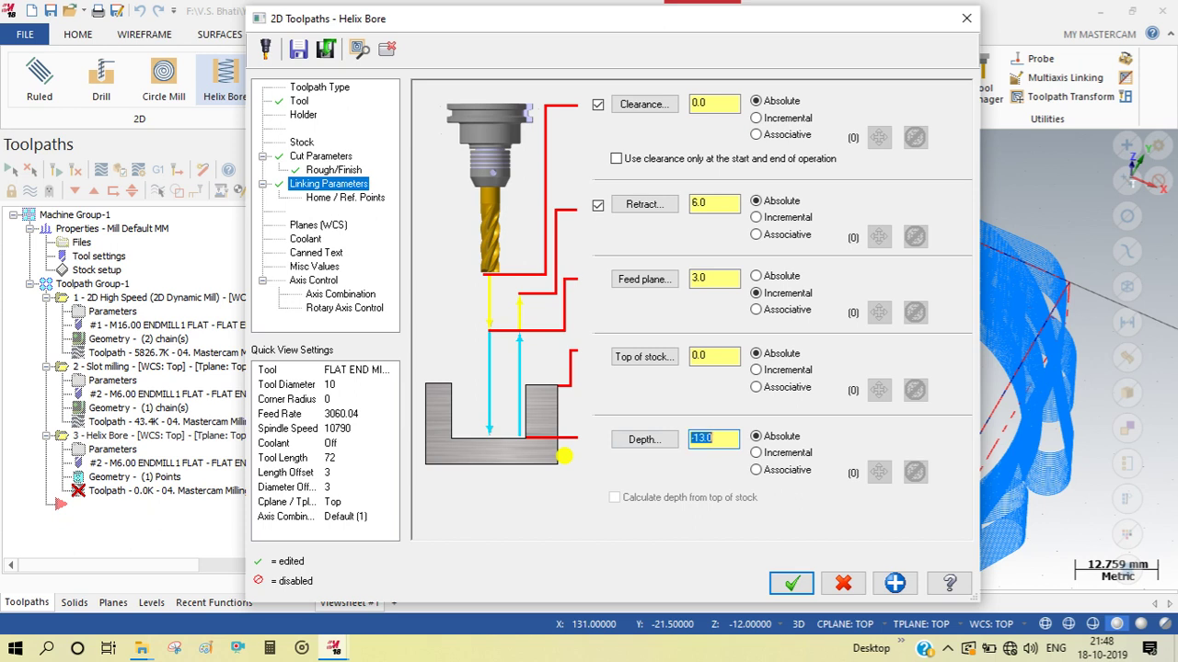
{"action": "left_click", "coordinate": [793, 583]}
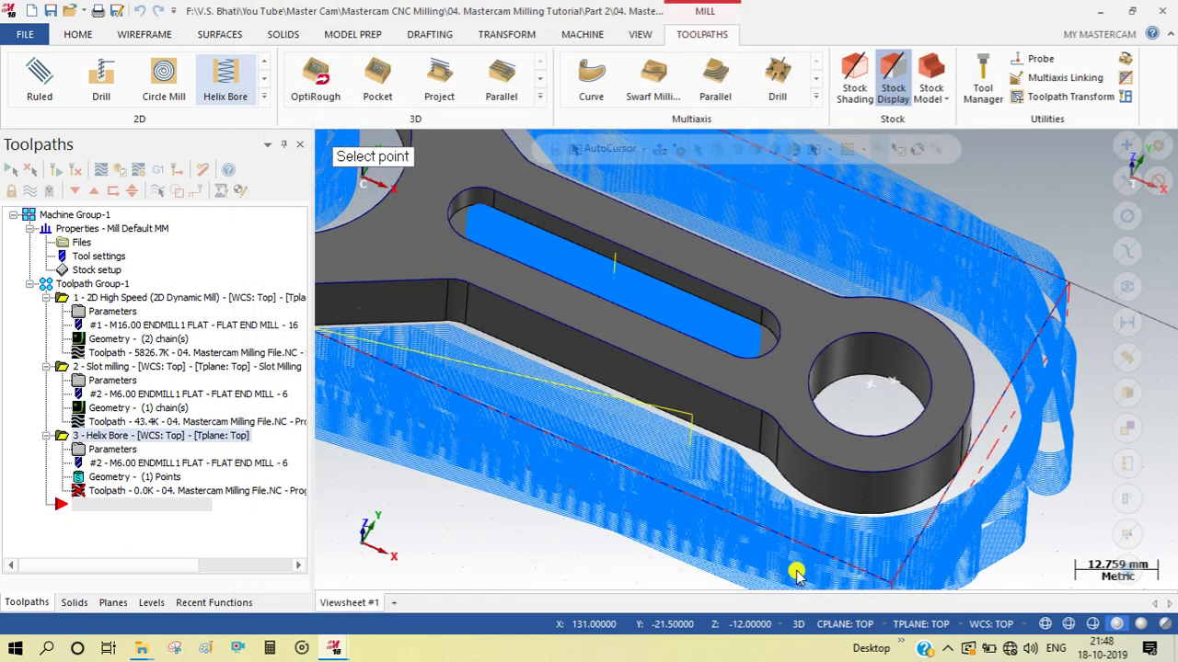
{"action": "mouse_move", "coordinate": [759, 451]}
{"action": "middle_mouse_down"}
{"action": "mouse_move", "coordinate": [771, 368]}
{"action": "mouse_move", "coordinate": [744, 360]}
{"action": "mouse_move", "coordinate": [807, 337]}
{"action": "middle_mouse_up"}
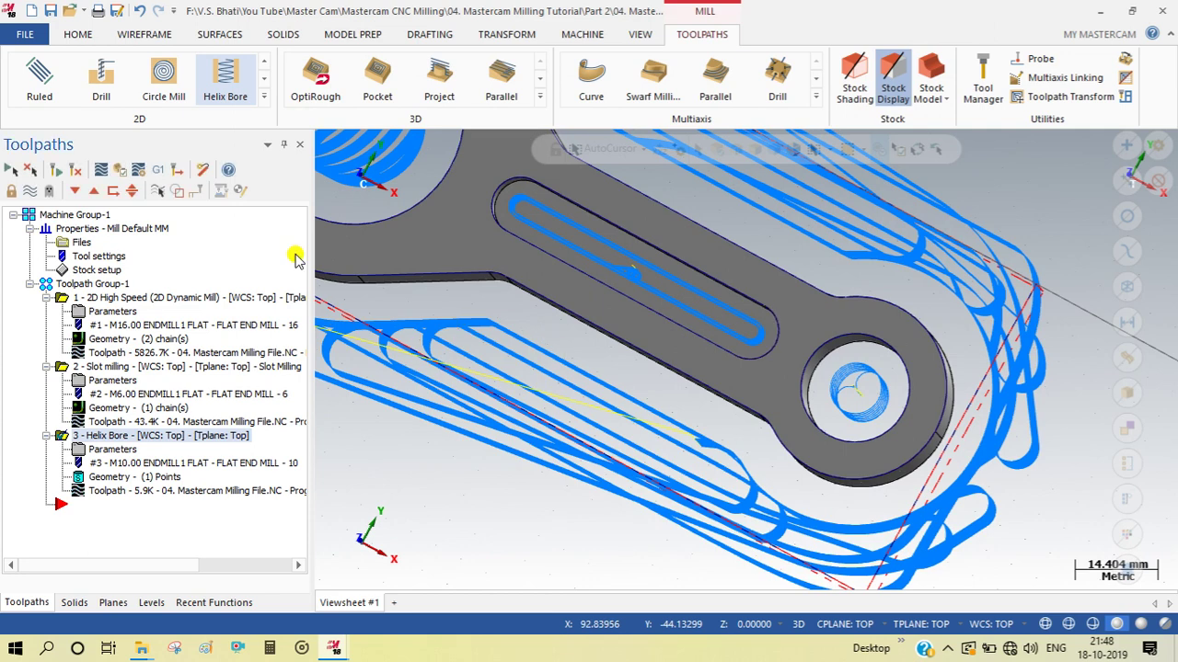
{"action": "left_click", "coordinate": [81, 173]}
{"action": "mouse_move", "coordinate": [820, 334]}
{"action": "middle_mouse_down"}
{"action": "mouse_move", "coordinate": [565, 480]}
{"action": "mouse_move", "coordinate": [591, 424]}
{"action": "mouse_move", "coordinate": [565, 423]}
{"action": "mouse_move", "coordinate": [588, 444]}
{"action": "mouse_move", "coordinate": [599, 430]}
{"action": "middle_mouse_up"}
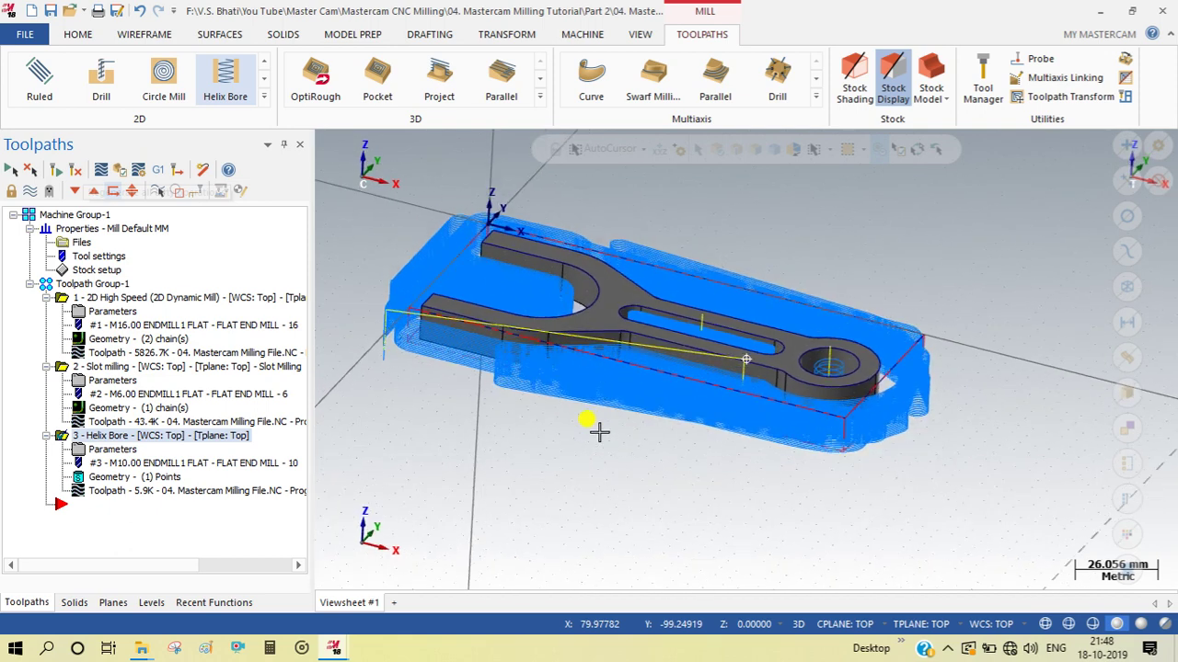
{"action": "mouse_move", "coordinate": [602, 445]}
{"action": "middle_mouse_down"}
{"action": "mouse_move", "coordinate": [583, 428]}
{"action": "mouse_move", "coordinate": [605, 450]}
{"action": "mouse_move", "coordinate": [568, 451]}
{"action": "mouse_move", "coordinate": [583, 442]}
{"action": "middle_mouse_up"}
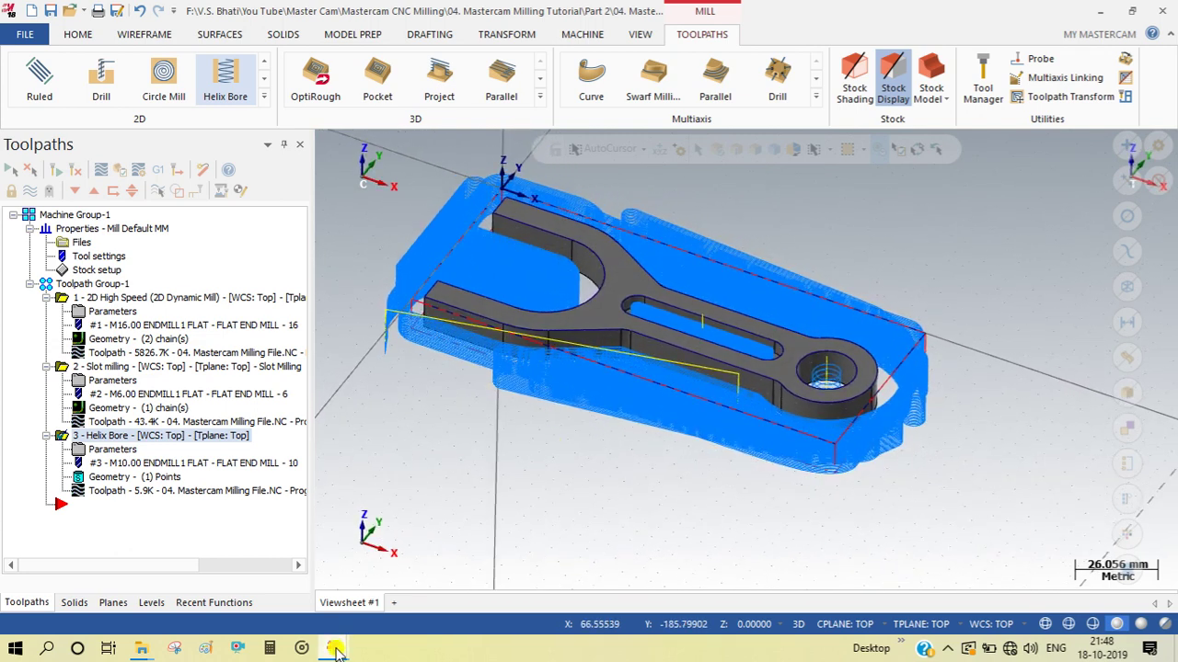